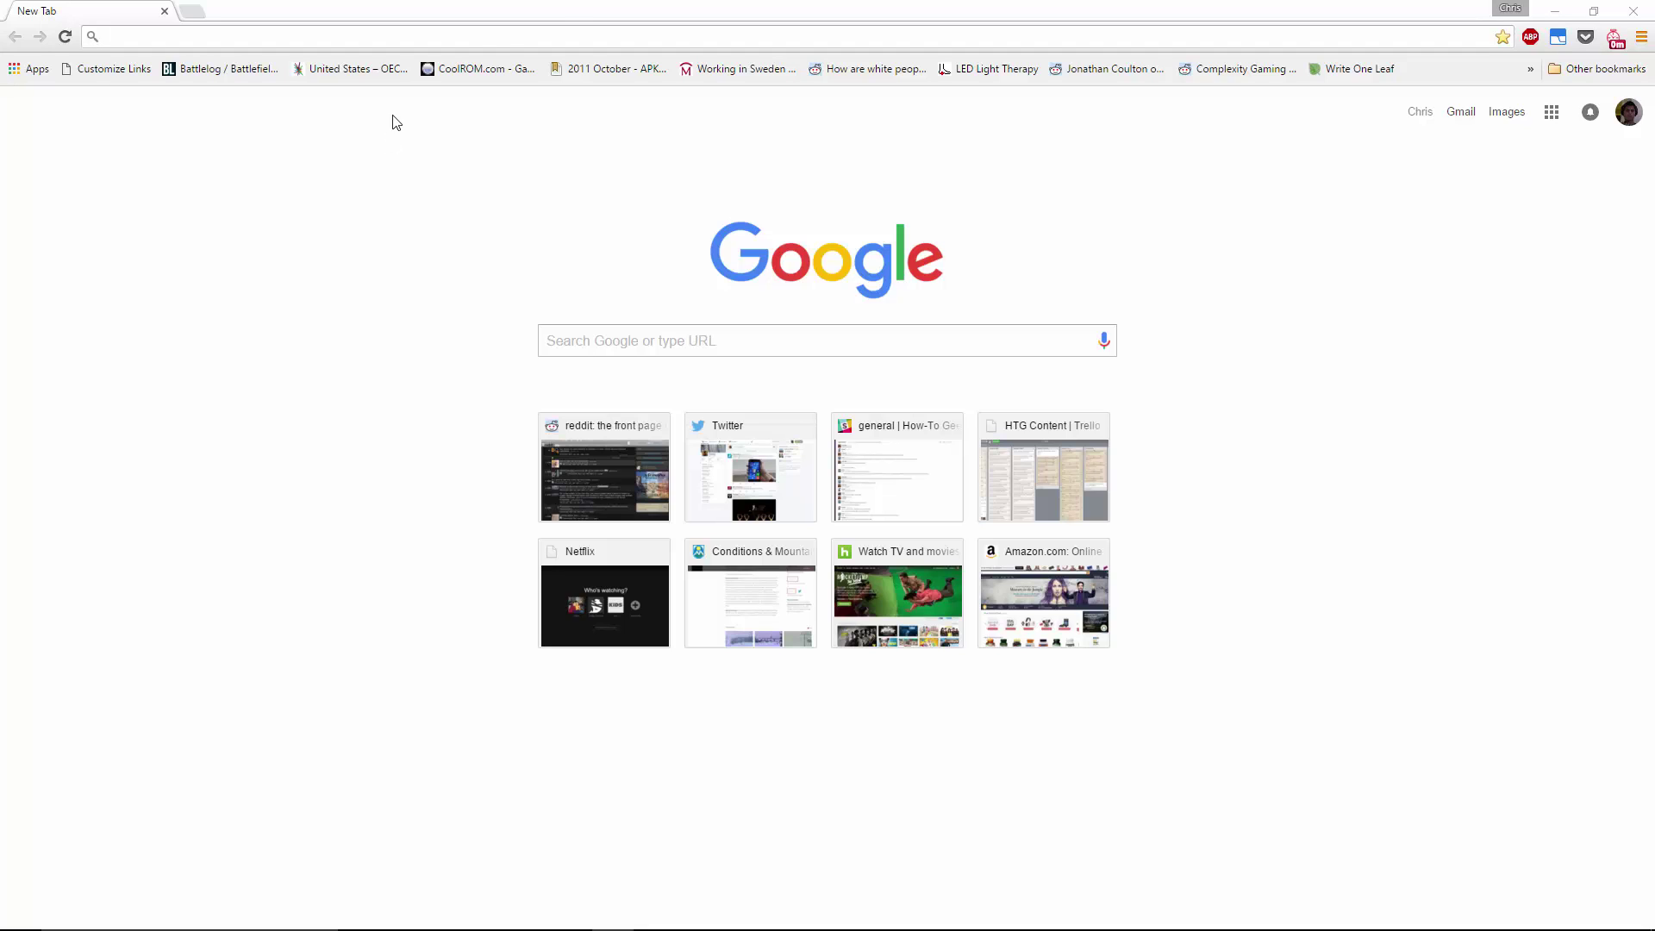
{"action": "left_click", "coordinate": [507, 37]}
{"action": "type", "text": "http"}
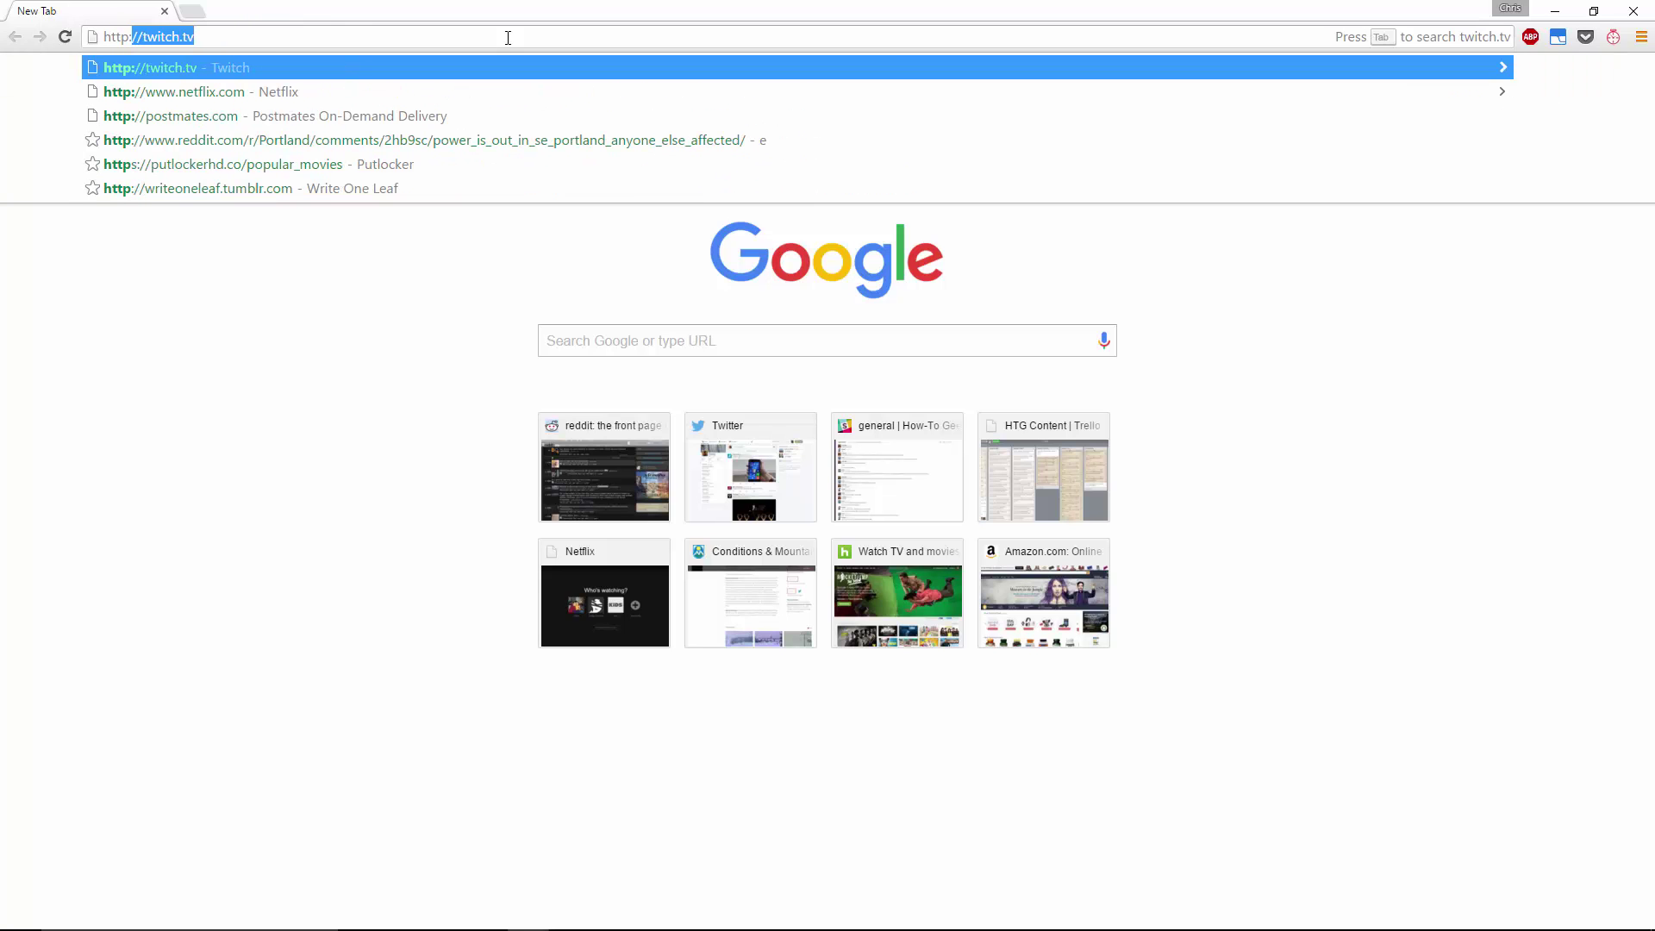
{"action": "type", "text": "://google.com/account"}
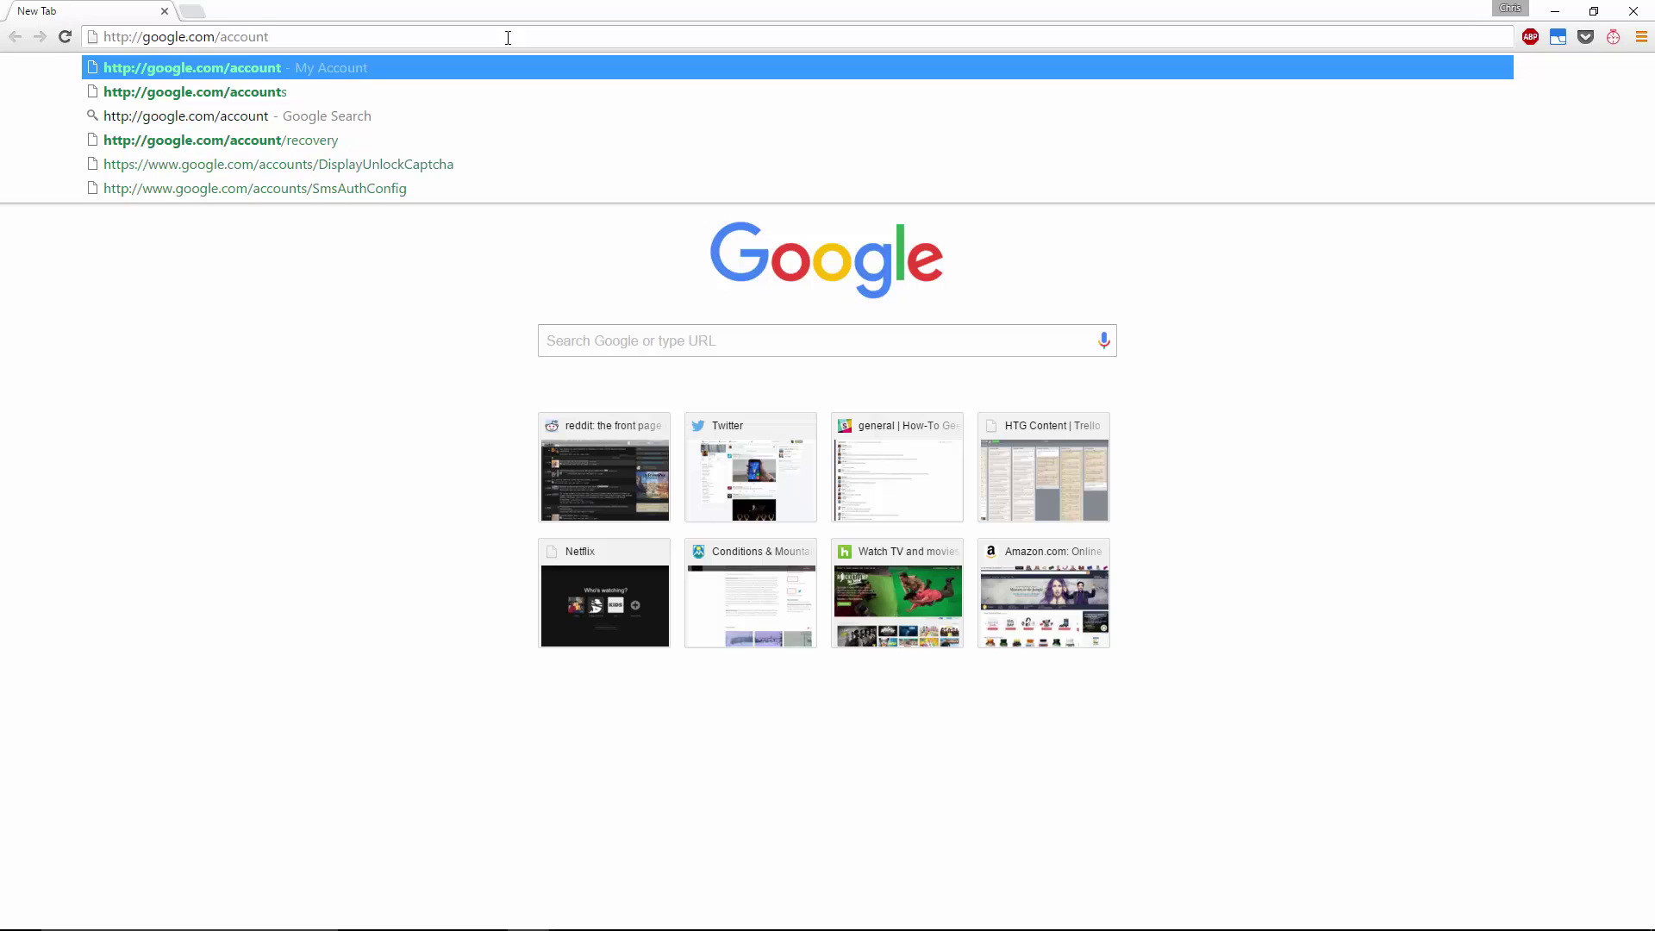
{"action": "key", "text": "Return"}
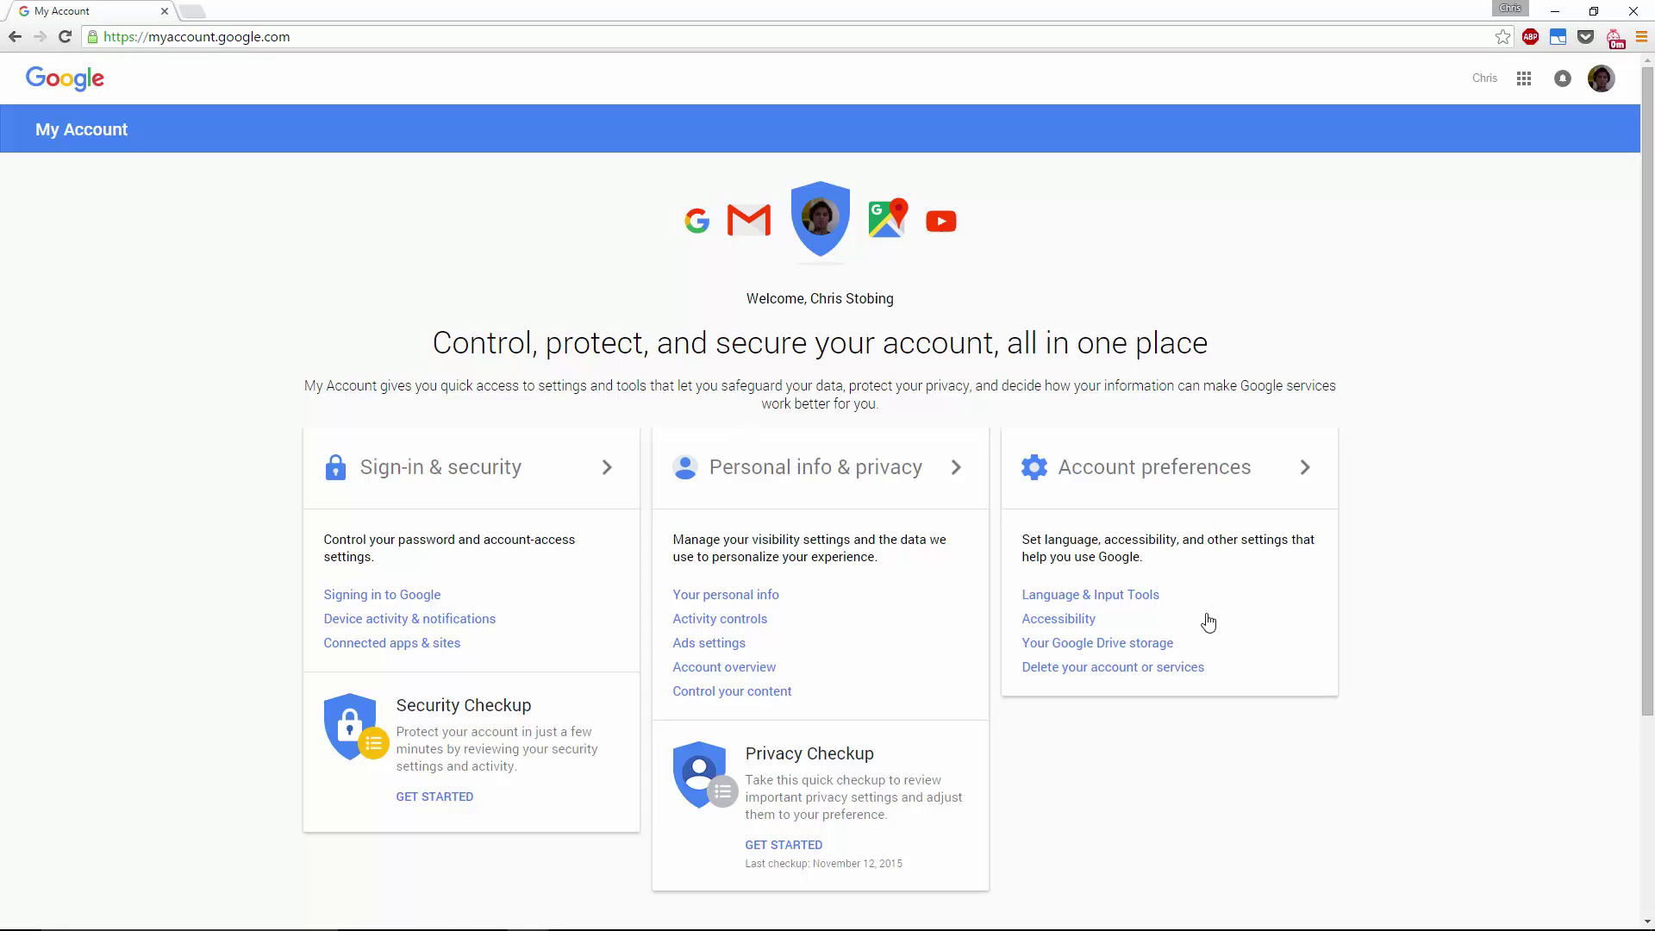
Step: Open the Personal info & privacy card and scroll down to its Activity controls section
{"action": "left_click", "coordinate": [842, 487]}
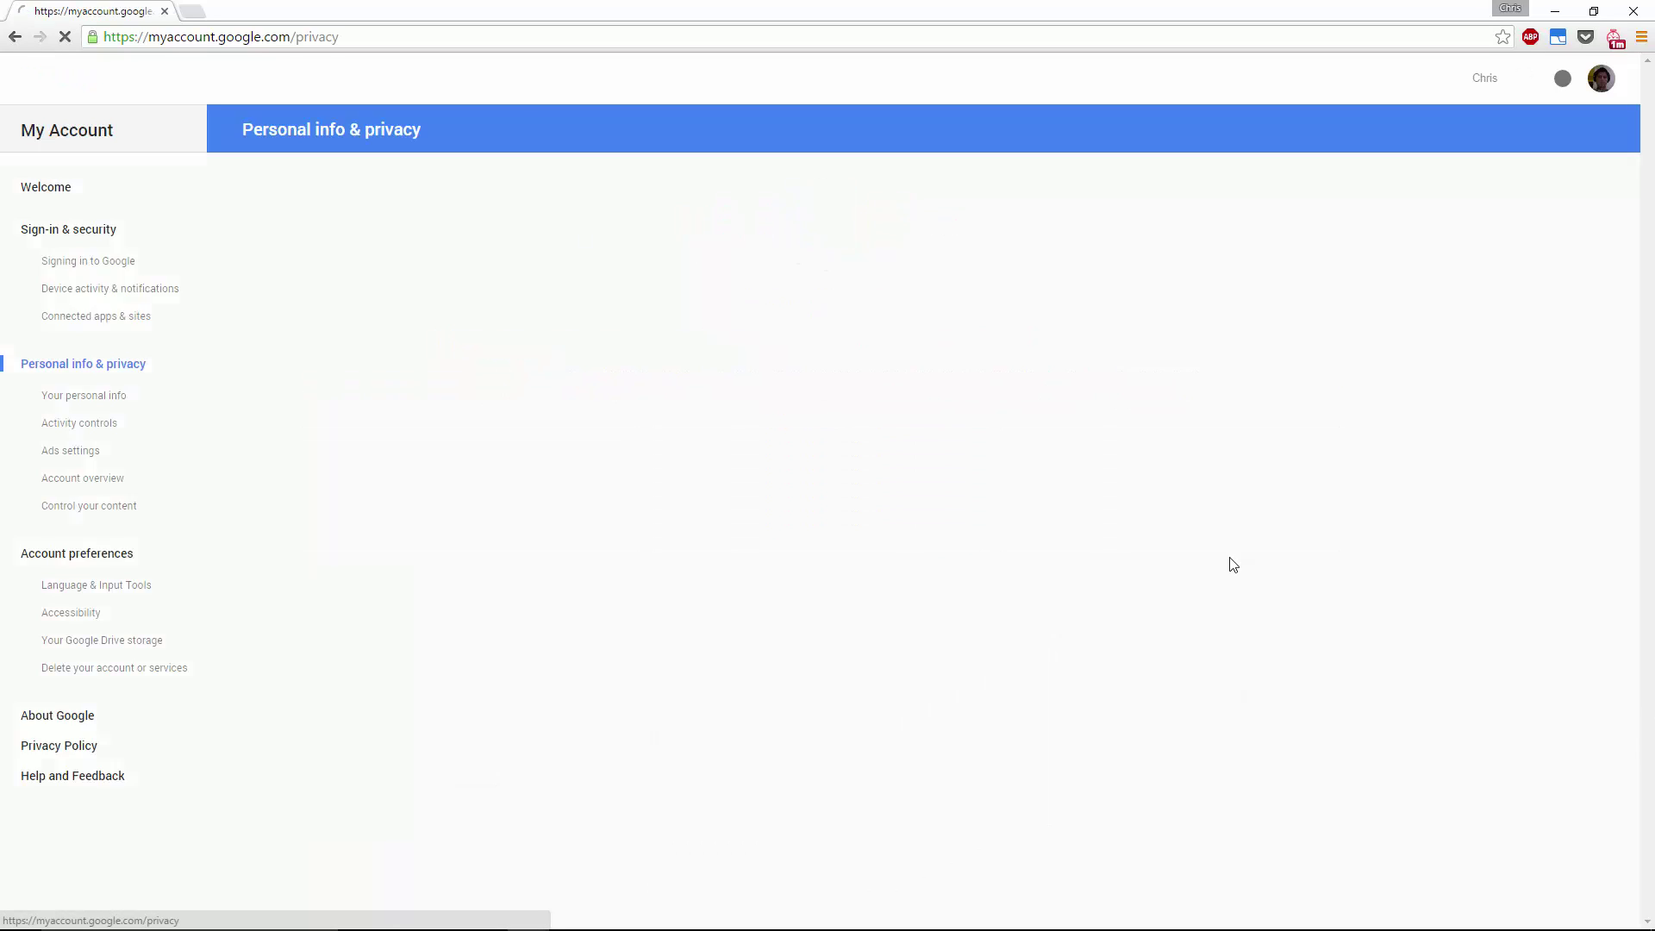
{"action": "scroll", "coordinate": [965, 579], "scroll_direction": "down", "scroll_amount": 13}
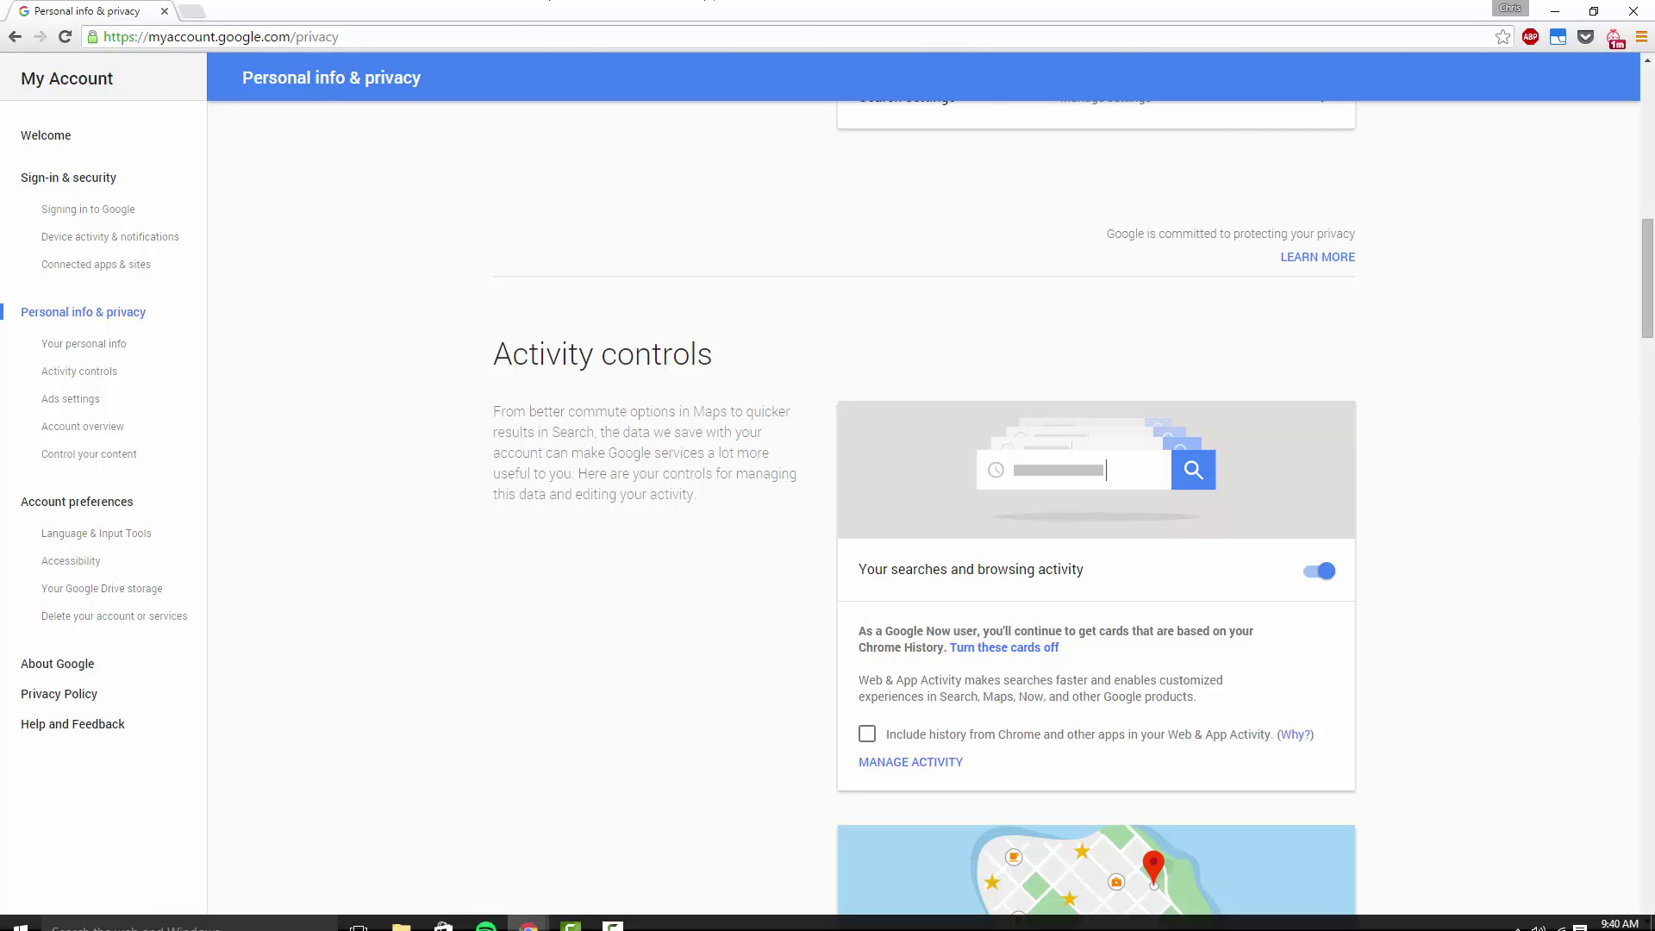
{"action": "scroll", "coordinate": [1069, 521], "scroll_direction": "up", "scroll_amount": 4}
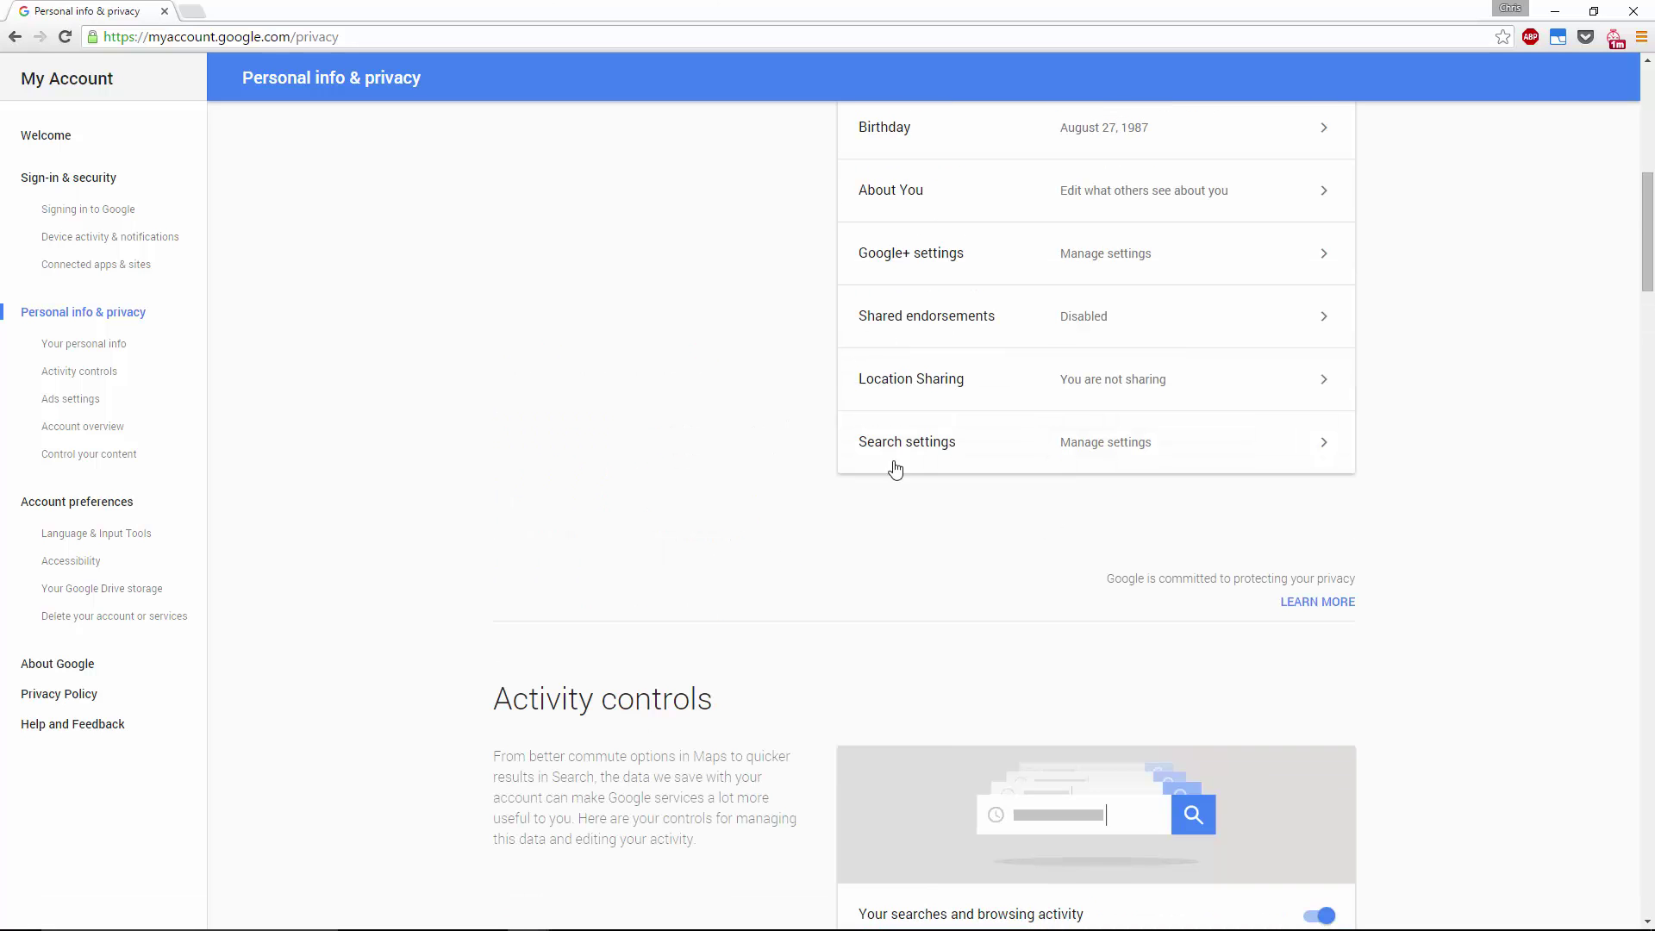
{"action": "scroll", "coordinate": [1116, 647], "scroll_direction": "down", "scroll_amount": 3}
{"action": "scroll", "coordinate": [925, 563], "scroll_direction": "up", "scroll_amount": 3}
{"action": "scroll", "coordinate": [1413, 756], "scroll_direction": "up", "scroll_amount": 3}
{"action": "scroll", "coordinate": [1402, 733], "scroll_direction": "down", "scroll_amount": 2}
{"action": "scroll", "coordinate": [1384, 695], "scroll_direction": "up", "scroll_amount": 1}
{"action": "scroll", "coordinate": [1385, 694], "scroll_direction": "down", "scroll_amount": 3}
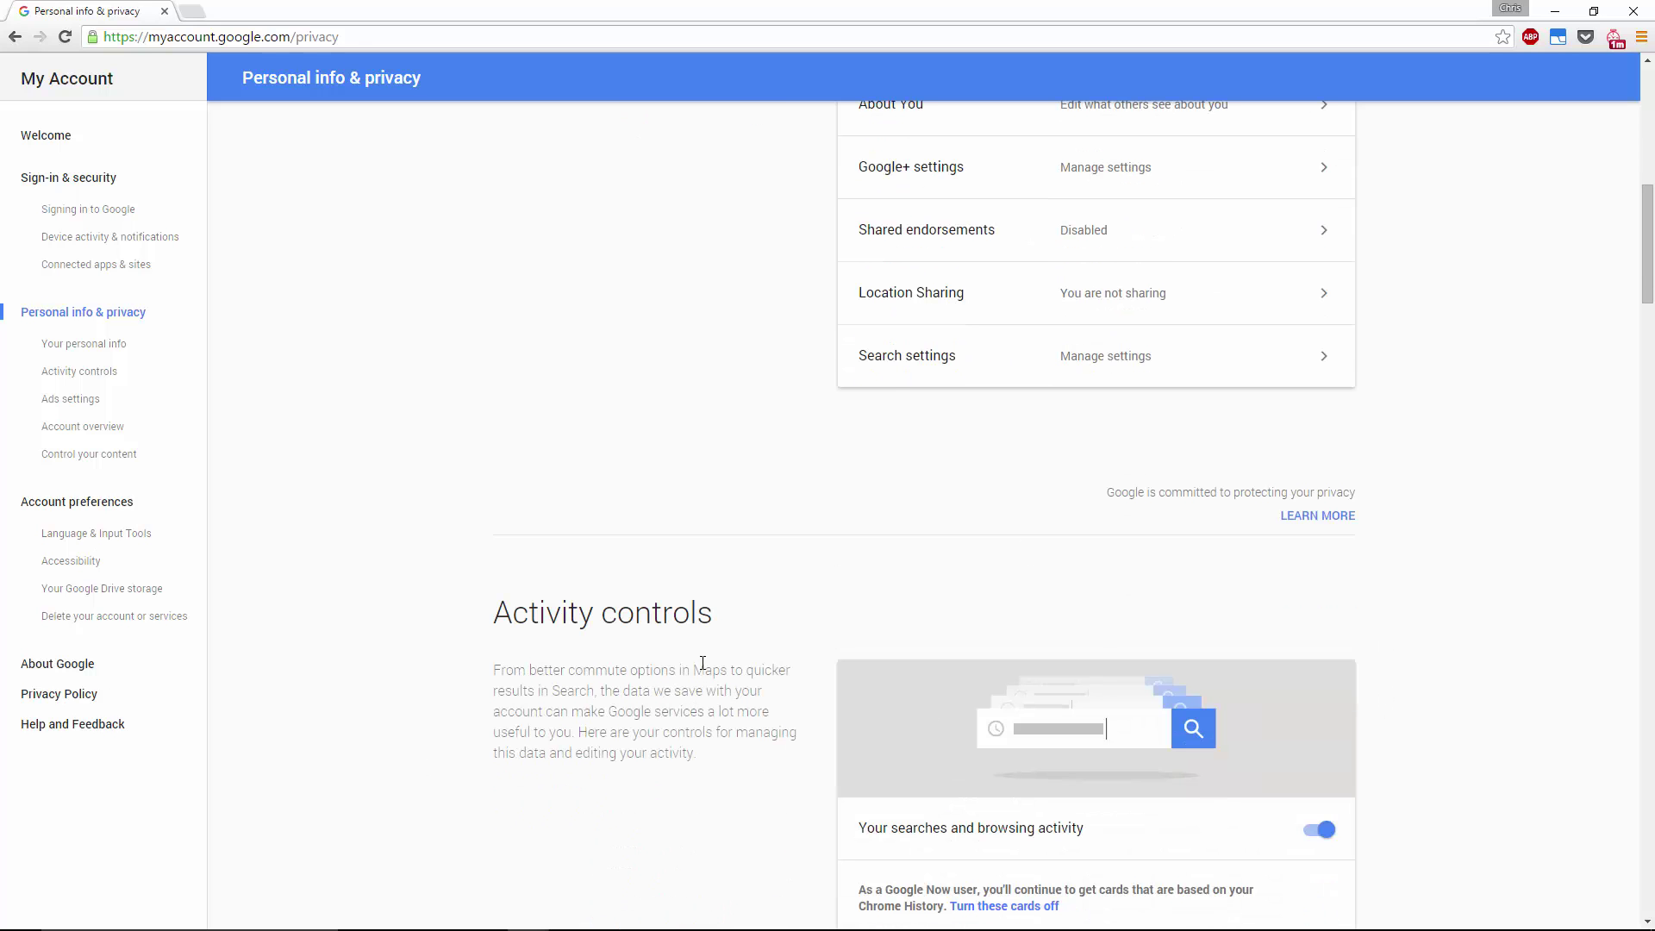
{"action": "scroll", "coordinate": [816, 573], "scroll_direction": "up", "scroll_amount": 1}
{"action": "scroll", "coordinate": [763, 574], "scroll_direction": "down", "scroll_amount": 2}
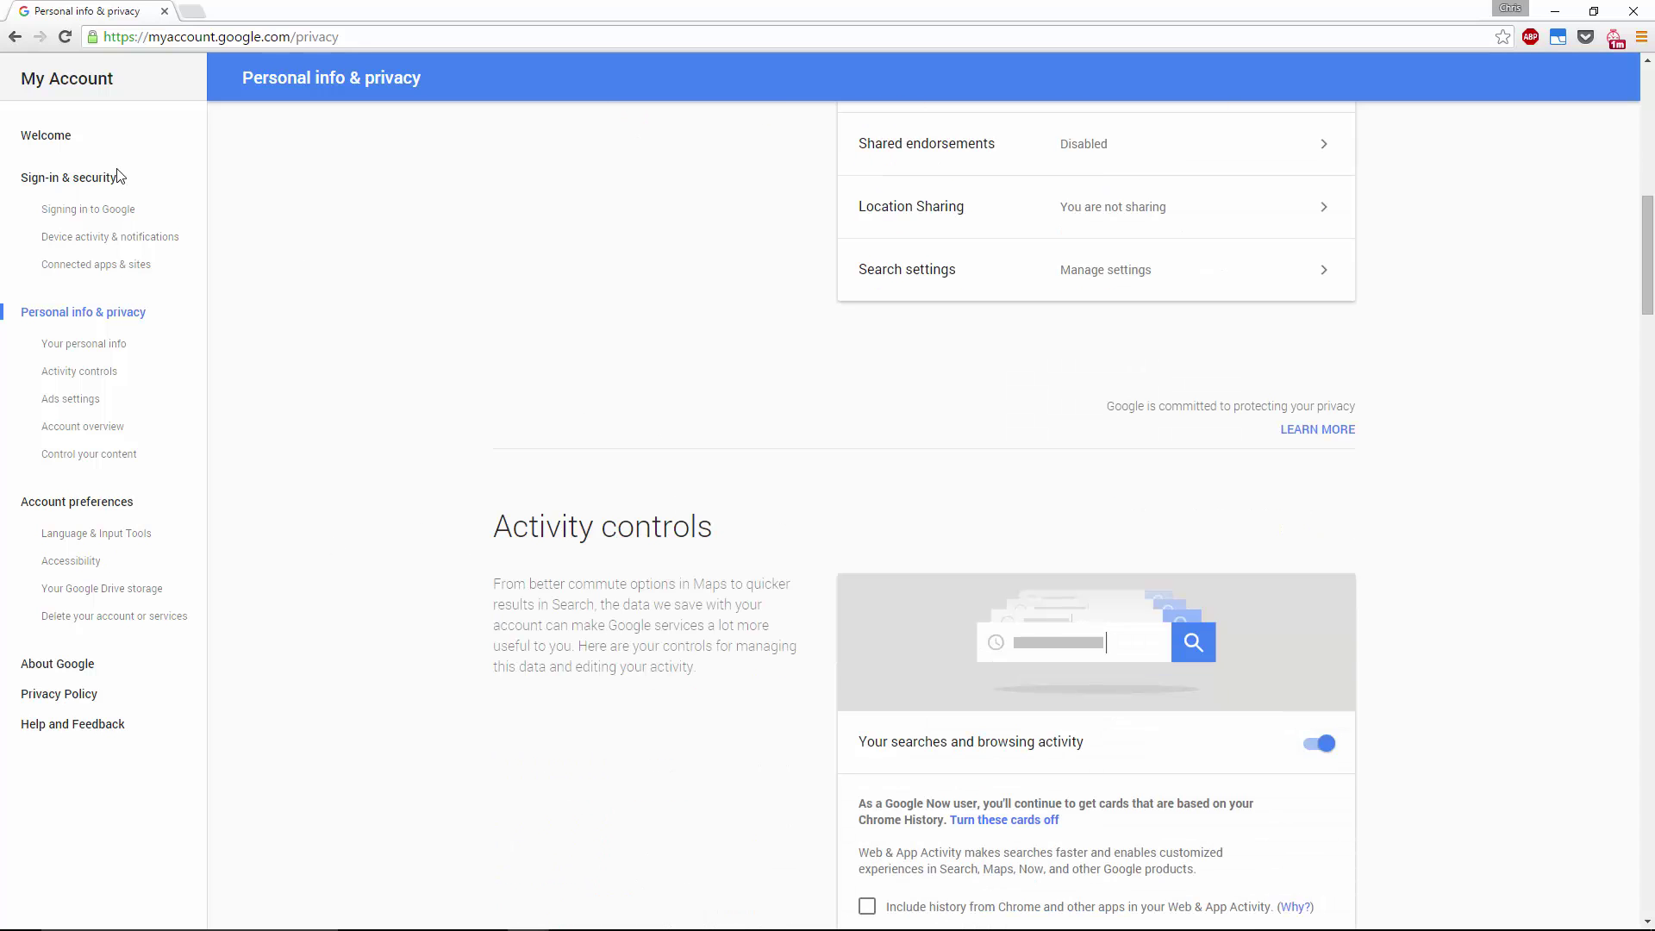
{"action": "scroll", "coordinate": [1067, 787], "scroll_direction": "down", "scroll_amount": 1}
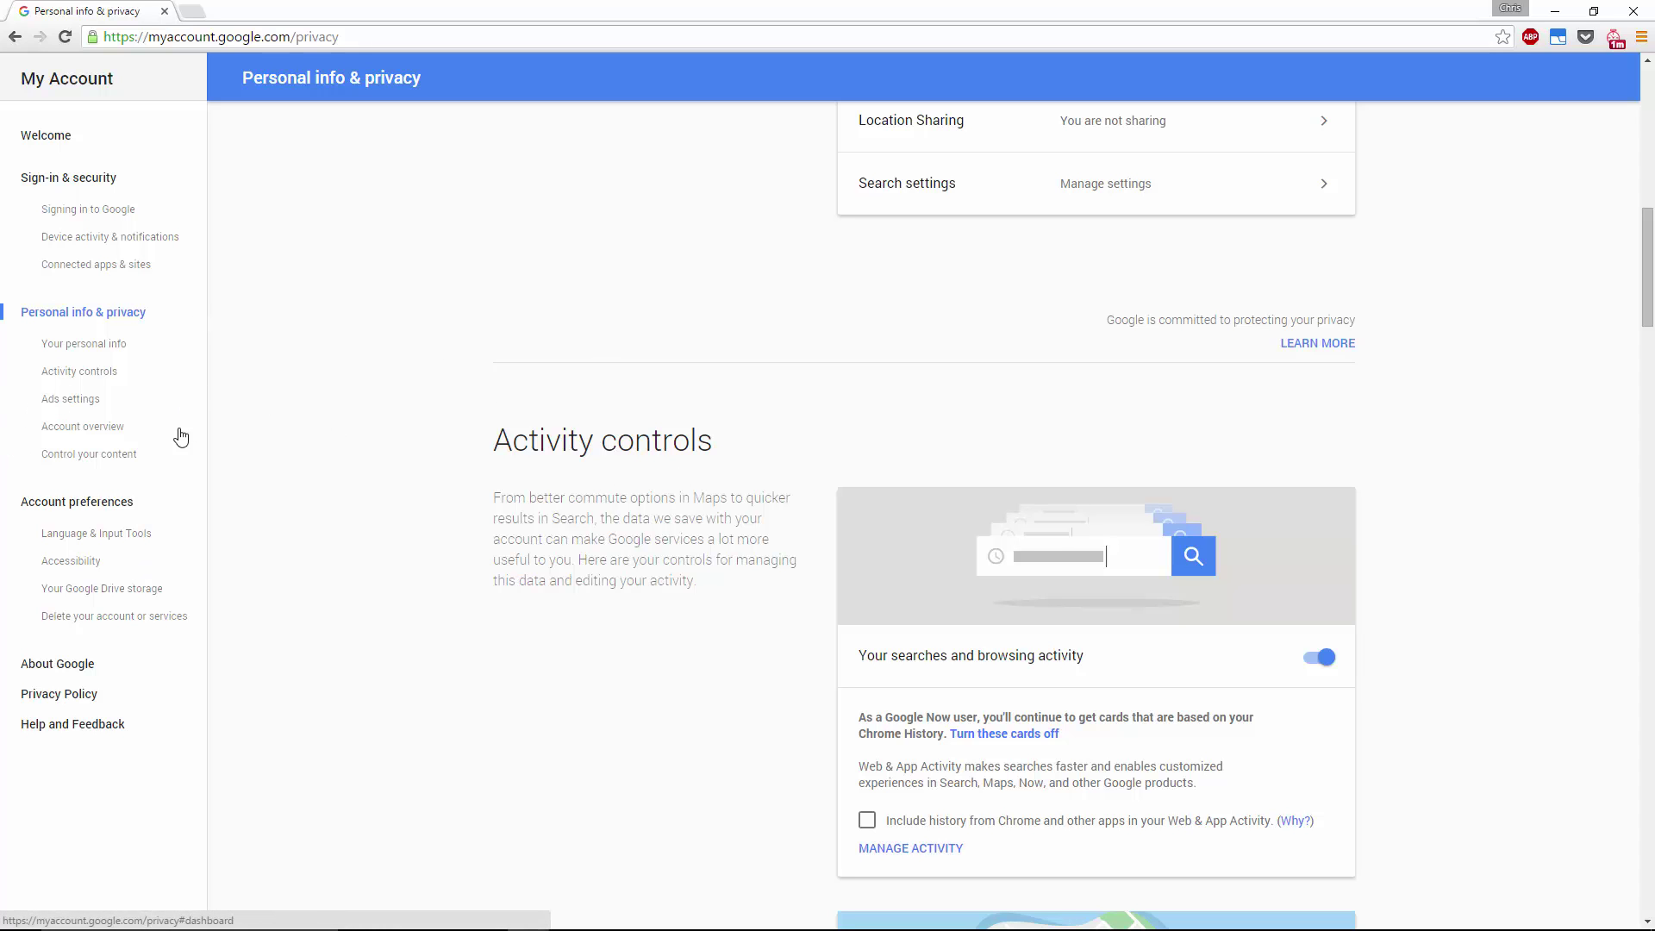
{"action": "scroll", "coordinate": [1198, 483], "scroll_direction": "down", "scroll_amount": 5}
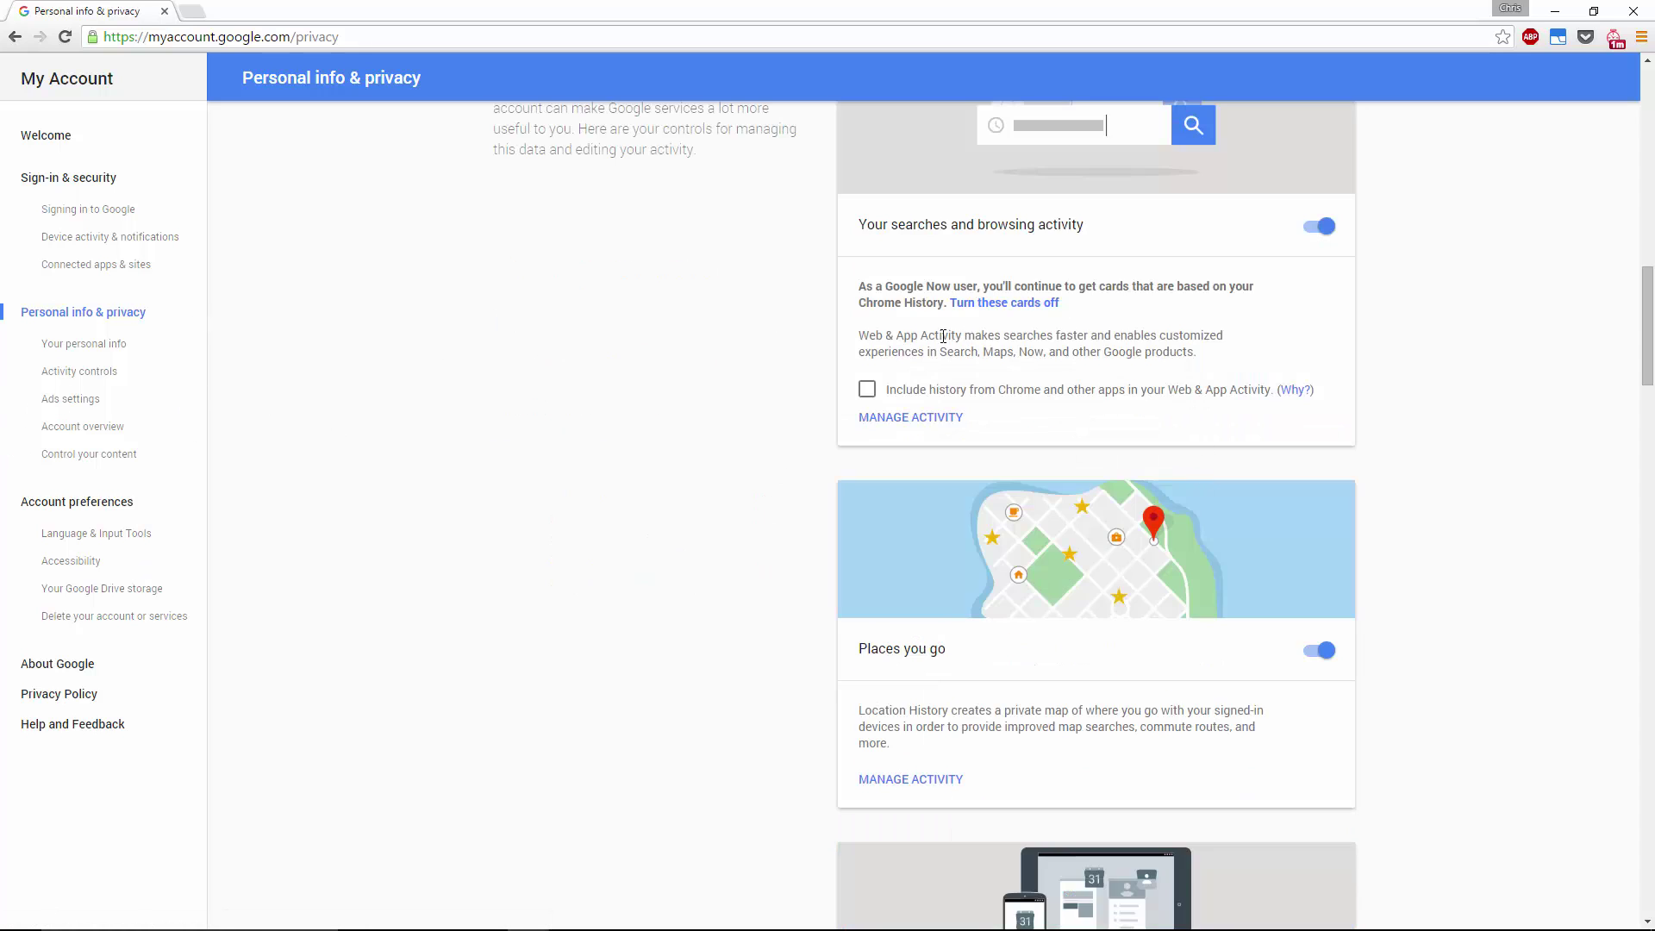
{"action": "scroll", "coordinate": [972, 349], "scroll_direction": "up", "scroll_amount": 3}
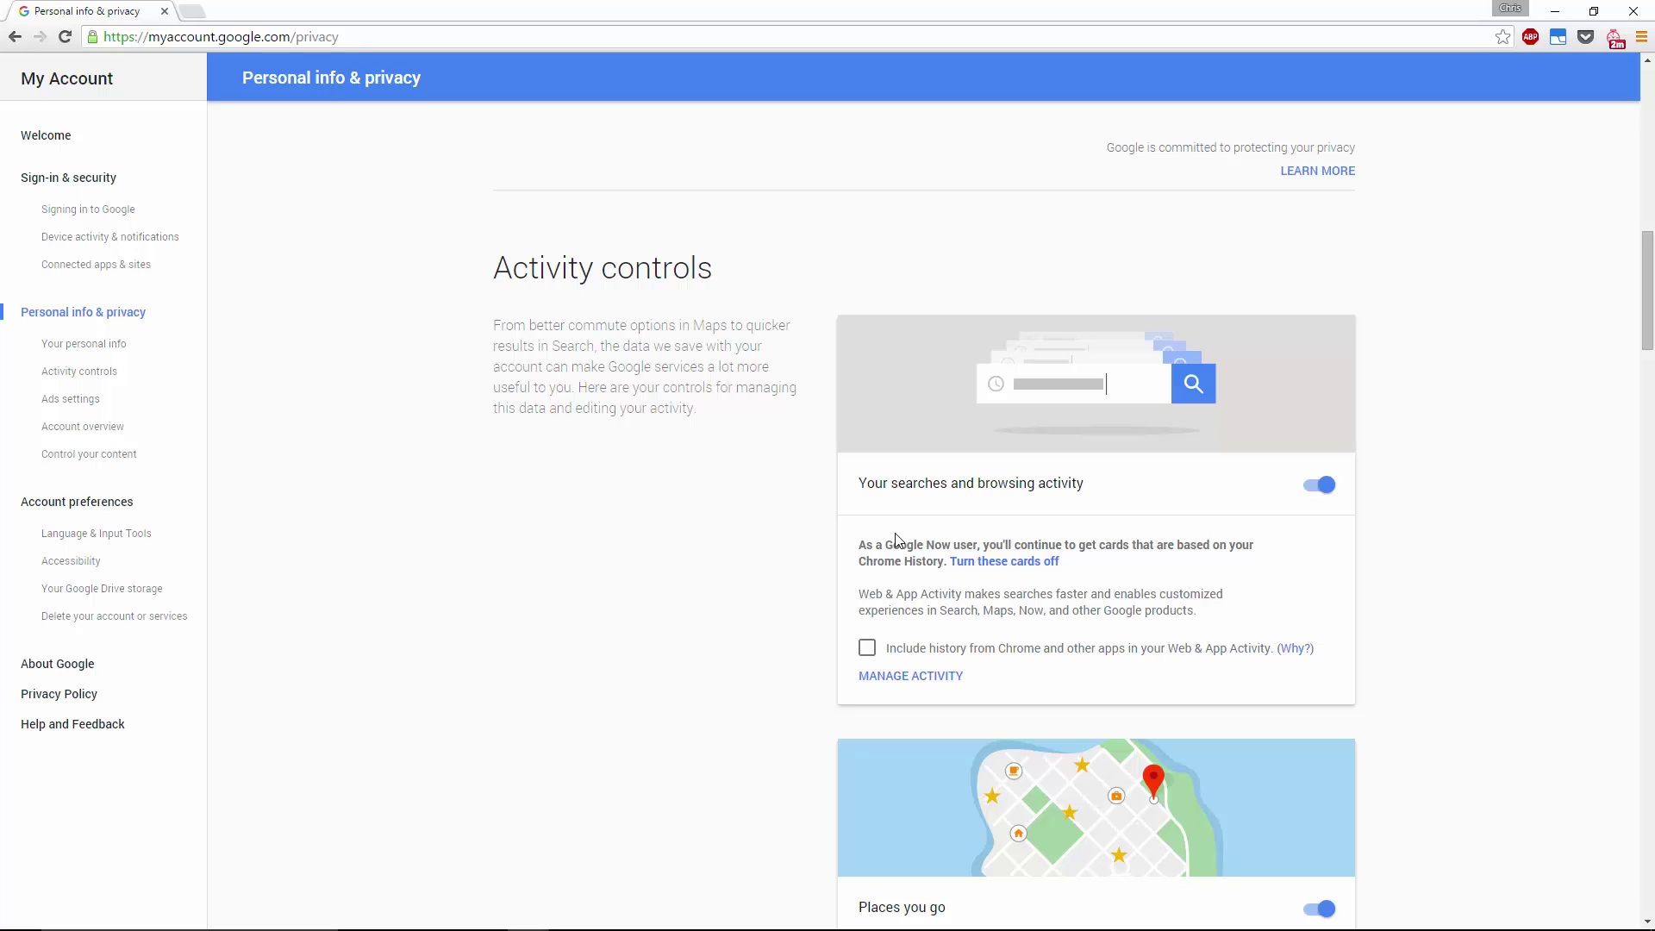
Step: Open Manage Activity for searches and browsing, re-entering the account password and keeping 2-step verification
{"action": "left_click", "coordinate": [935, 676]}
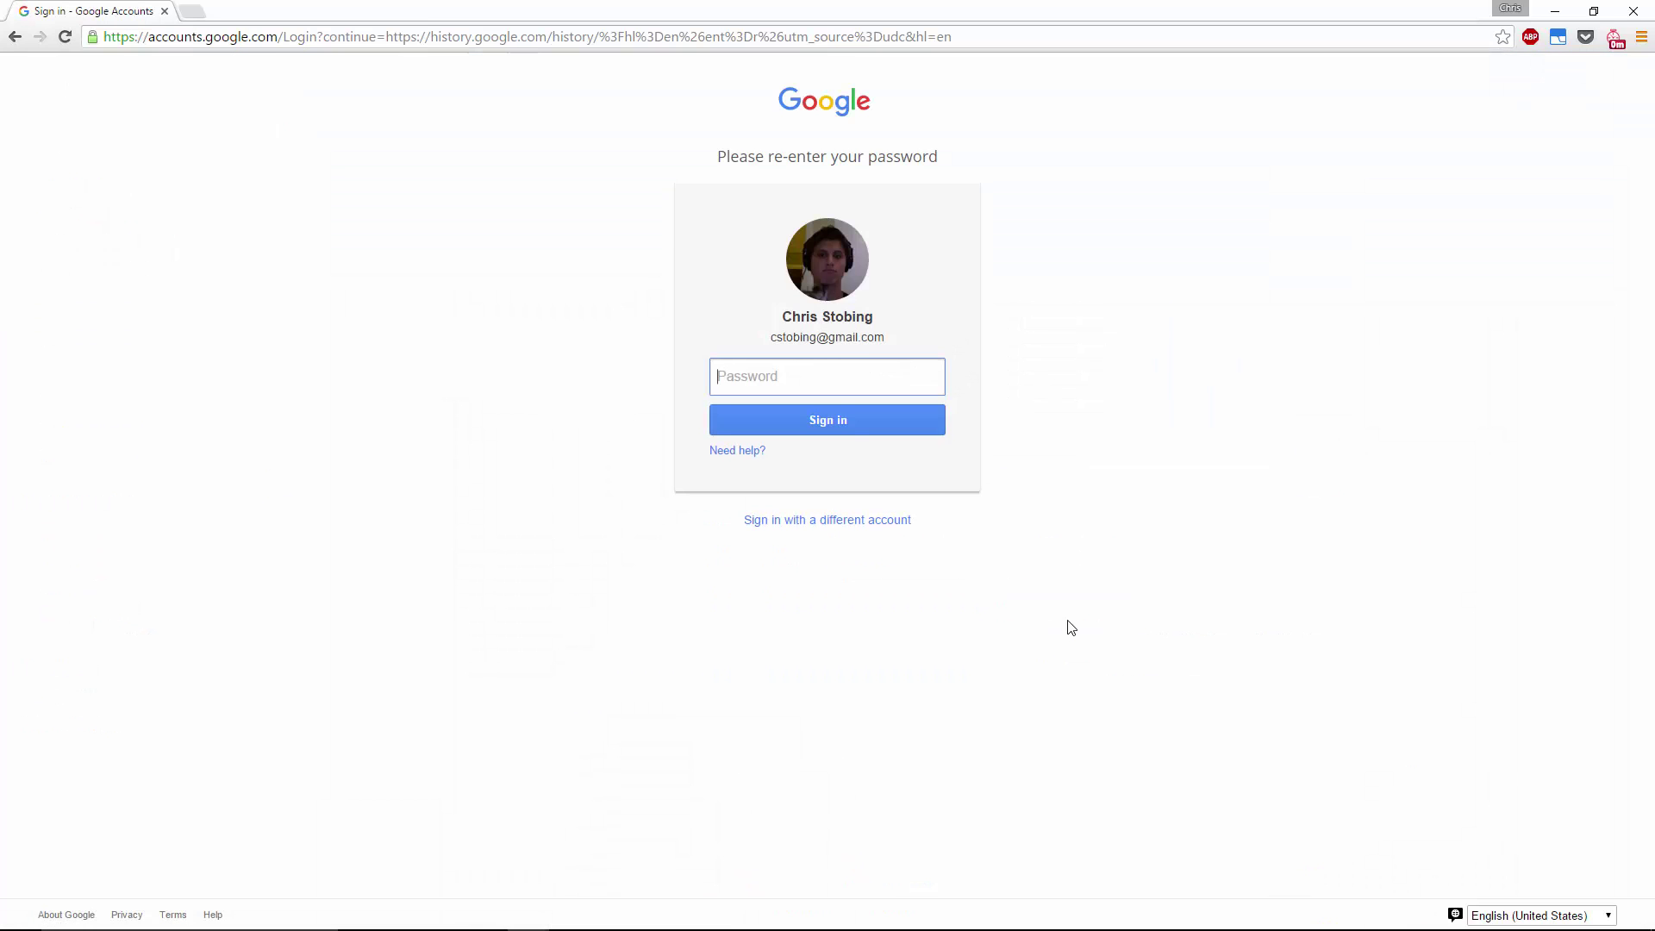
{"action": "type", "text": "•••••••••"}
{"action": "key", "text": "Return"}
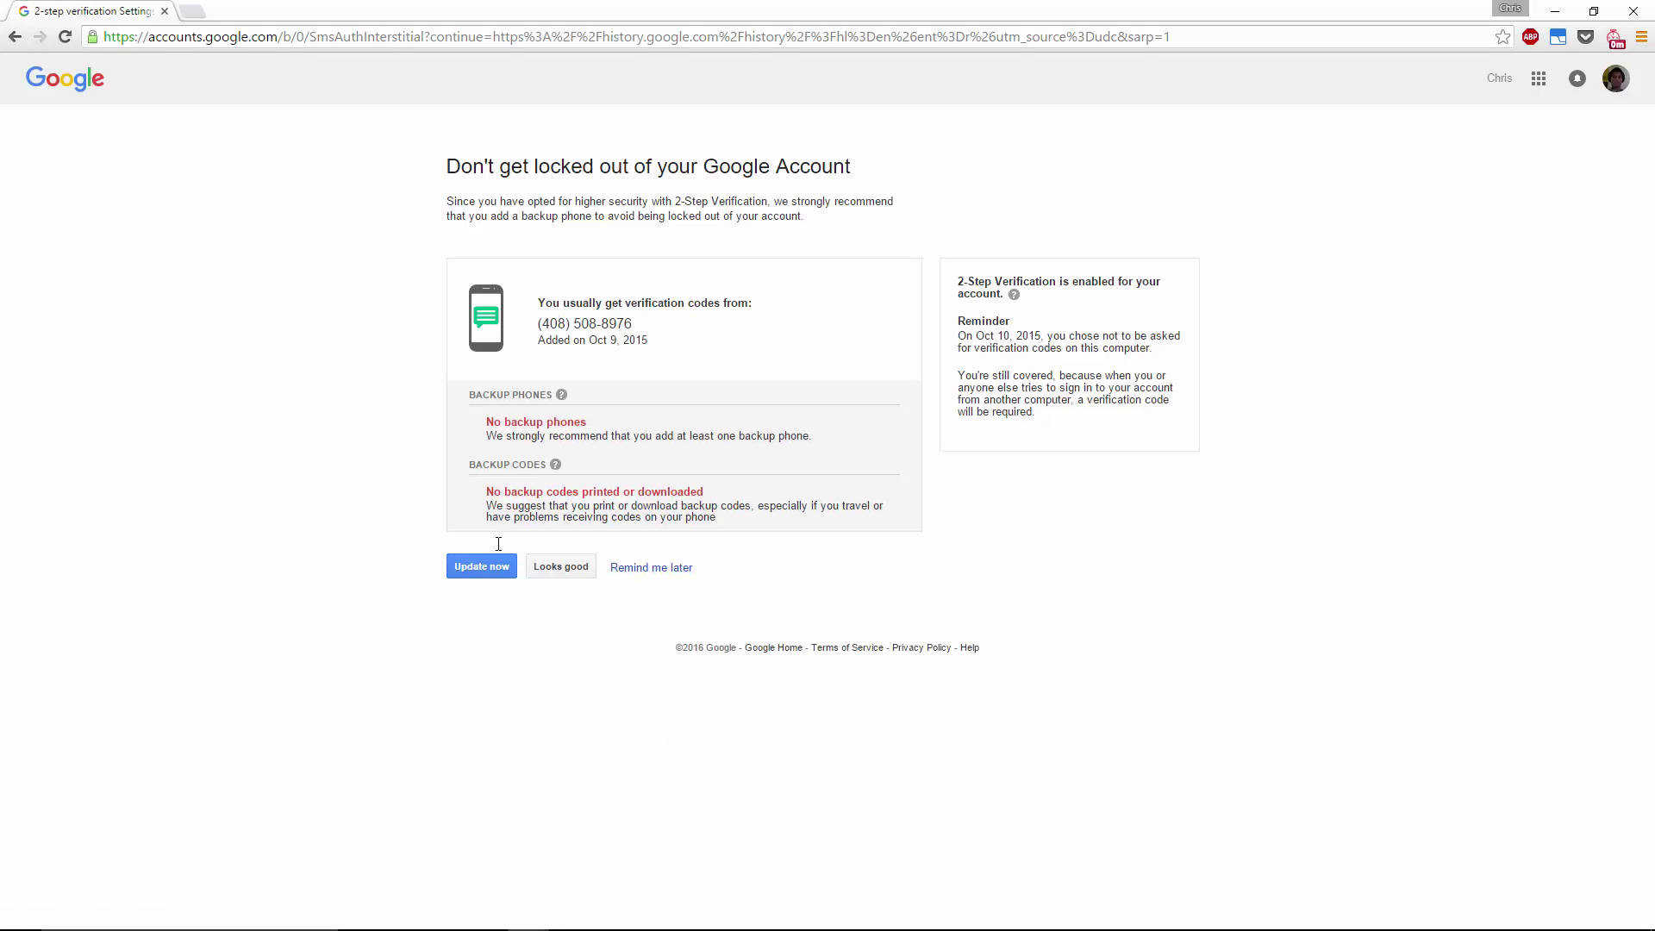
{"action": "left_click", "coordinate": [556, 570]}
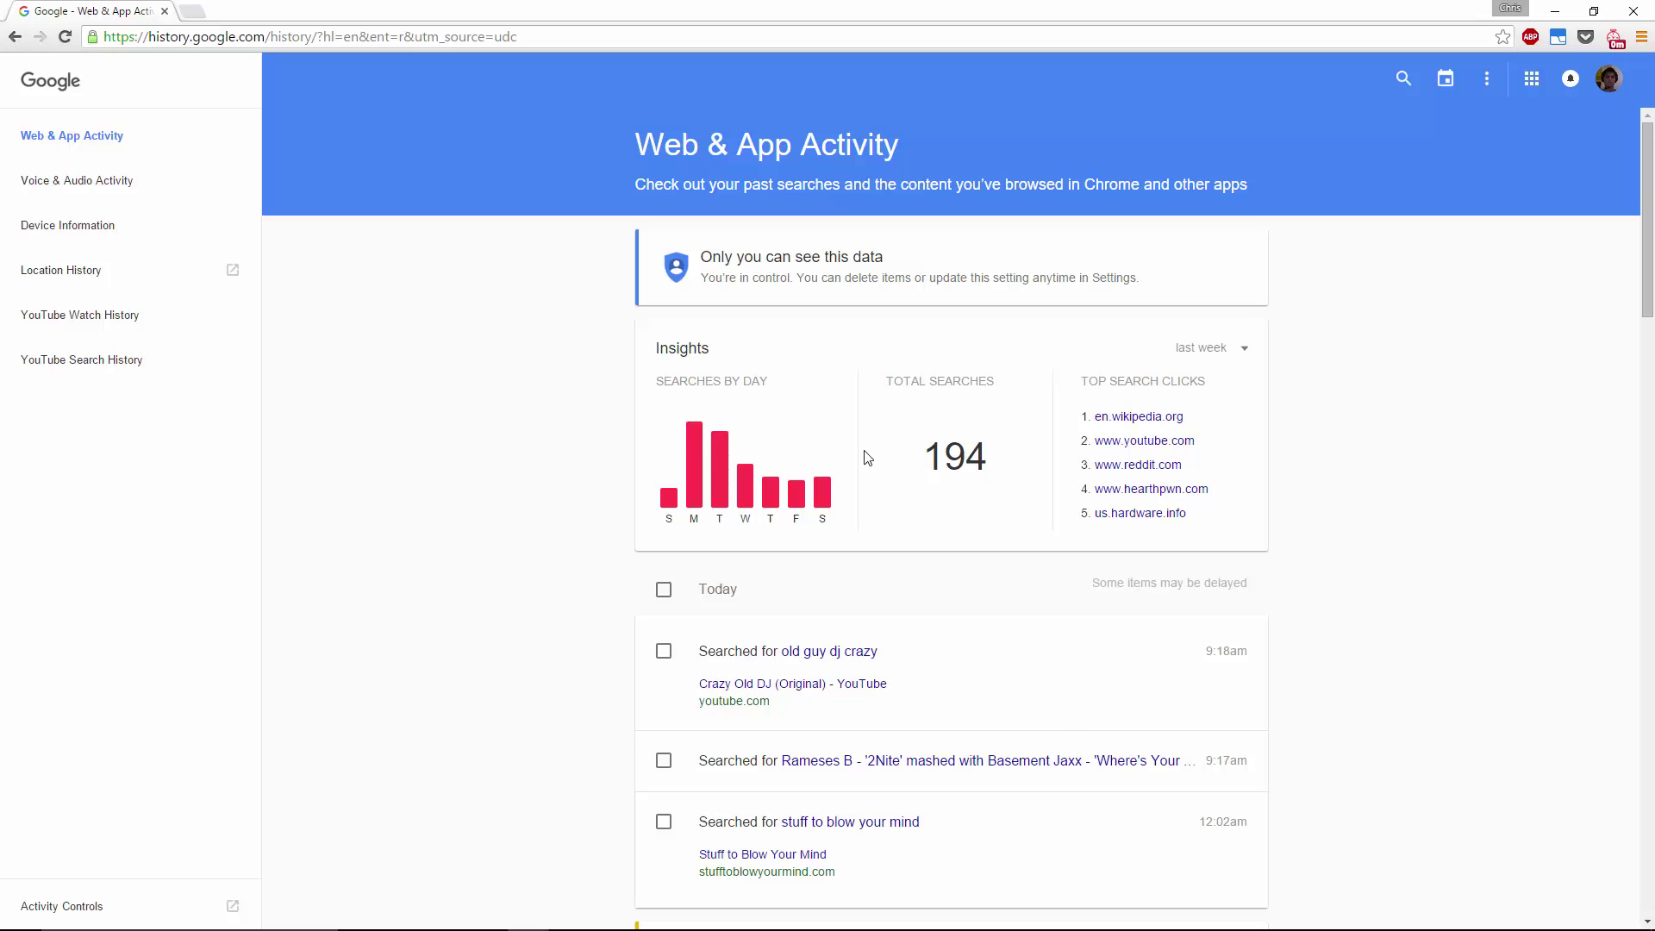
Step: Switch the Insights range to last year, then all time, showing 40568 total searches
{"action": "scroll", "coordinate": [1574, 479], "scroll_direction": "down", "scroll_amount": 3}
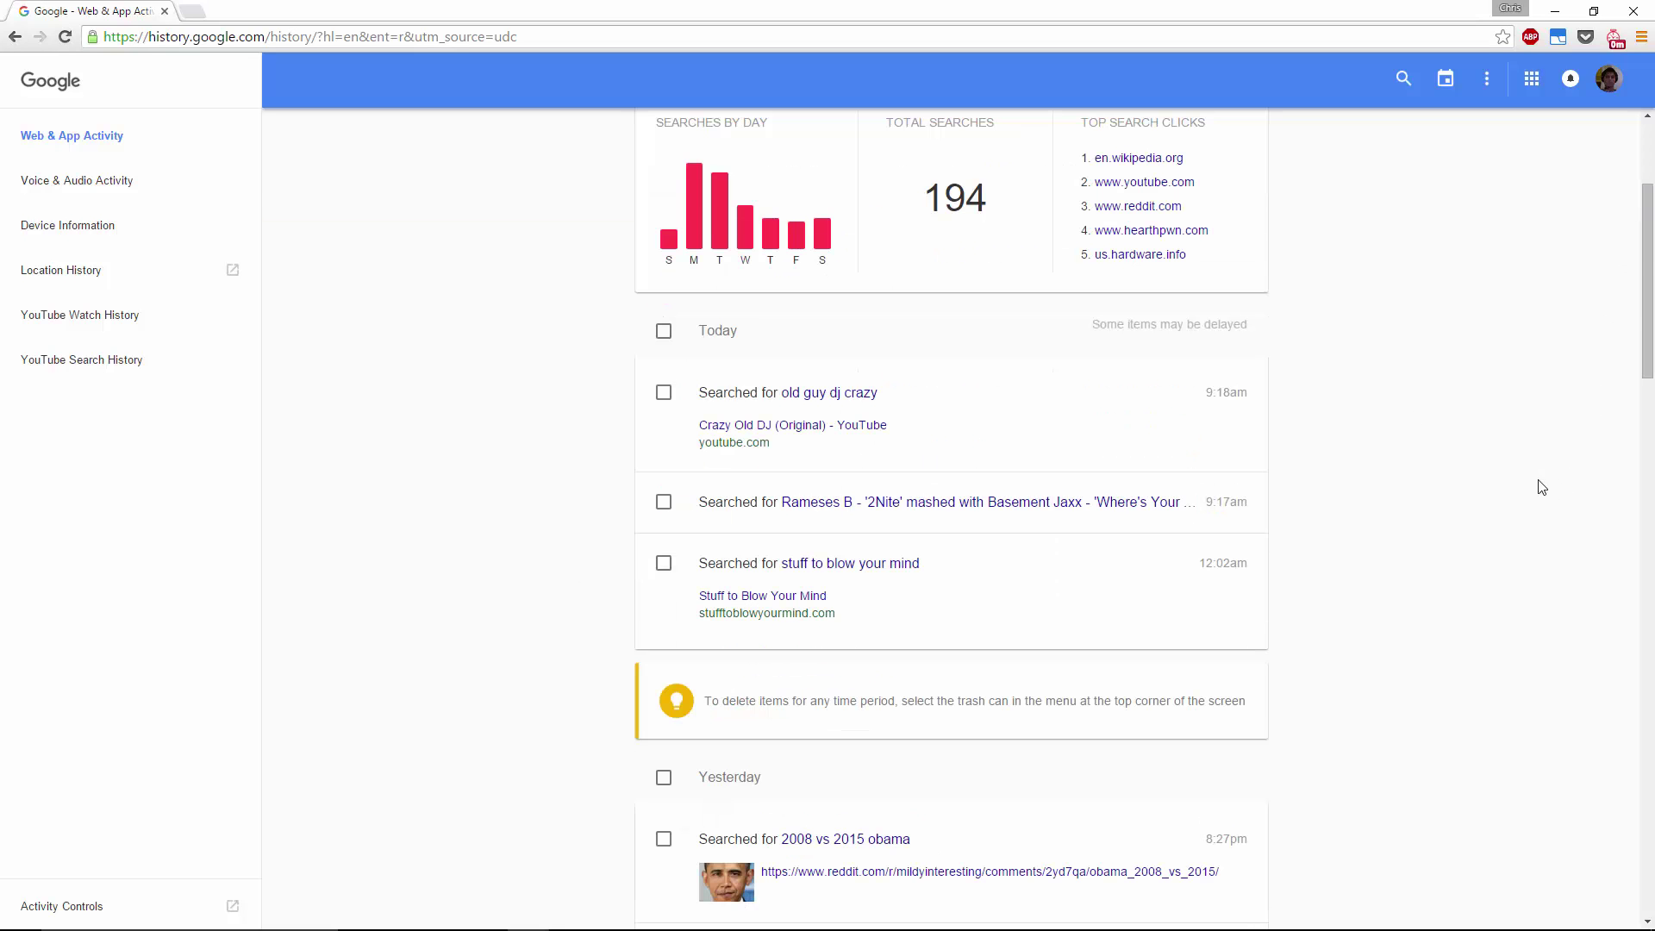
{"action": "scroll", "coordinate": [1380, 493], "scroll_direction": "down", "scroll_amount": 4}
{"action": "scroll", "coordinate": [1369, 485], "scroll_direction": "up", "scroll_amount": 7}
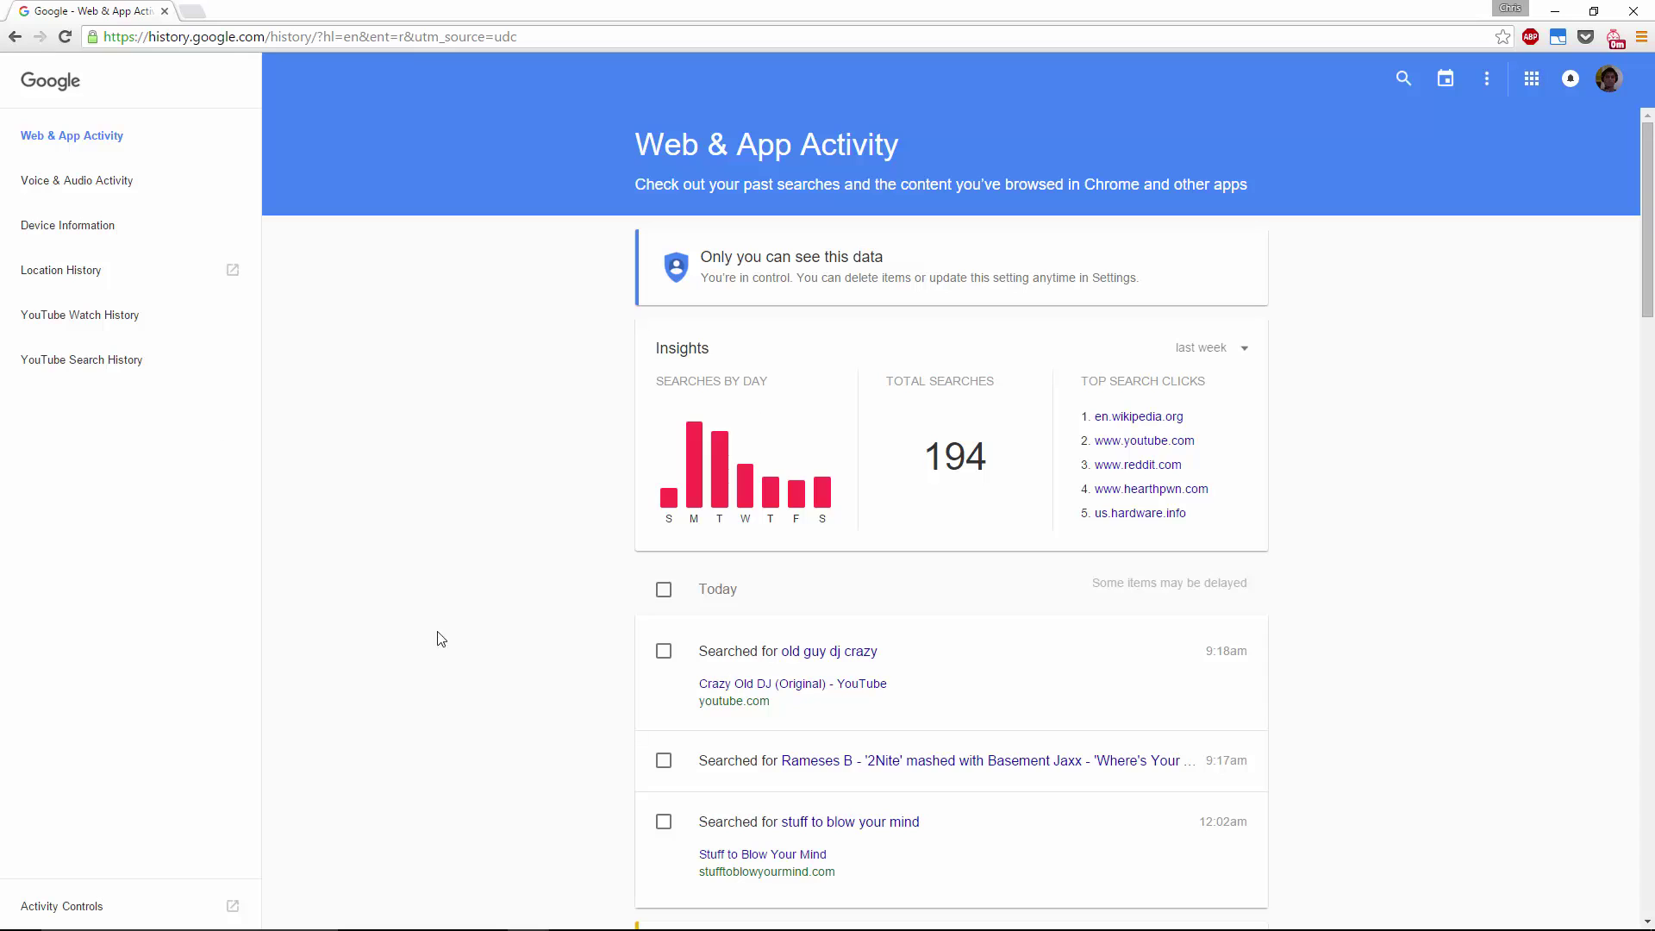
{"action": "left_click", "coordinate": [1232, 351]}
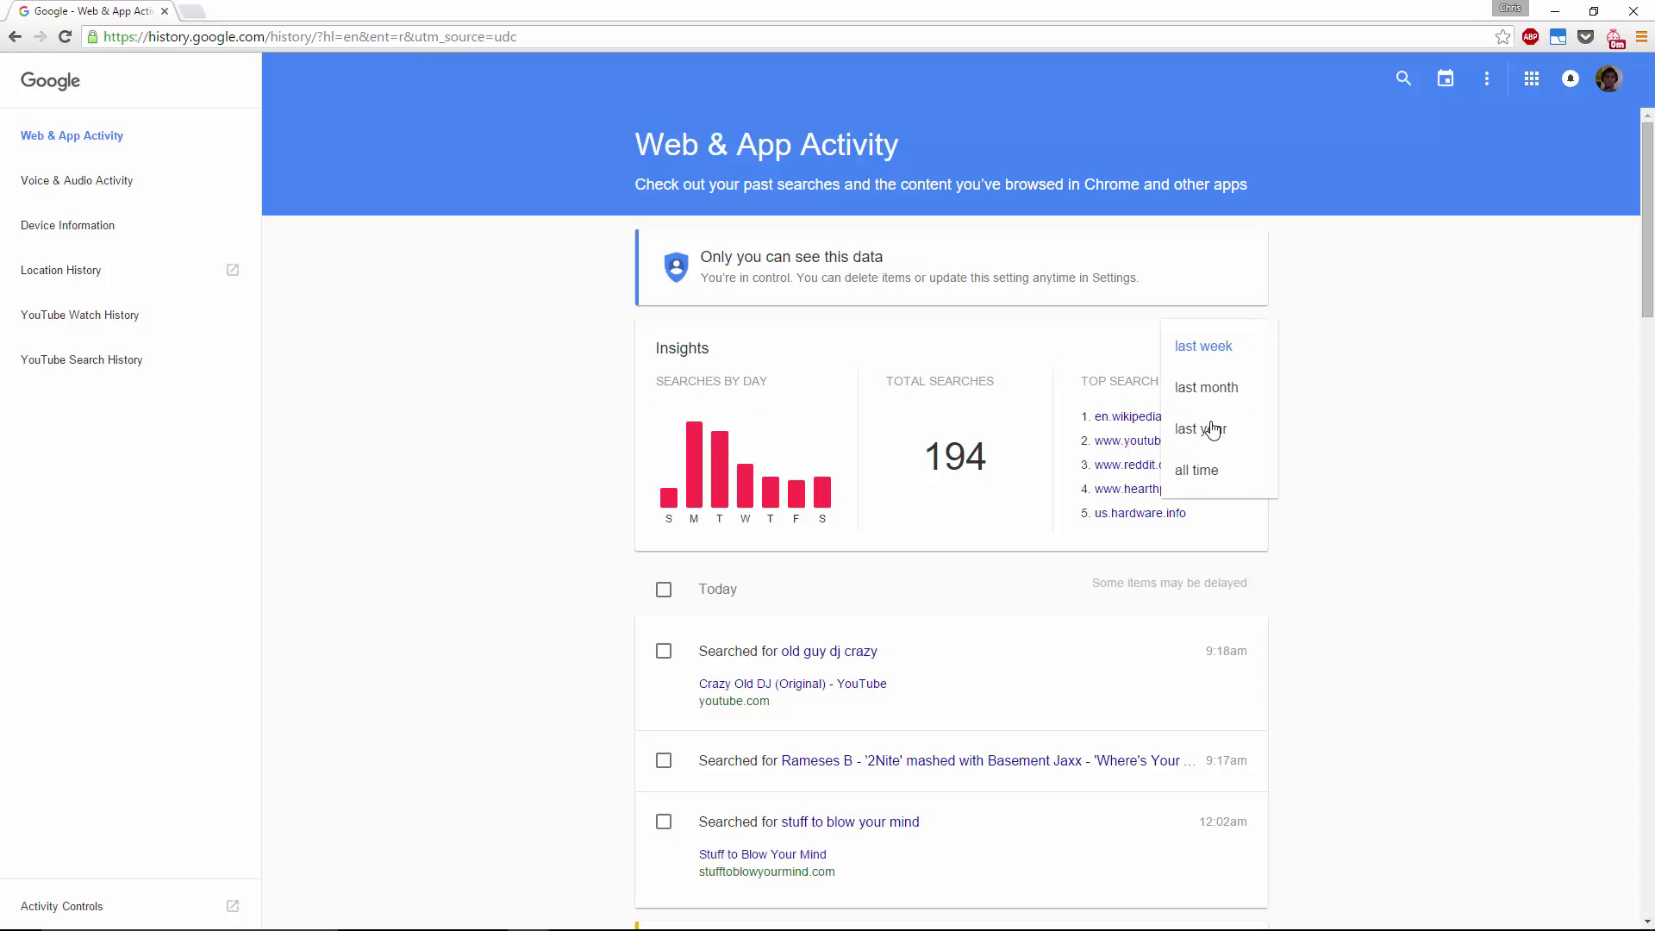
{"action": "left_click", "coordinate": [1211, 428]}
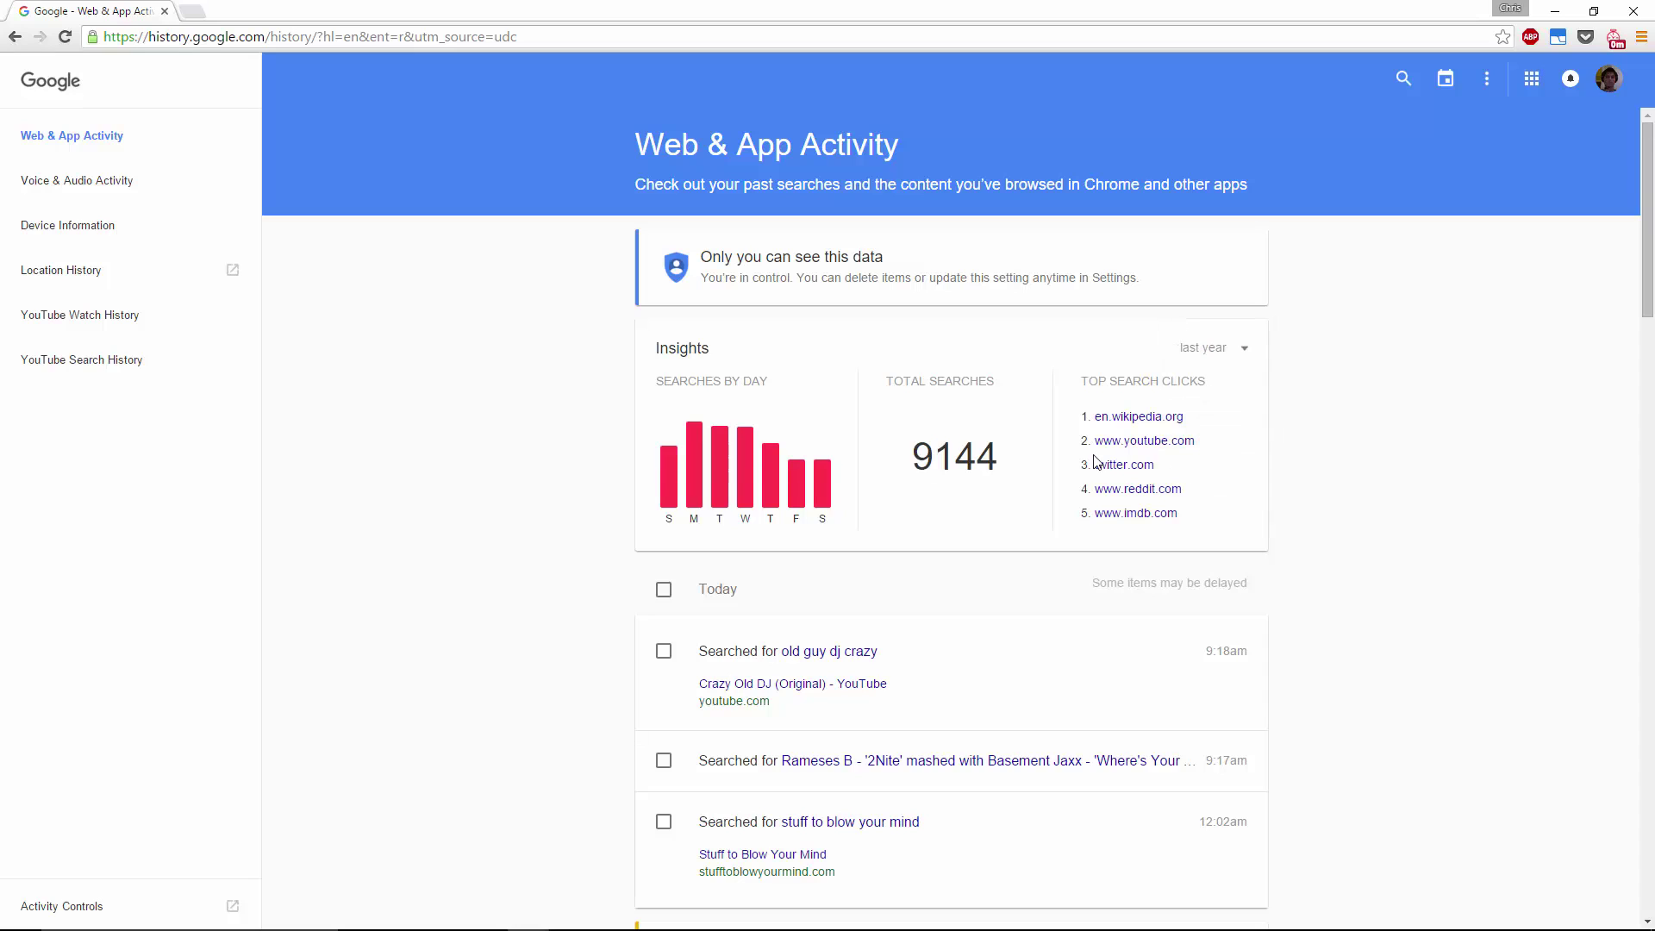
{"action": "left_click", "coordinate": [1219, 350]}
{"action": "left_click", "coordinate": [1223, 390]}
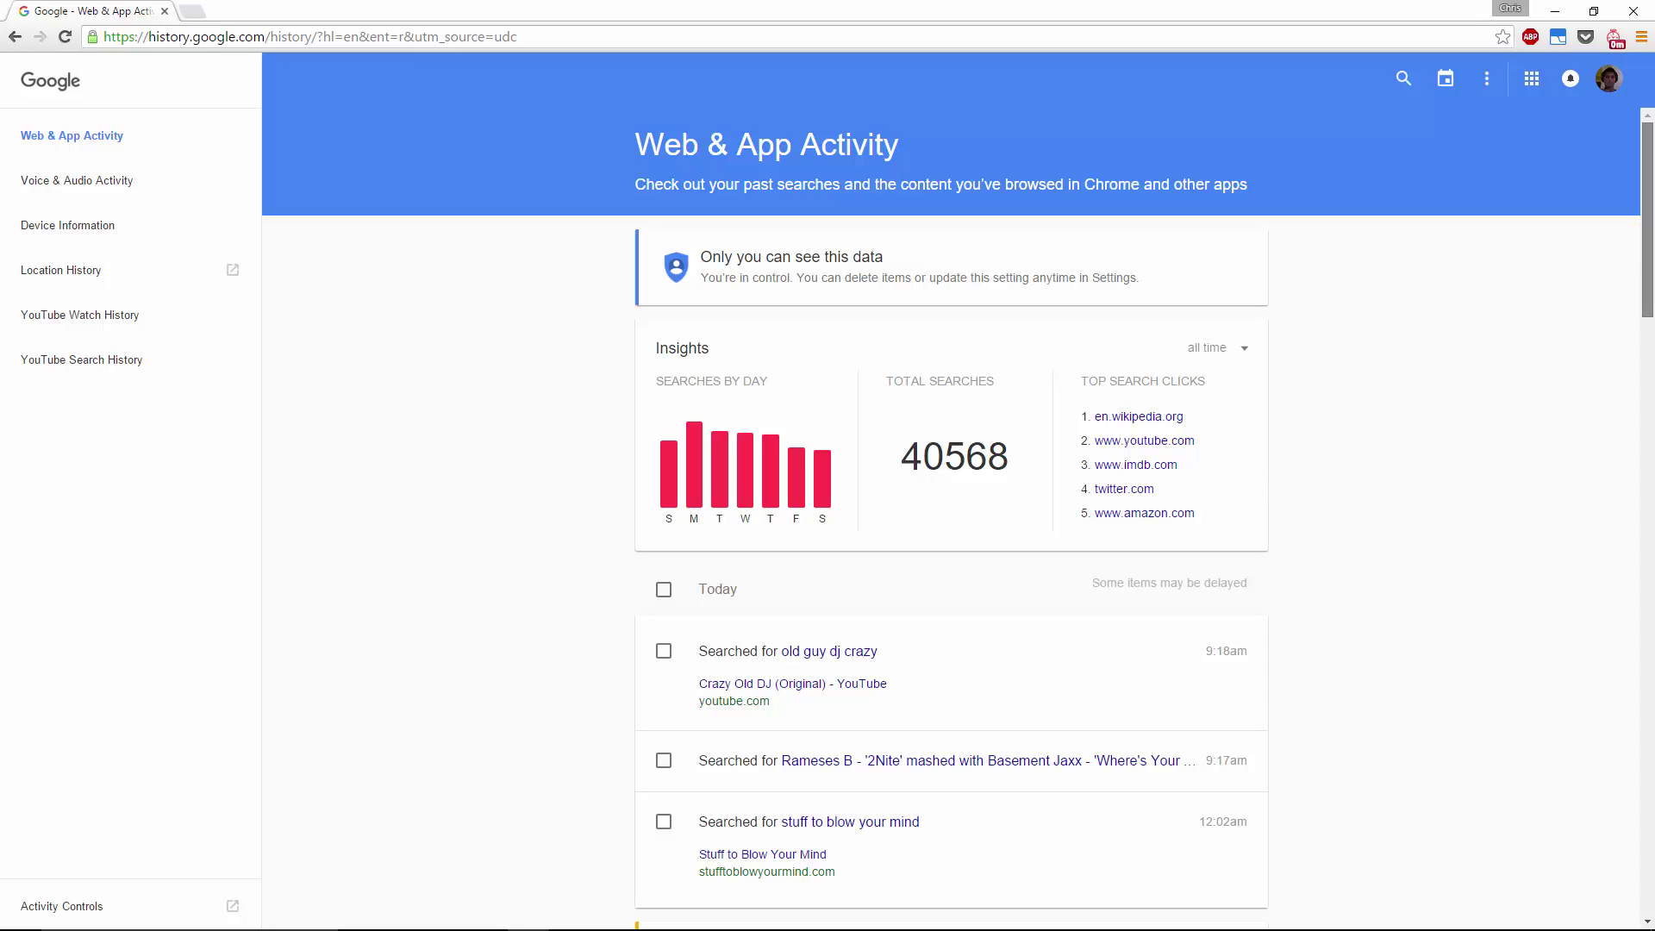
Step: Tick then untick the 'old guy dj crazy' and 'Rameses B' search entries without deleting
{"action": "scroll", "coordinate": [1618, 565], "scroll_direction": "down", "scroll_amount": 20}
{"action": "scroll", "coordinate": [1618, 566], "scroll_direction": "up", "scroll_amount": 5}
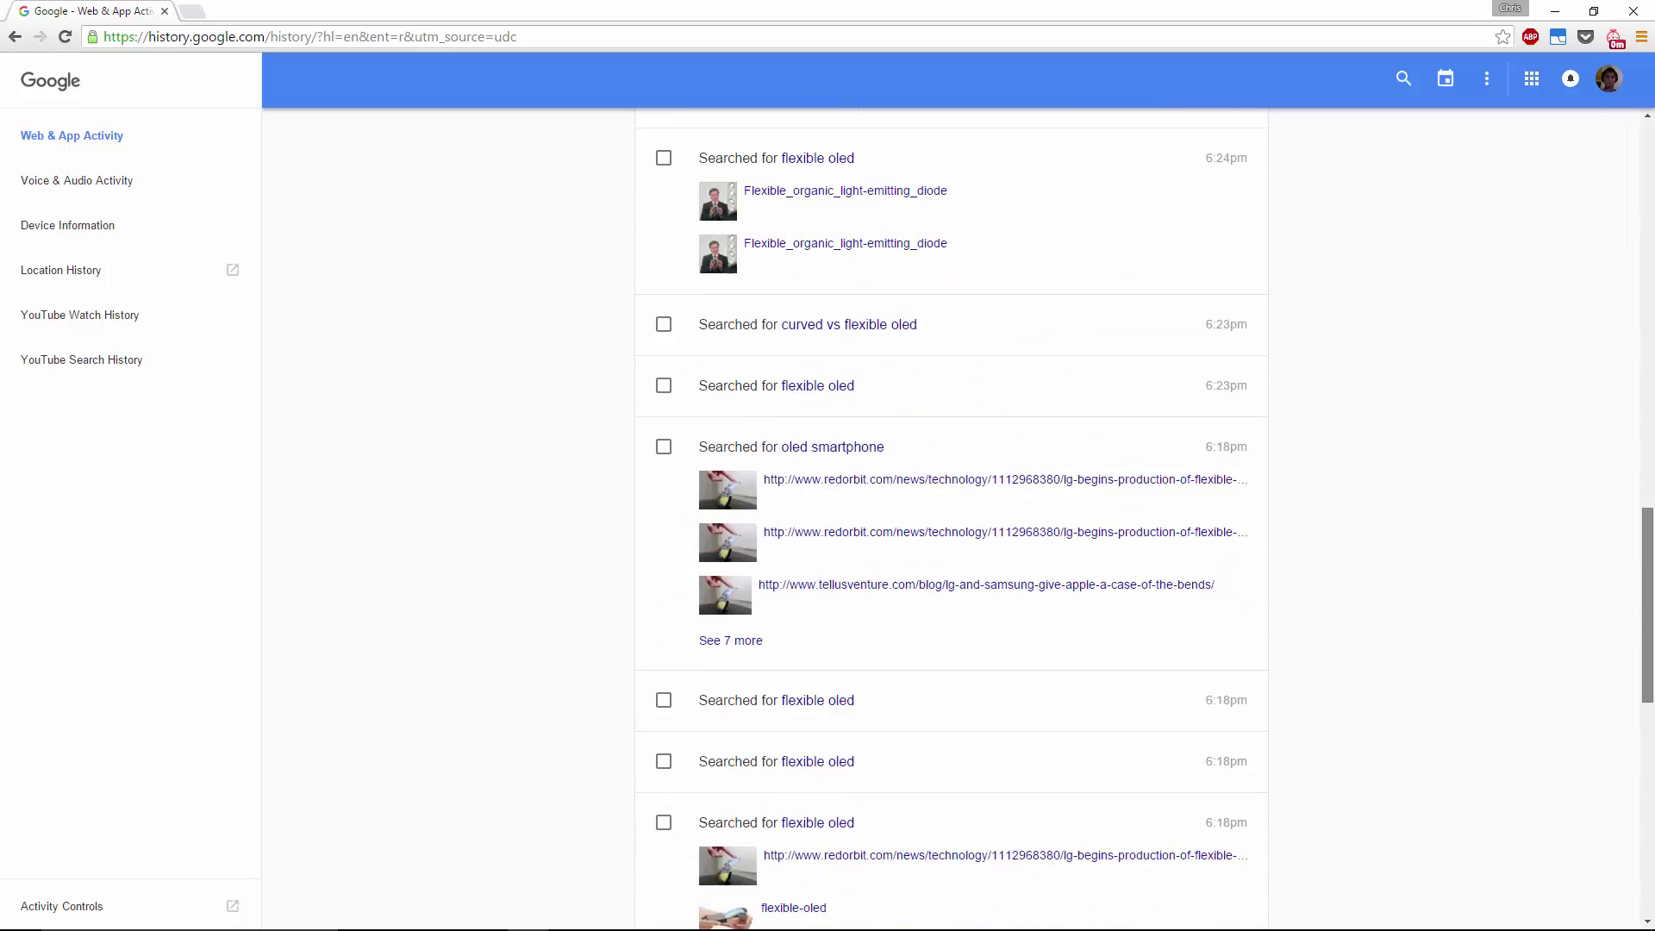
{"action": "scroll", "coordinate": [1653, 343], "scroll_direction": "up", "scroll_amount": 12}
{"action": "scroll", "coordinate": [1653, 343], "scroll_direction": "down", "scroll_amount": 11}
{"action": "scroll", "coordinate": [1652, 343], "scroll_direction": "up", "scroll_amount": 9}
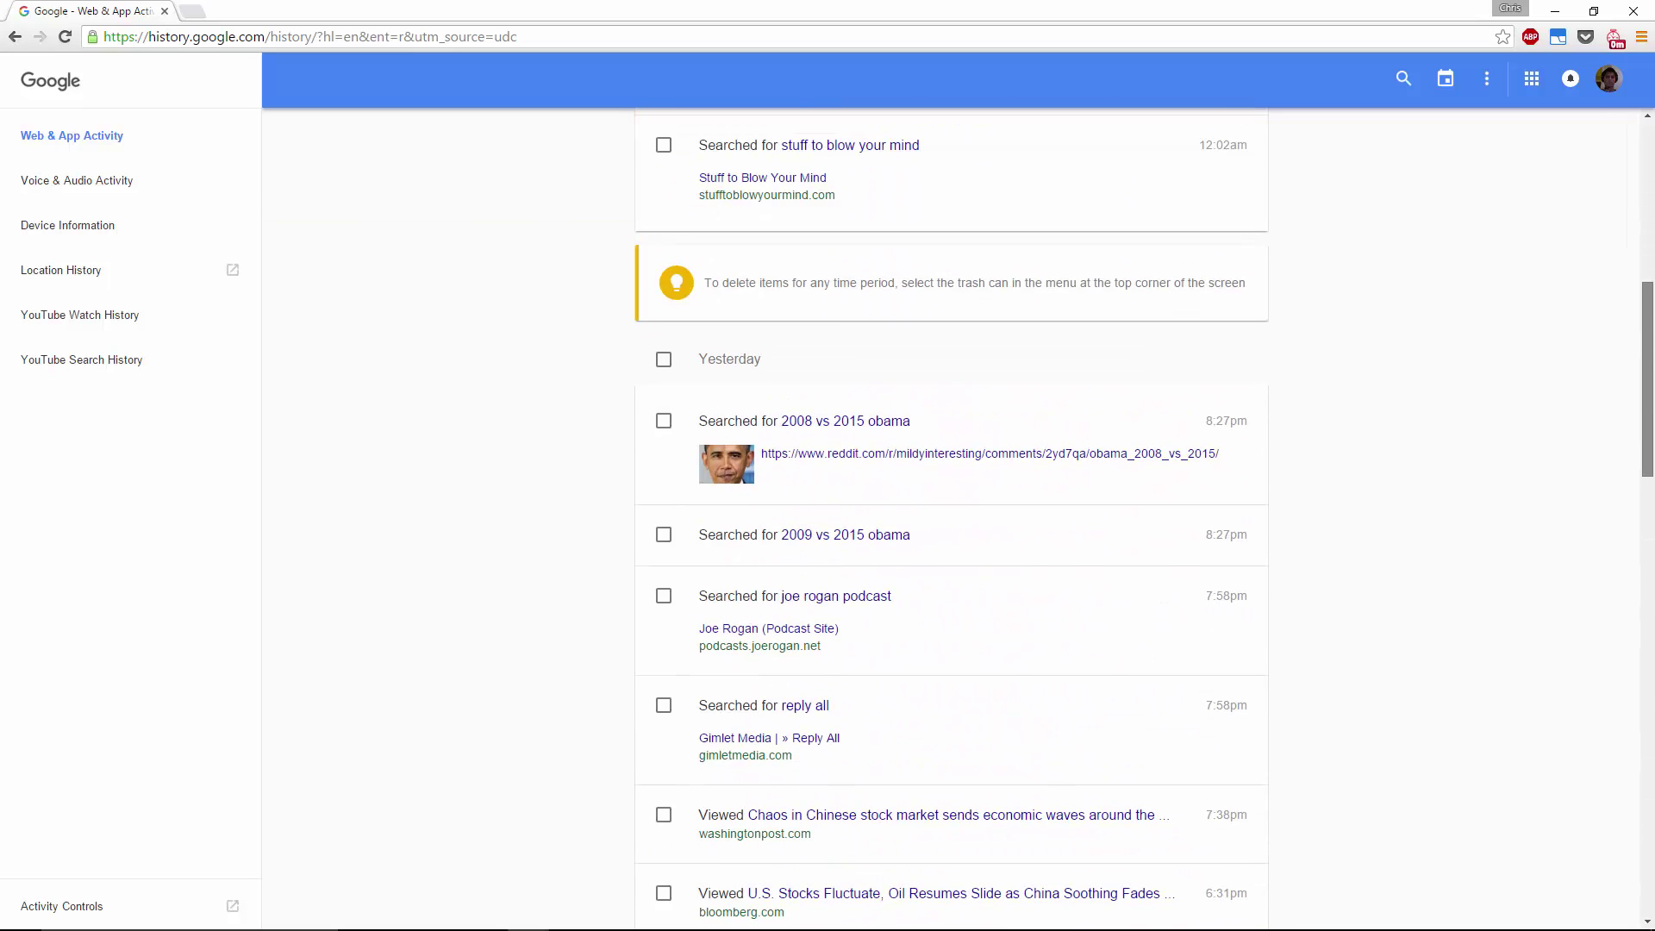
{"action": "scroll", "coordinate": [1652, 343], "scroll_direction": "up", "scroll_amount": 5}
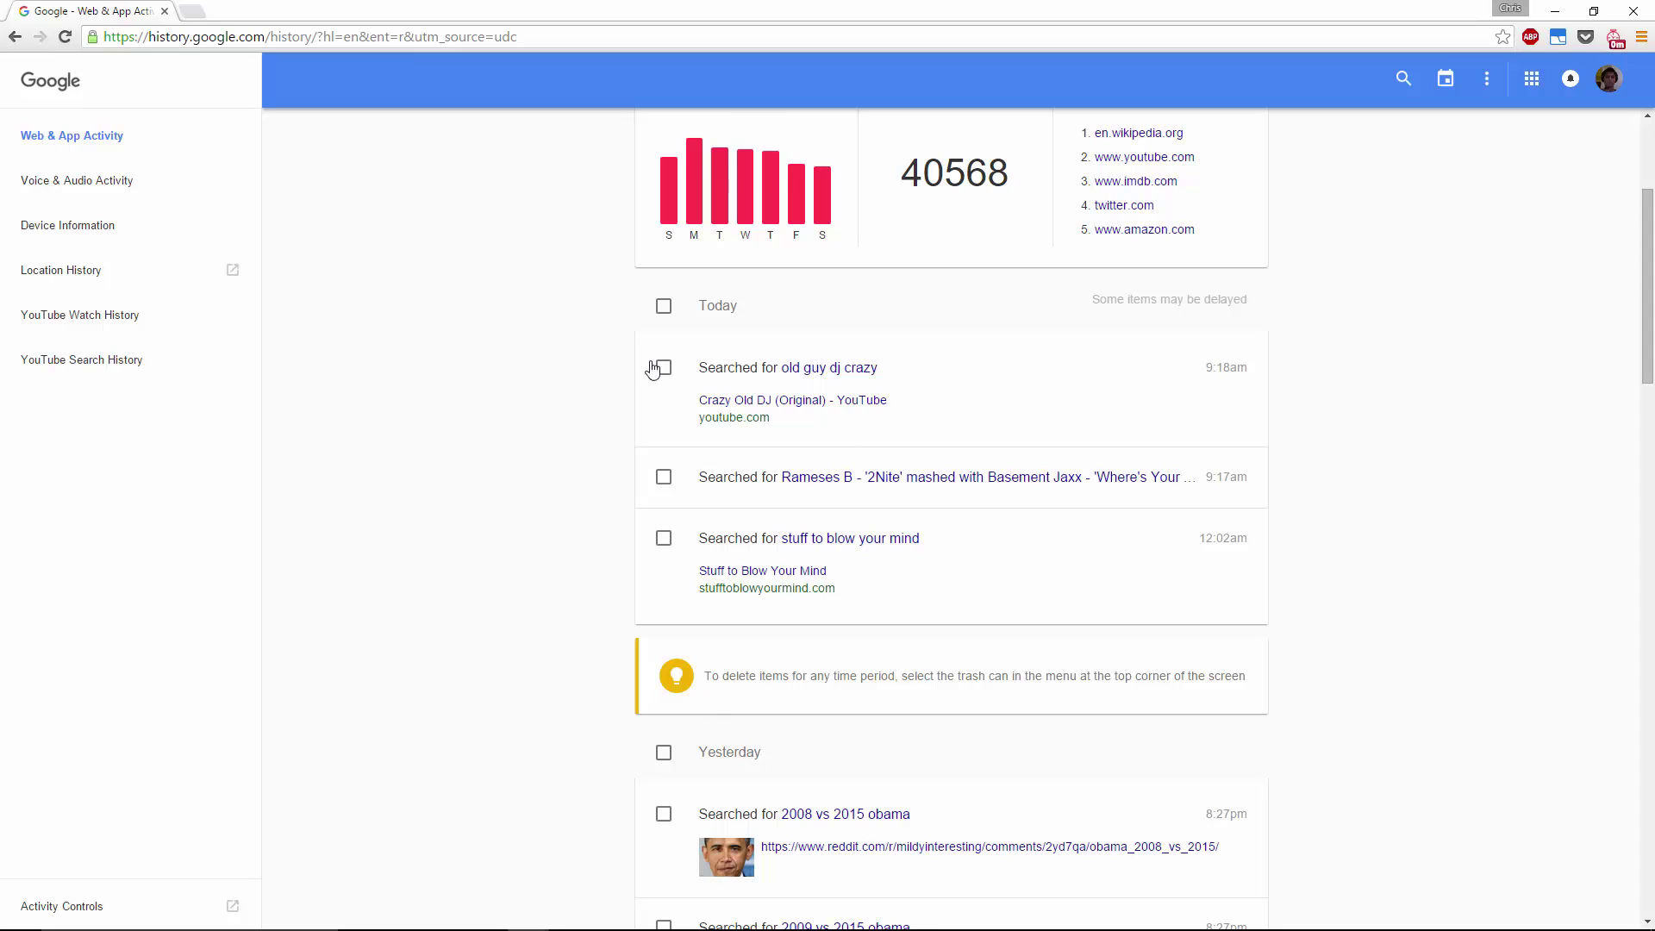
{"action": "left_click", "coordinate": [657, 369]}
{"action": "left_click", "coordinate": [662, 477]}
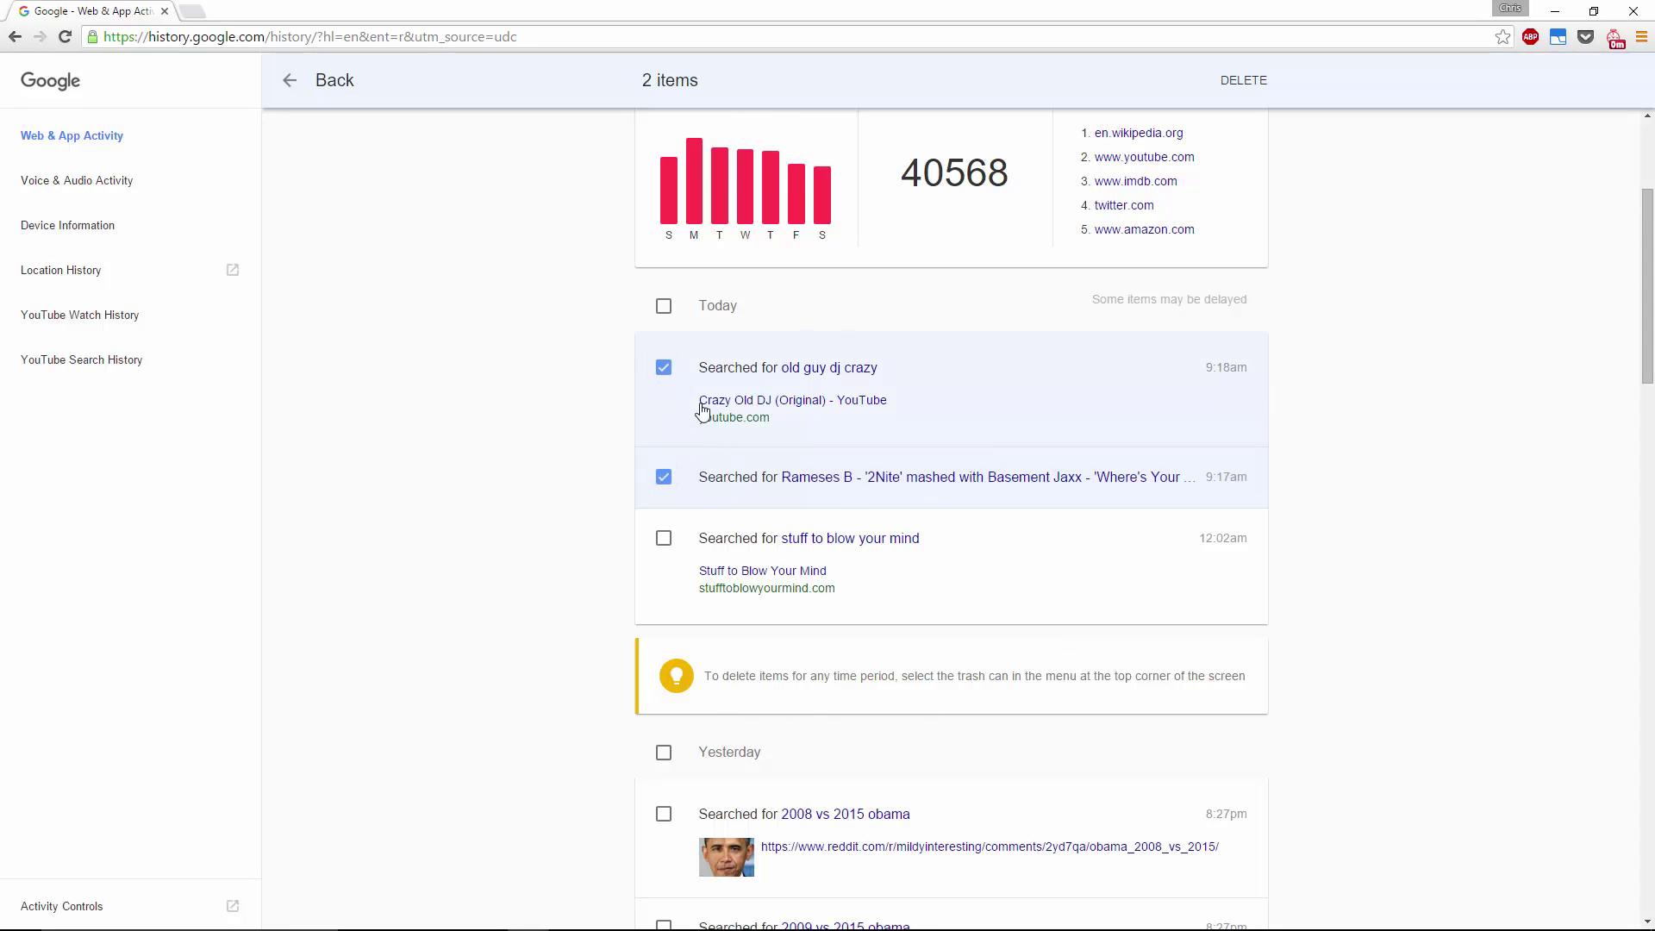
{"action": "left_click", "coordinate": [664, 369]}
{"action": "left_click", "coordinate": [663, 476]}
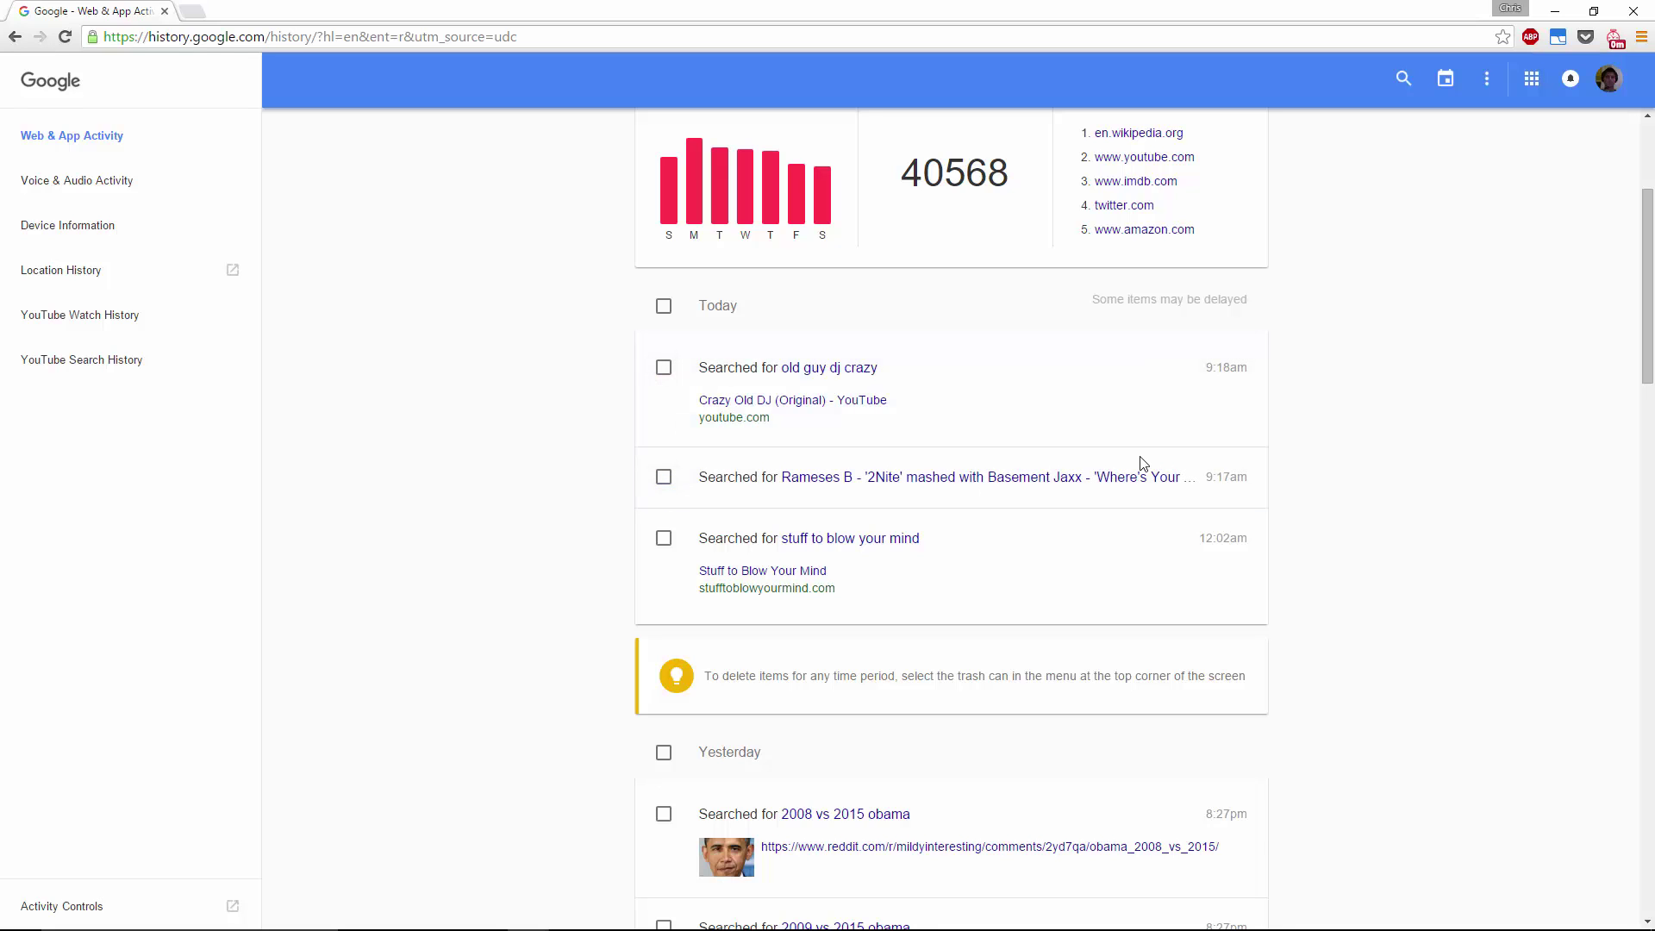
Step: Scroll through more of the activity history until the password re-entry page appears
{"action": "scroll", "coordinate": [863, 510], "scroll_direction": "up", "scroll_amount": 3}
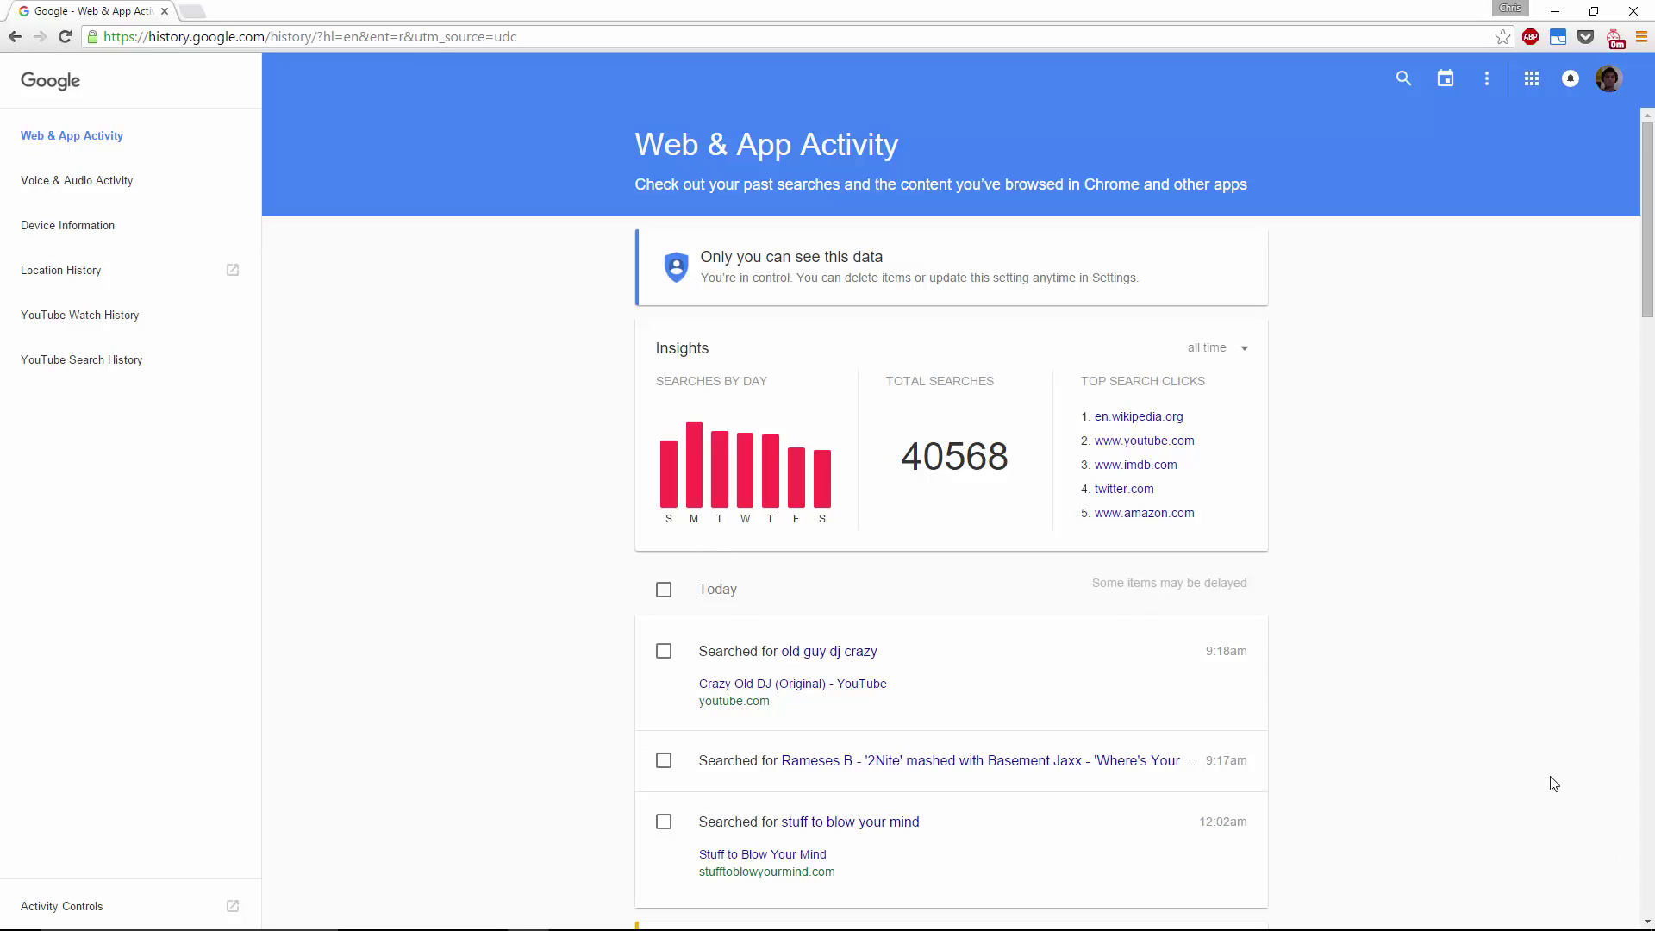
{"action": "scroll", "coordinate": [1085, 744], "scroll_direction": "down", "scroll_amount": 3}
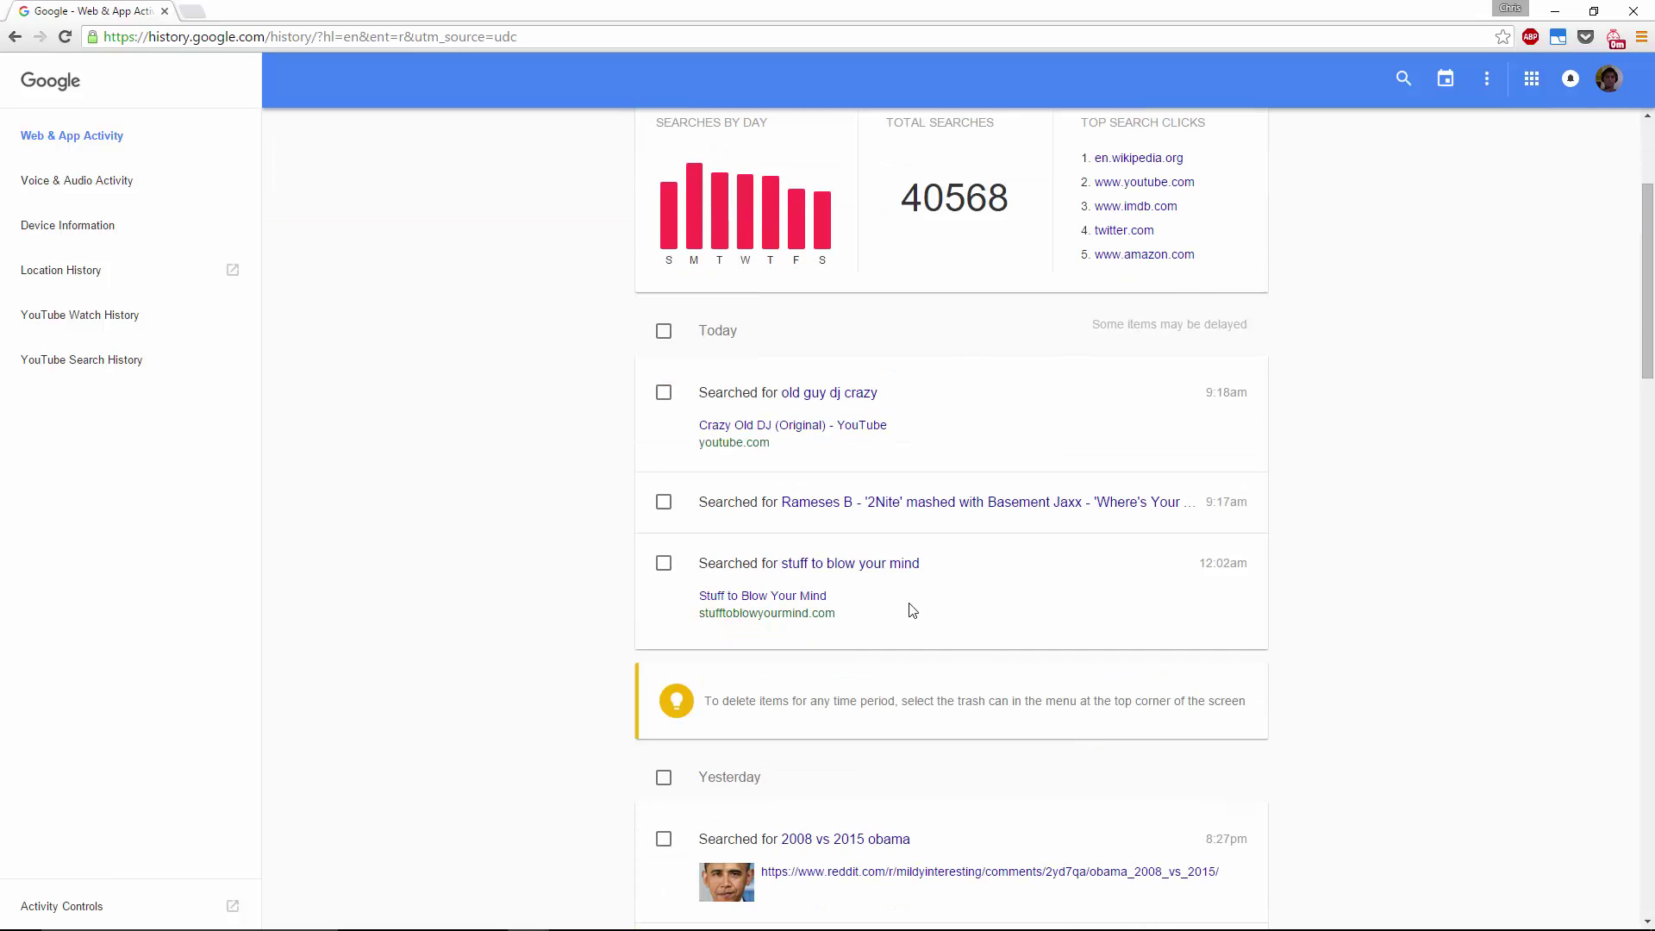
{"action": "scroll", "coordinate": [732, 551], "scroll_direction": "down", "scroll_amount": 4}
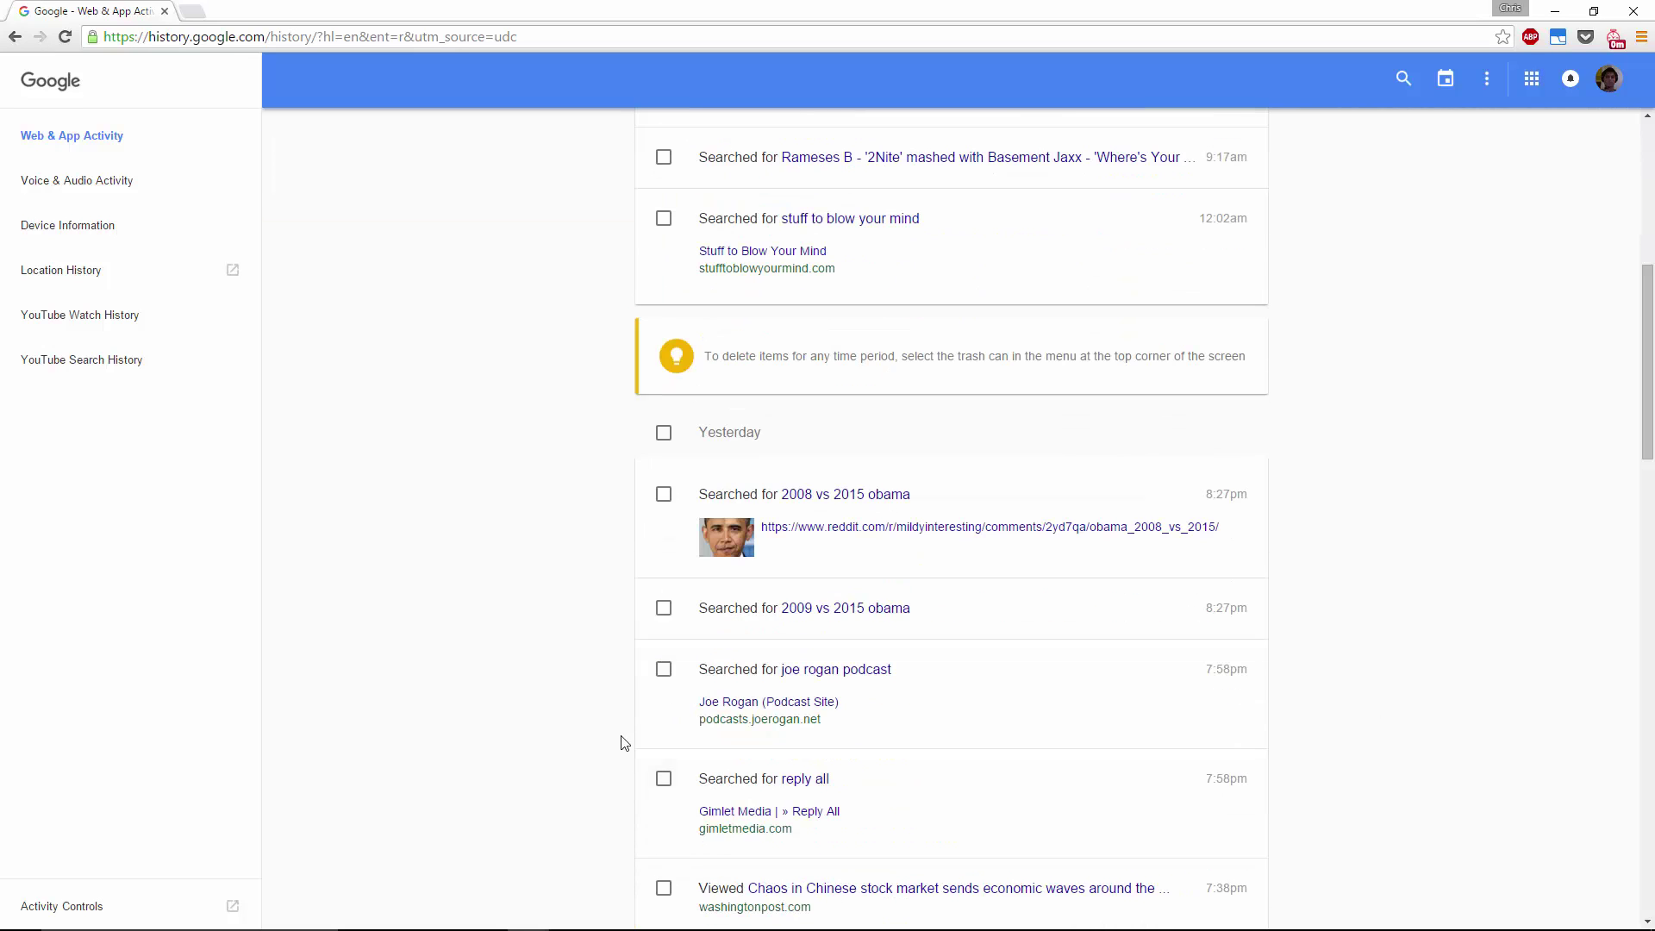
{"action": "scroll", "coordinate": [638, 733], "scroll_direction": "down", "scroll_amount": 1}
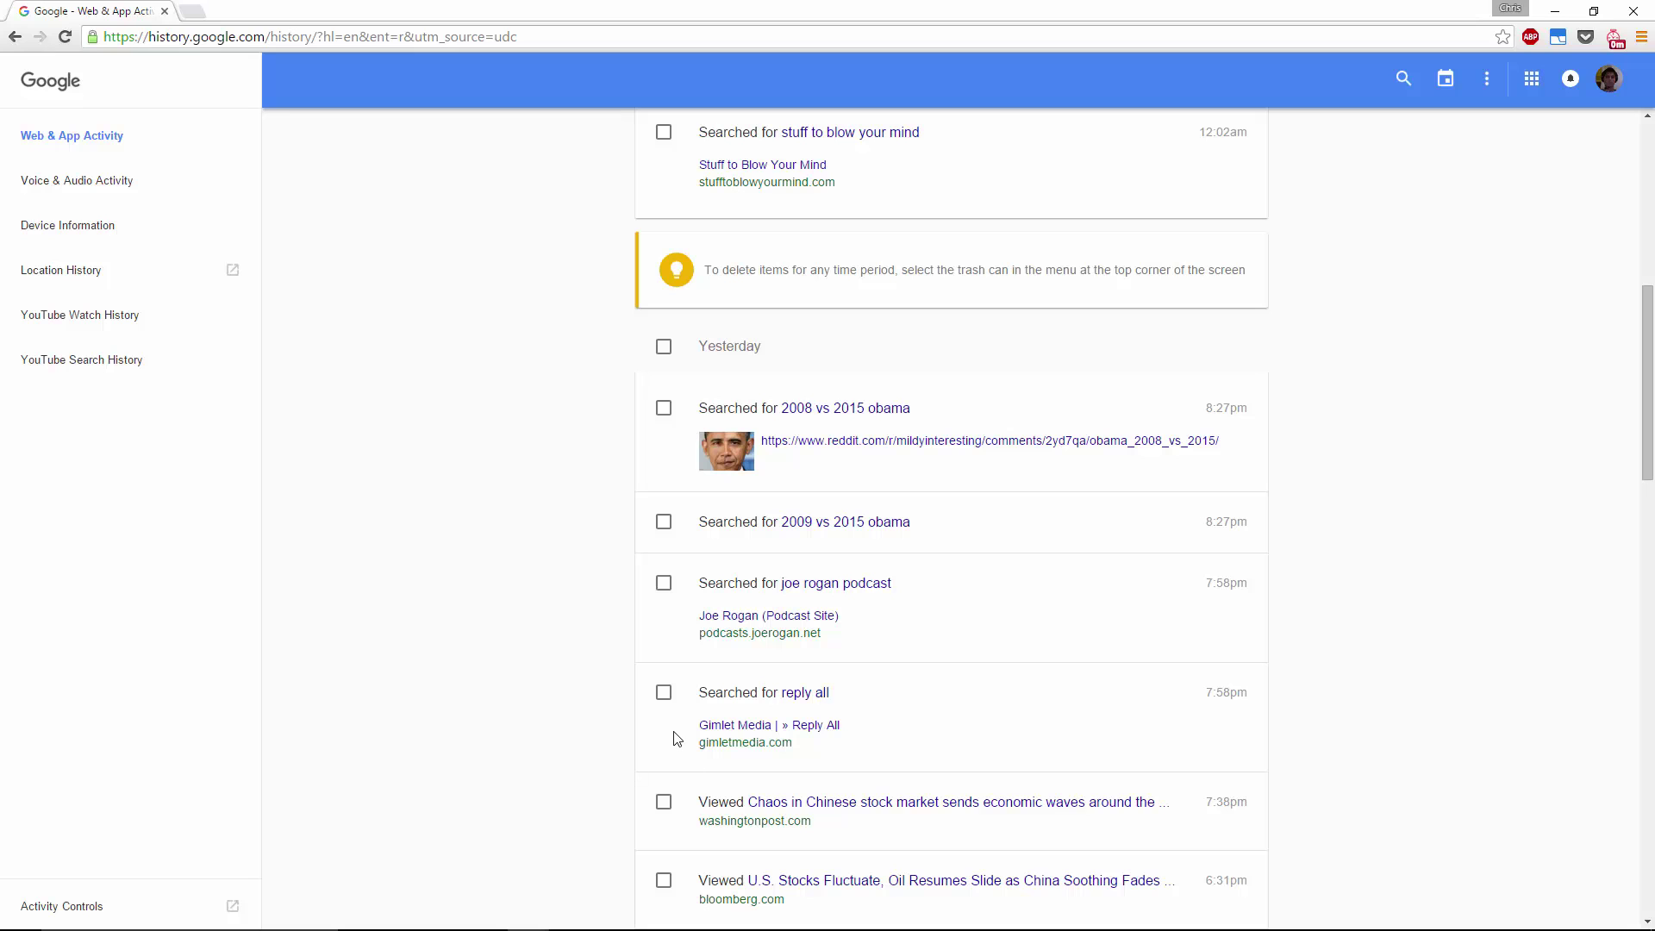
{"action": "scroll", "coordinate": [881, 763], "scroll_direction": "up", "scroll_amount": 5}
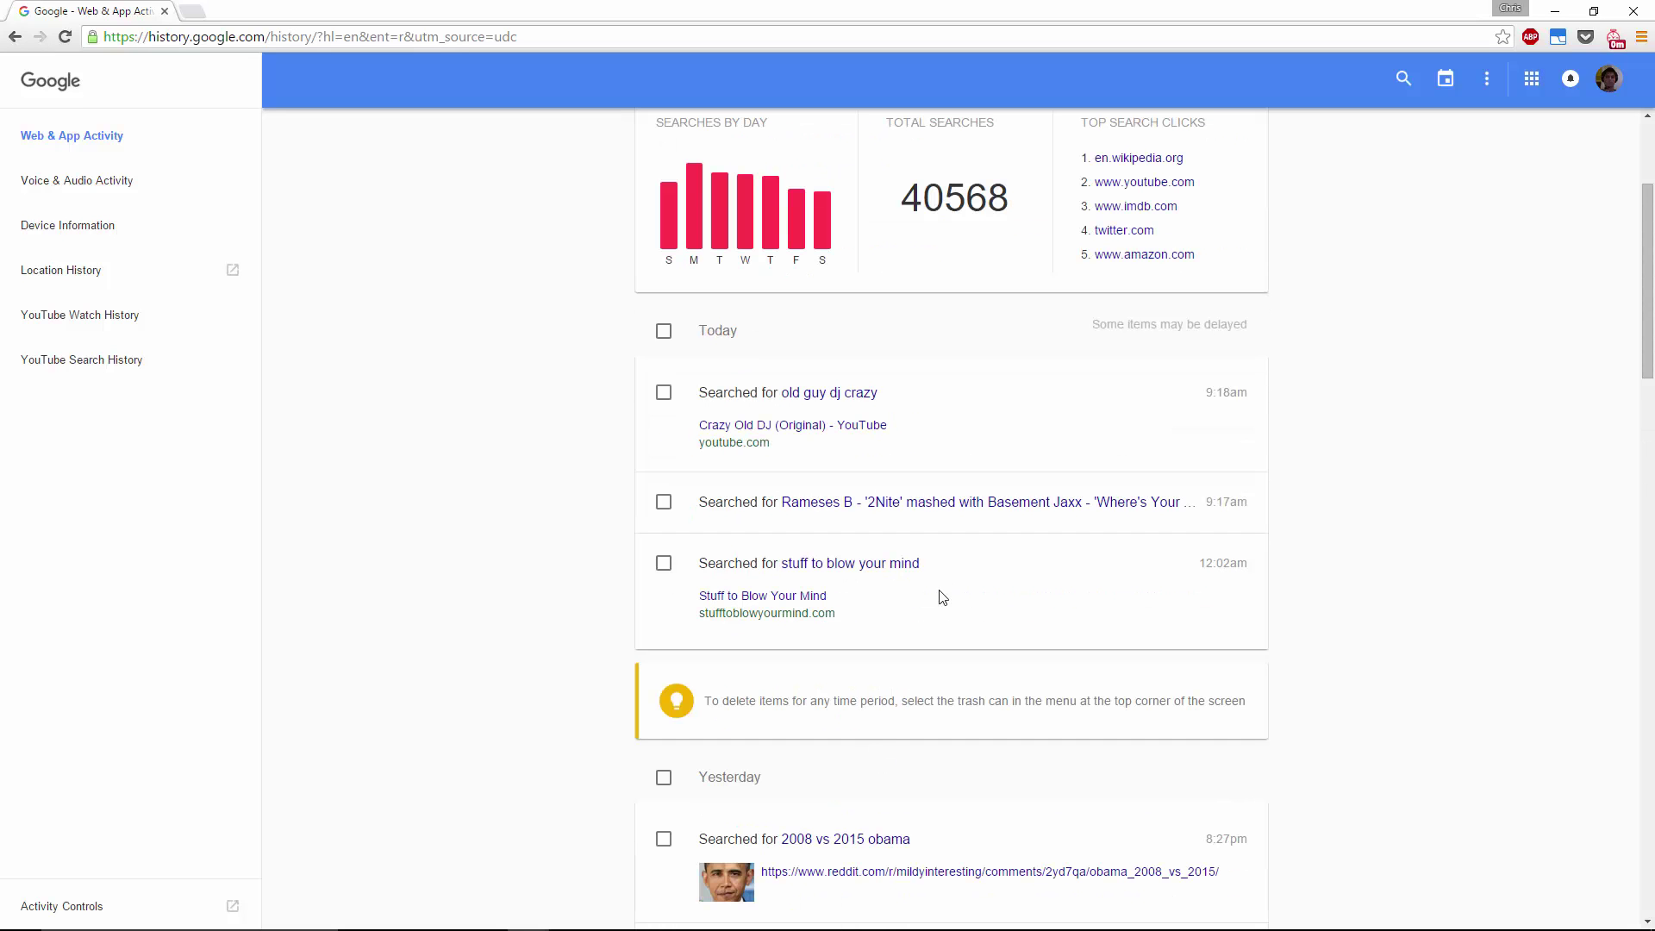
{"action": "scroll", "coordinate": [1069, 655], "scroll_direction": "up", "scroll_amount": 3}
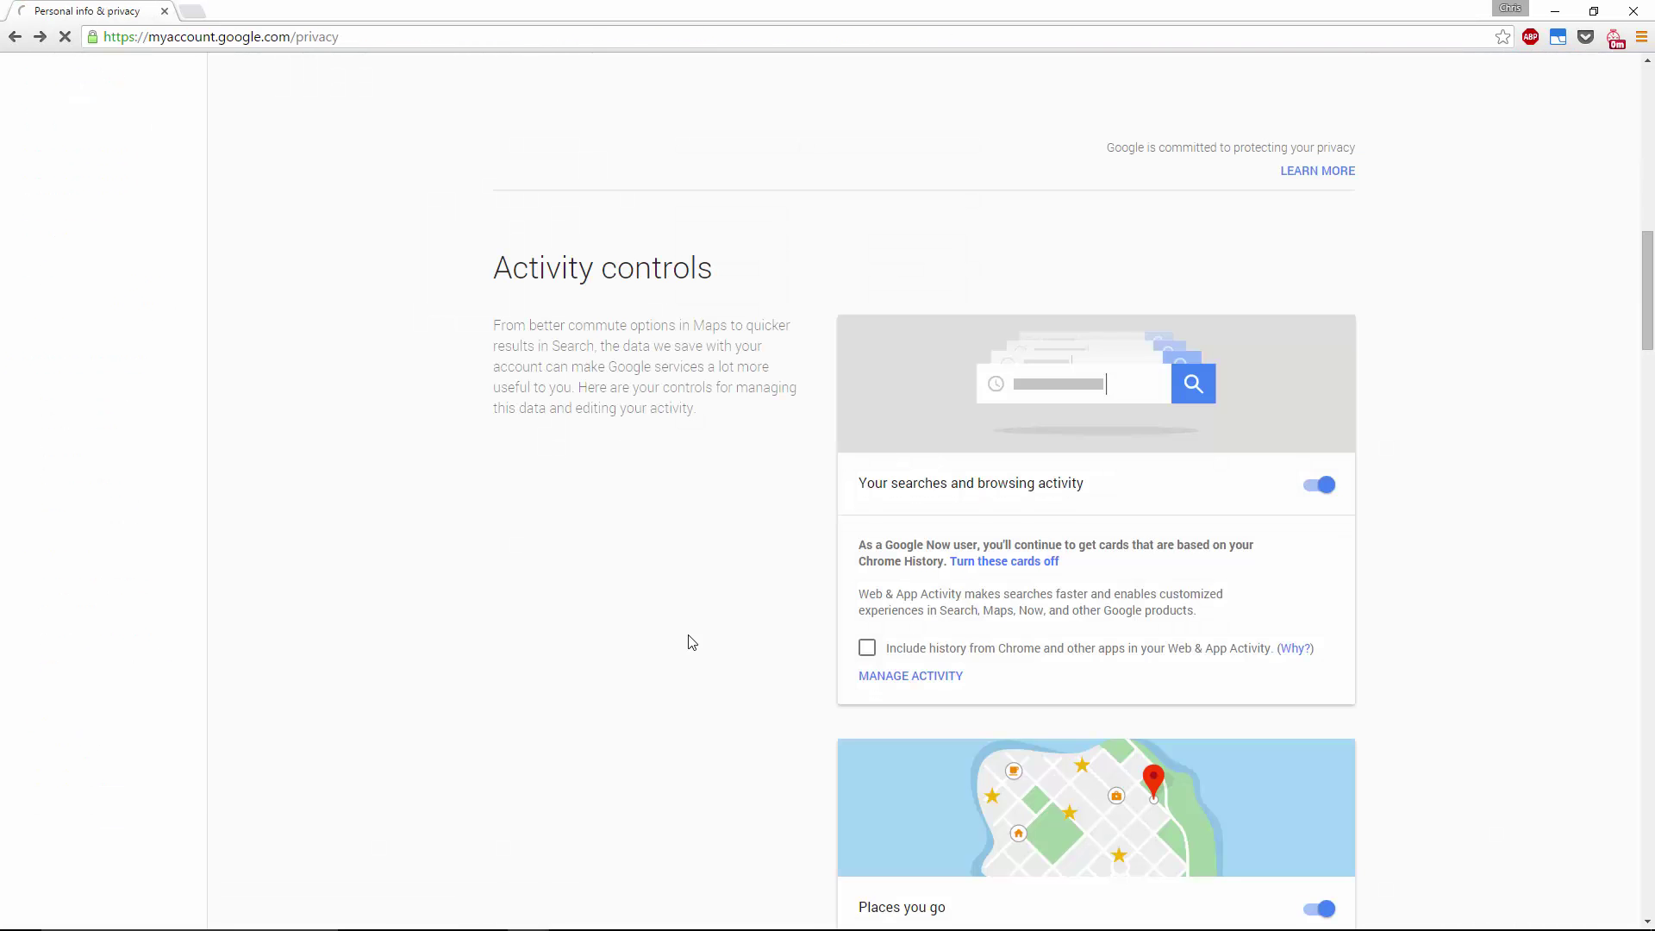
Step: Move the Timeline map north from Redding through southern Oregon, Salem and Eugene to Portland
{"action": "scroll", "coordinate": [832, 563], "scroll_direction": "down", "scroll_amount": 8}
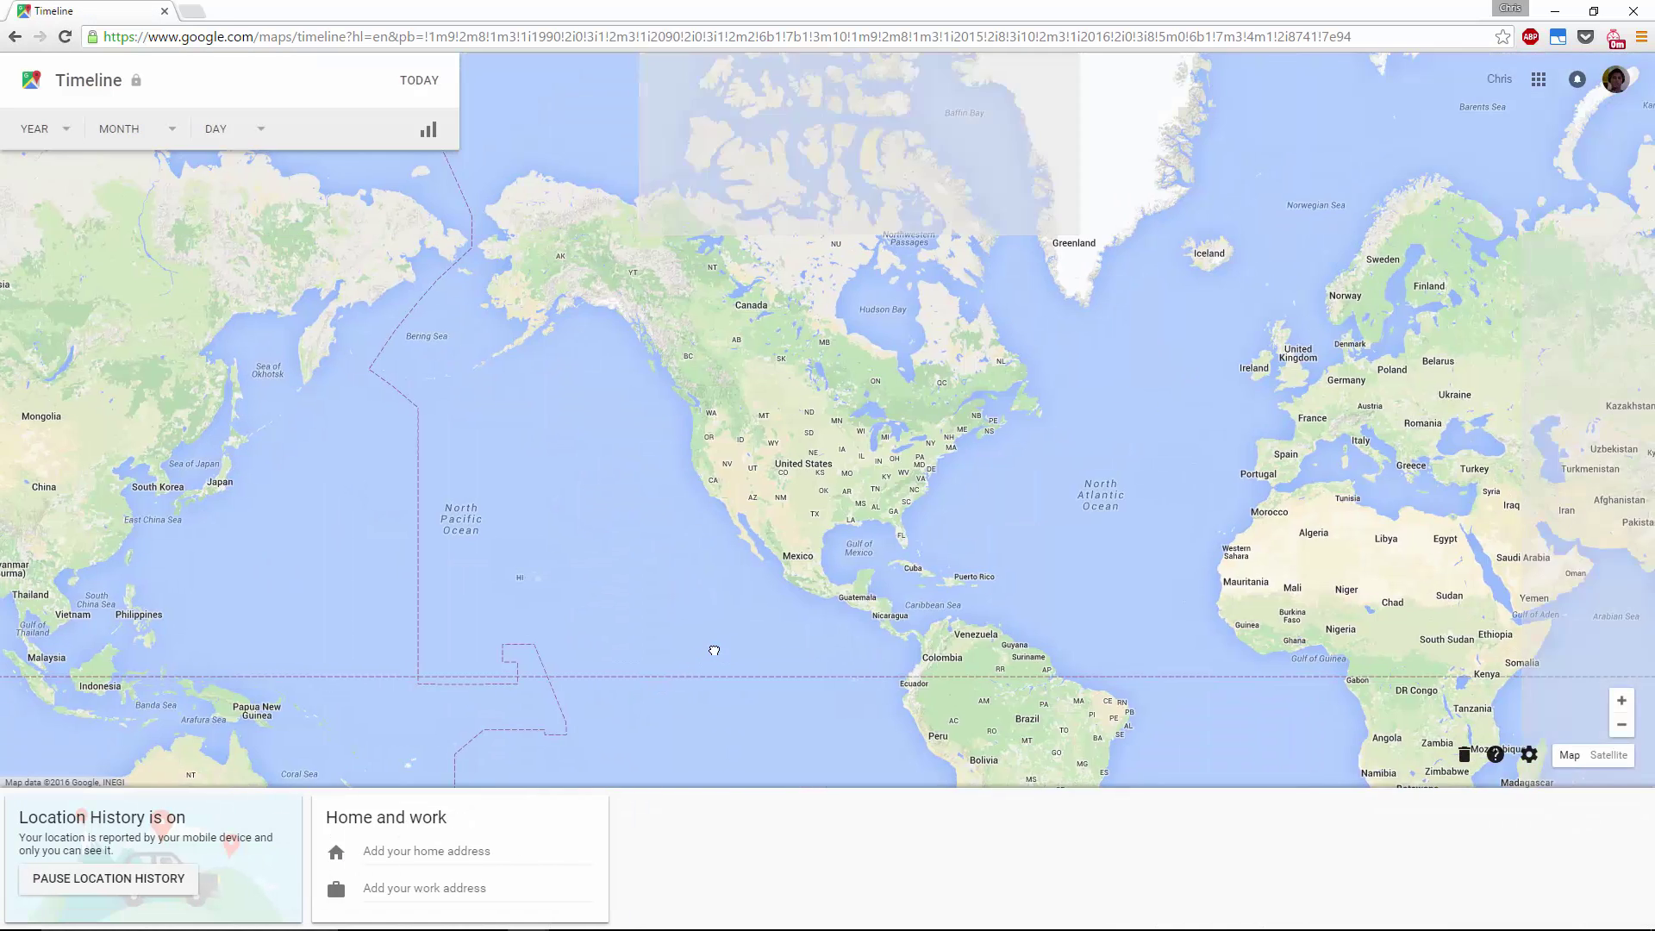
{"action": "scroll", "coordinate": [788, 558], "scroll_direction": "up", "scroll_amount": 5}
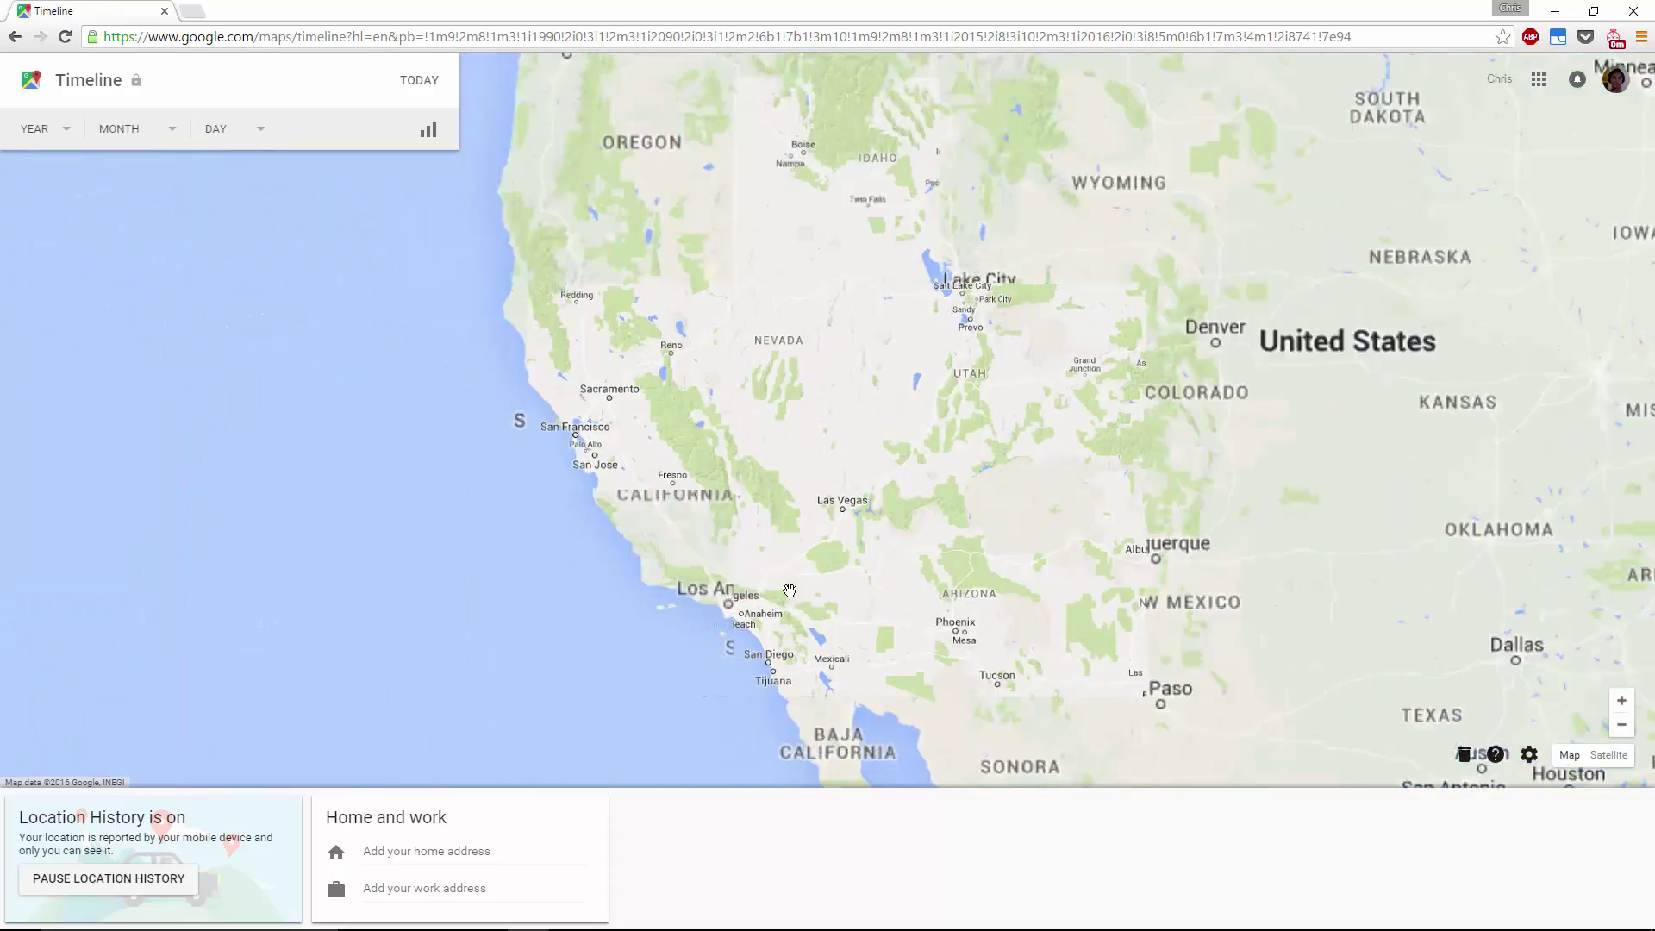
{"action": "scroll", "coordinate": [884, 744], "scroll_direction": "up", "scroll_amount": 1}
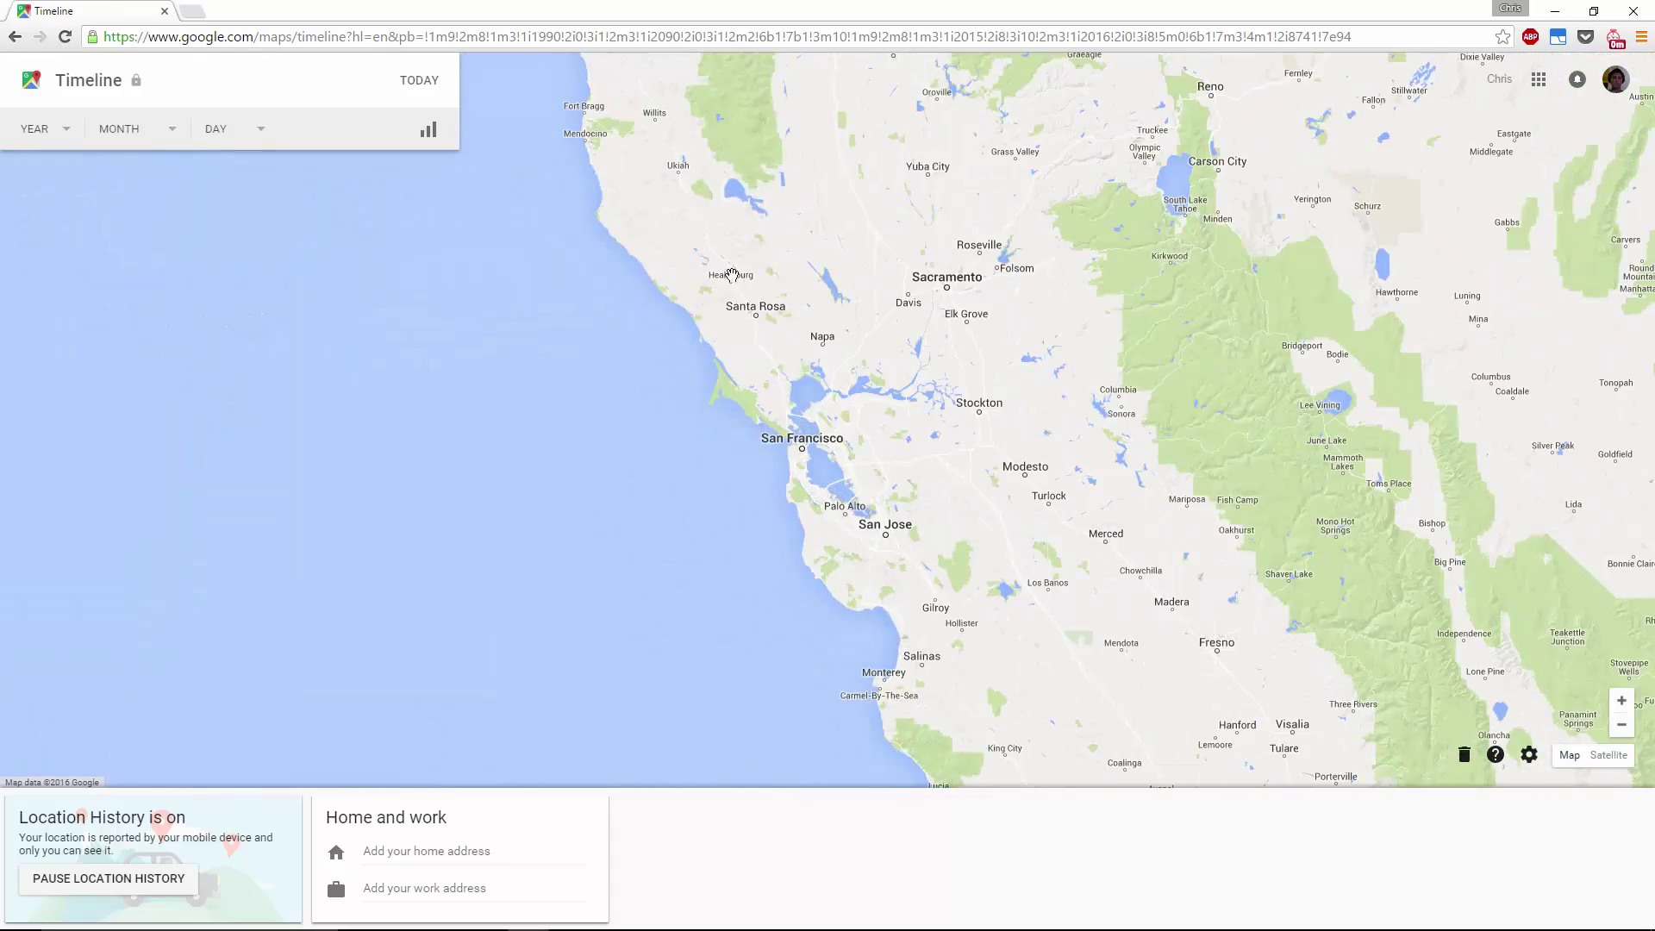
{"action": "left_click_drag", "start_coordinate": [901, 250], "coordinate": [790, 398]}
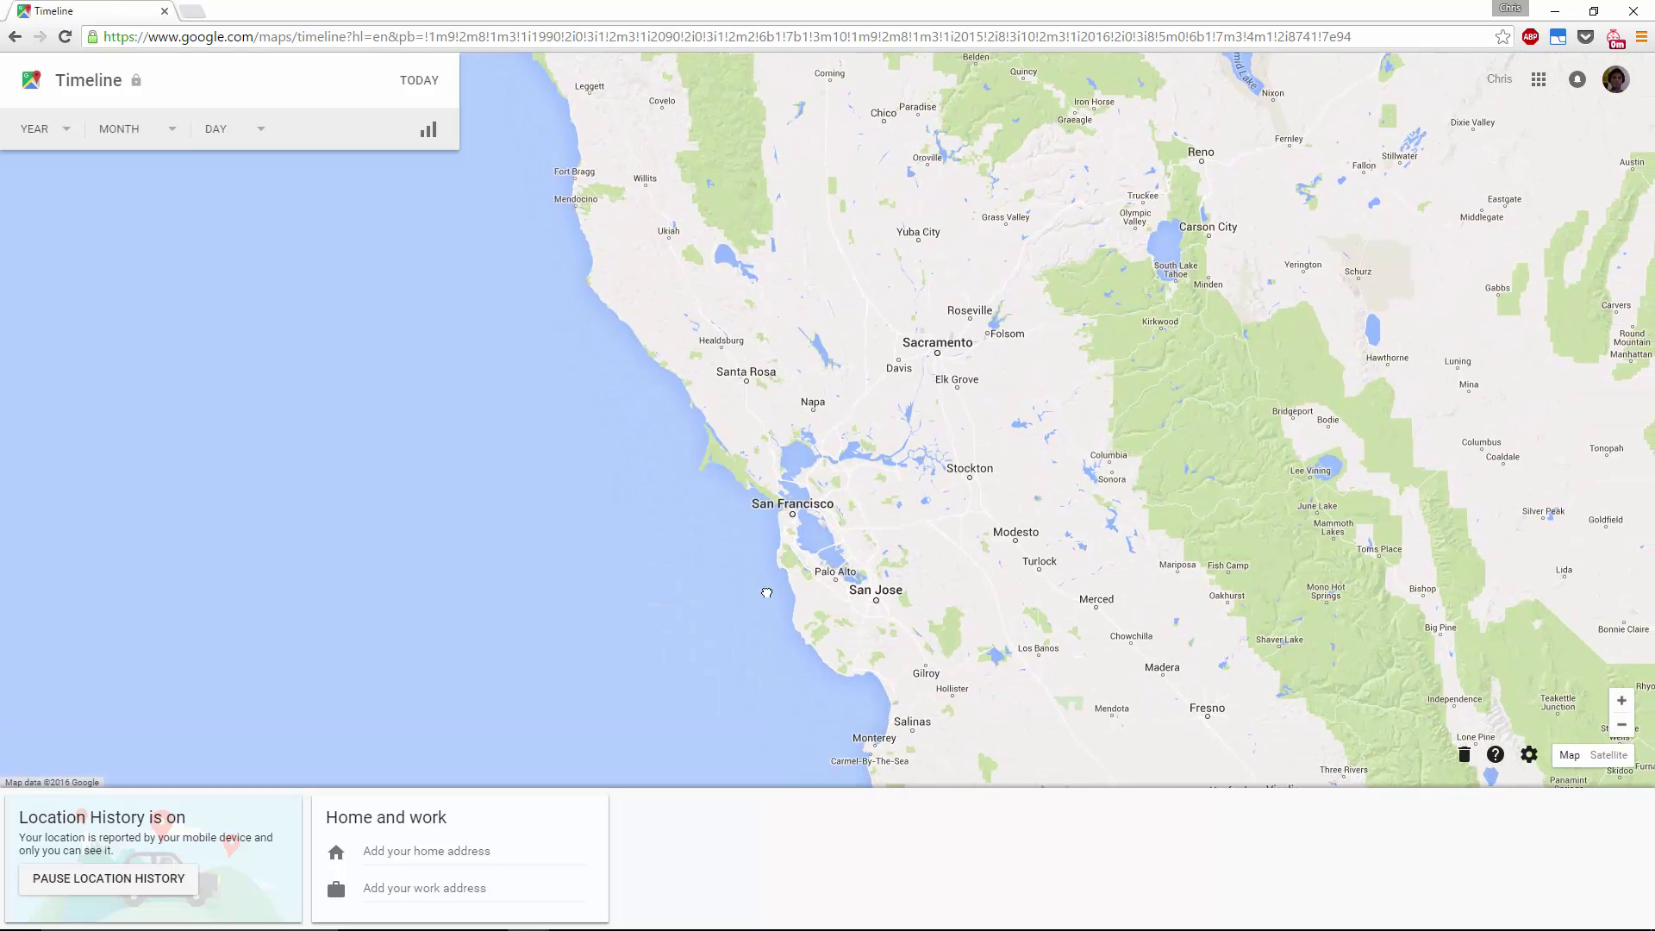
{"action": "left_click_drag", "start_coordinate": [798, 147], "coordinate": [806, 393]}
{"action": "left_click_drag", "start_coordinate": [801, 77], "coordinate": [817, 431]}
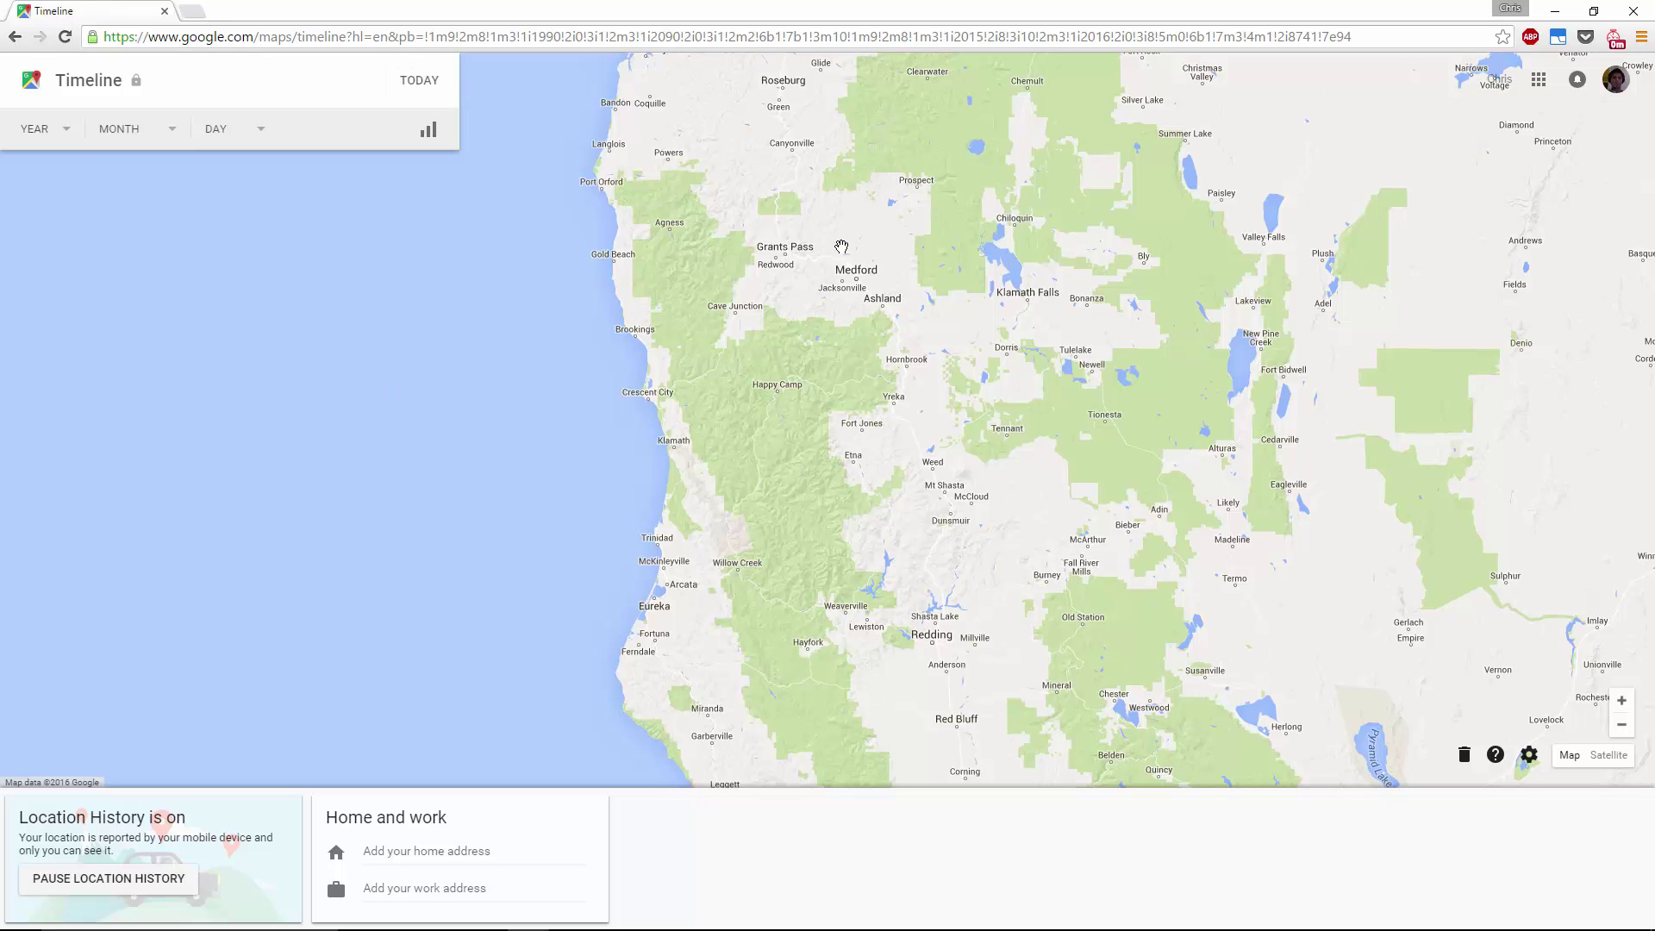
{"action": "left_click_drag", "start_coordinate": [819, 341], "coordinate": [887, 550]}
{"action": "scroll", "coordinate": [887, 550], "scroll_direction": "up", "scroll_amount": 1}
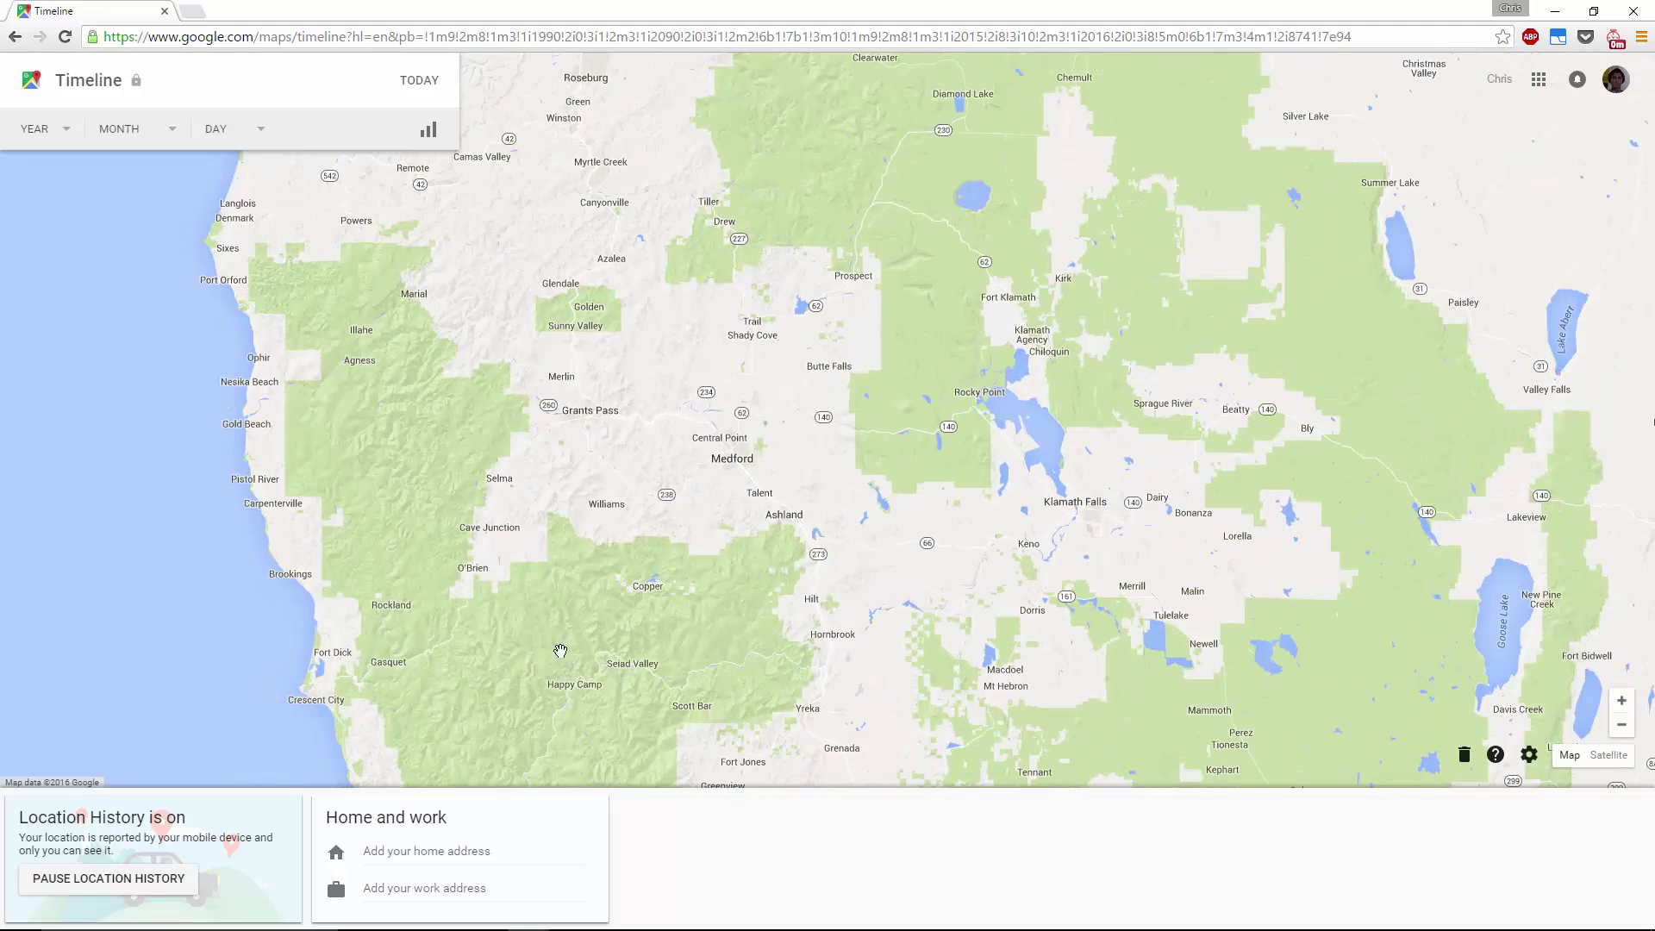
{"action": "left_click_drag", "start_coordinate": [773, 412], "coordinate": [773, 662]}
{"action": "left_click_drag", "start_coordinate": [783, 344], "coordinate": [817, 591]}
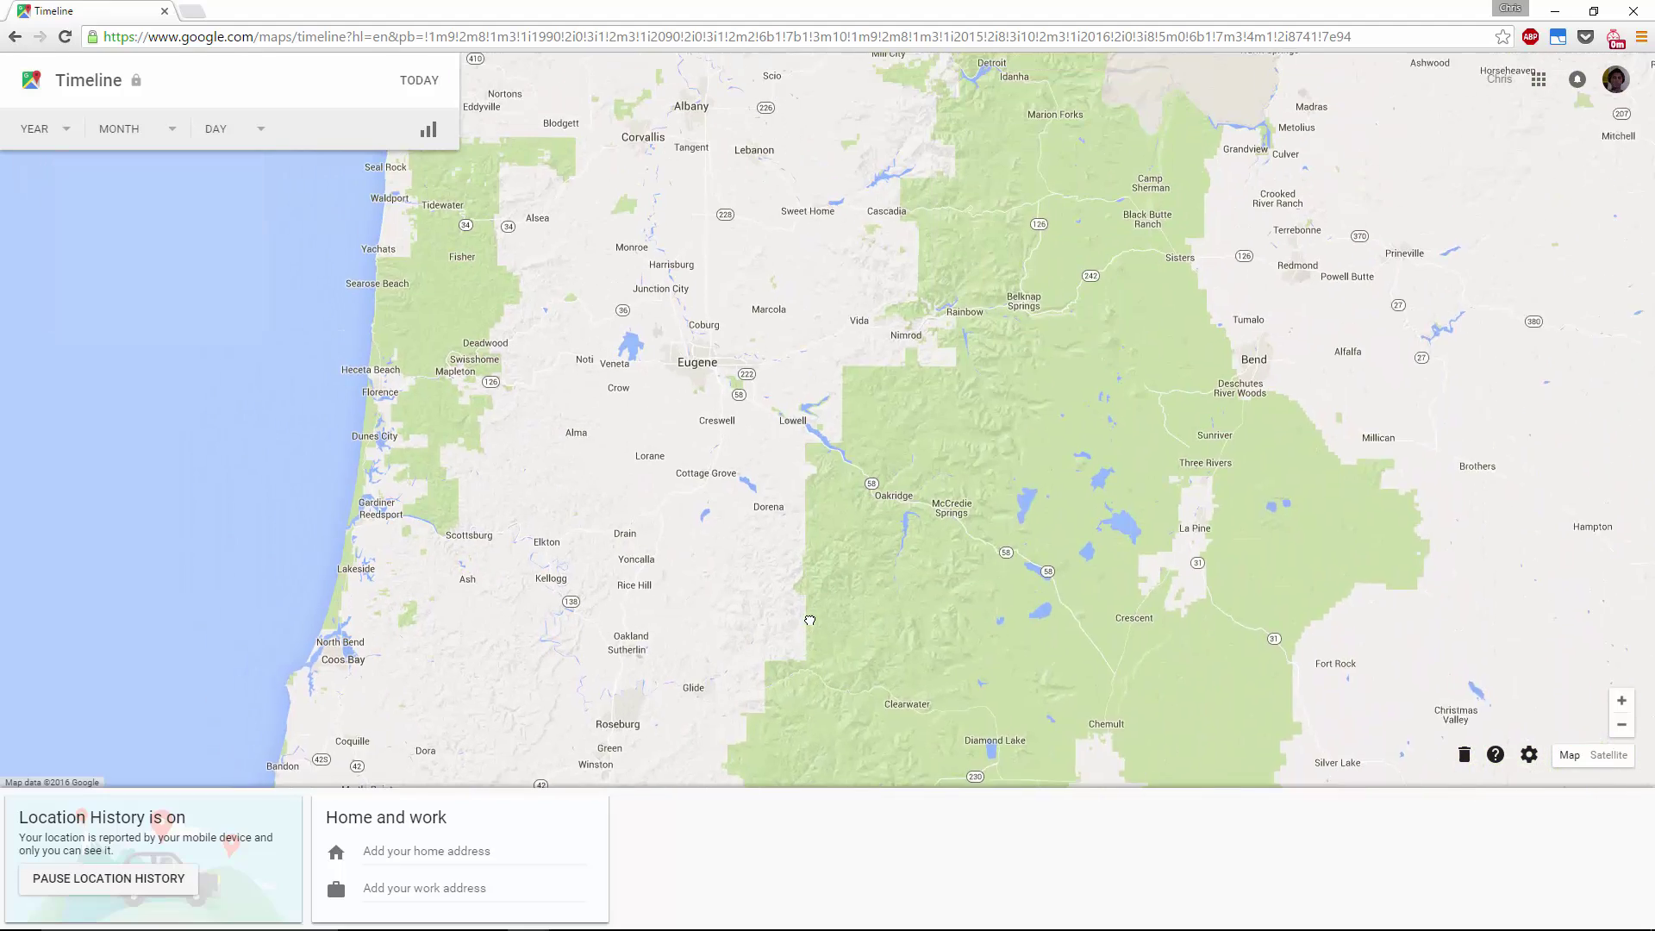
{"action": "left_click_drag", "start_coordinate": [880, 181], "coordinate": [1112, 690]}
{"action": "left_click_drag", "start_coordinate": [1121, 431], "coordinate": [879, 466]}
{"action": "left_click_drag", "start_coordinate": [966, 397], "coordinate": [982, 636]}
{"action": "scroll", "coordinate": [972, 511], "scroll_direction": "up", "scroll_amount": 1}
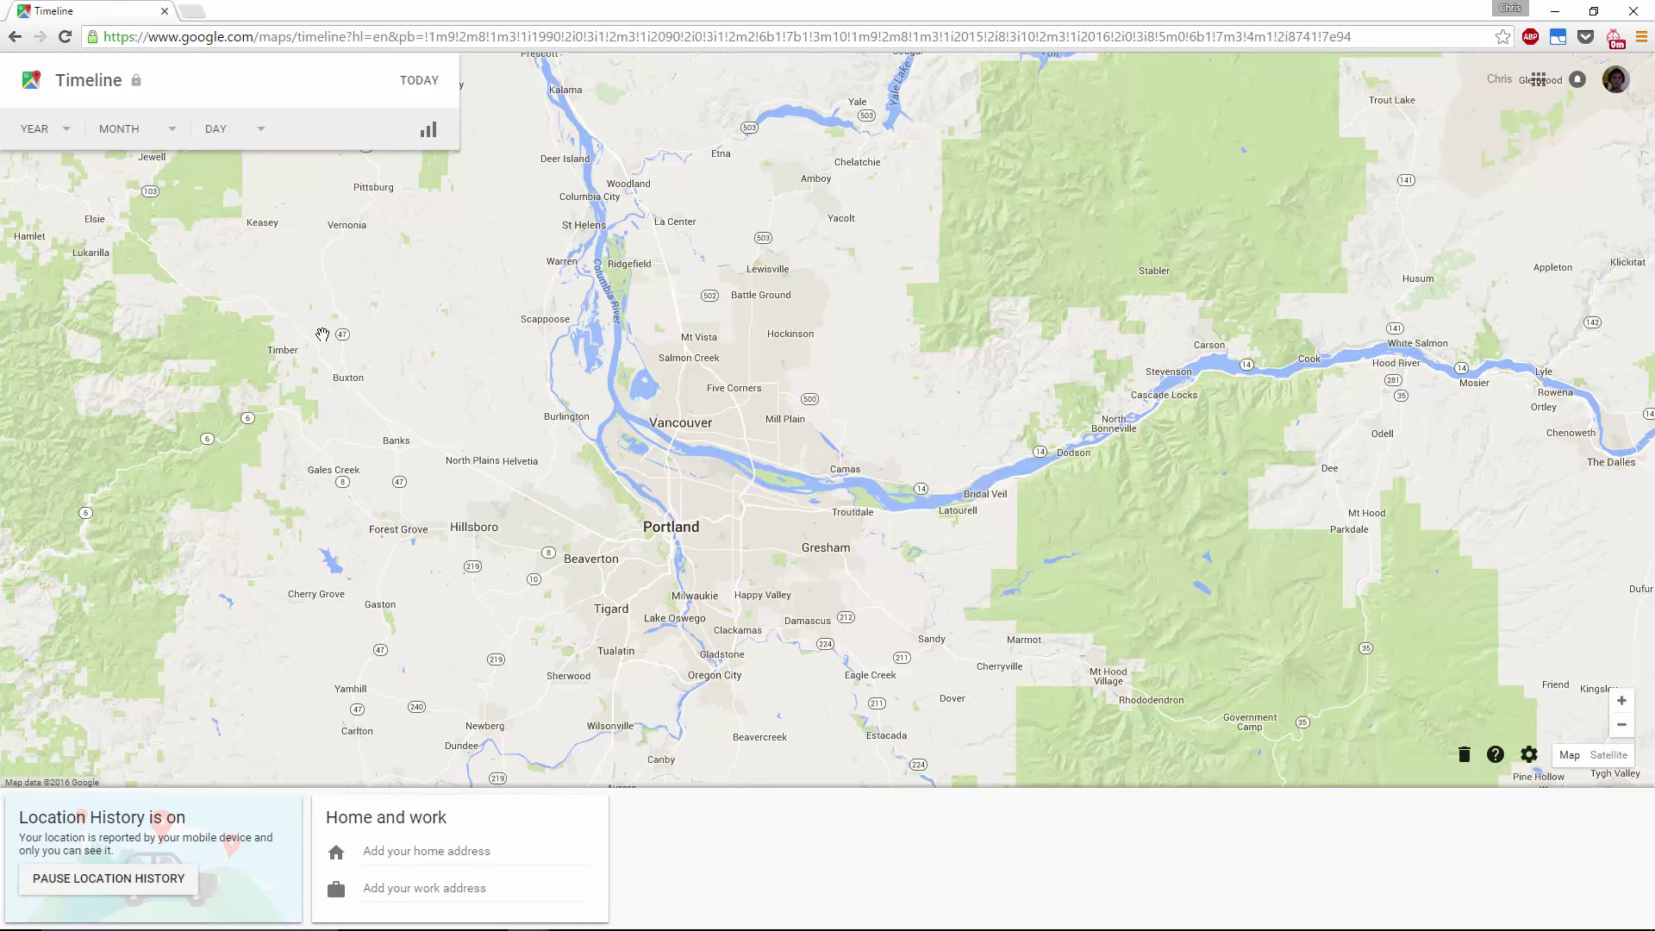
Step: Cancel pausing Location History, then zoom the map in close on NE Portland and Vancouver
{"action": "left_click", "coordinate": [189, 888]}
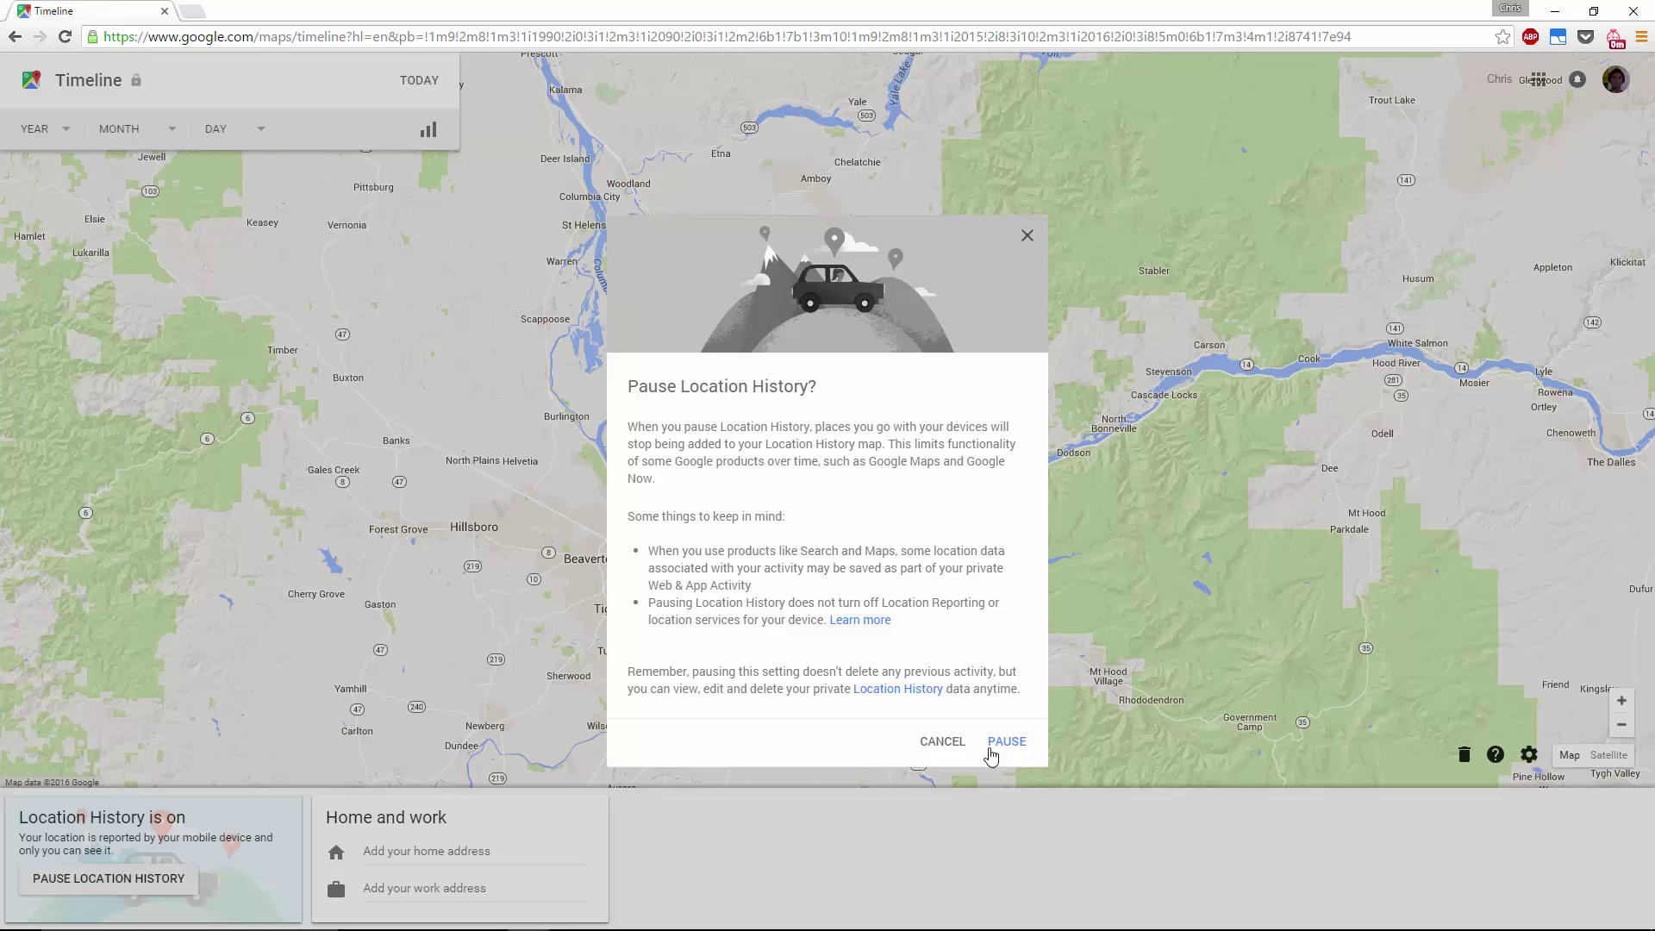
{"action": "left_click", "coordinate": [937, 755]}
{"action": "left_click_drag", "start_coordinate": [591, 681], "coordinate": [702, 438]}
{"action": "scroll", "coordinate": [1054, 368], "scroll_direction": "up", "scroll_amount": 1}
{"action": "left_click_drag", "start_coordinate": [1054, 368], "coordinate": [935, 571]}
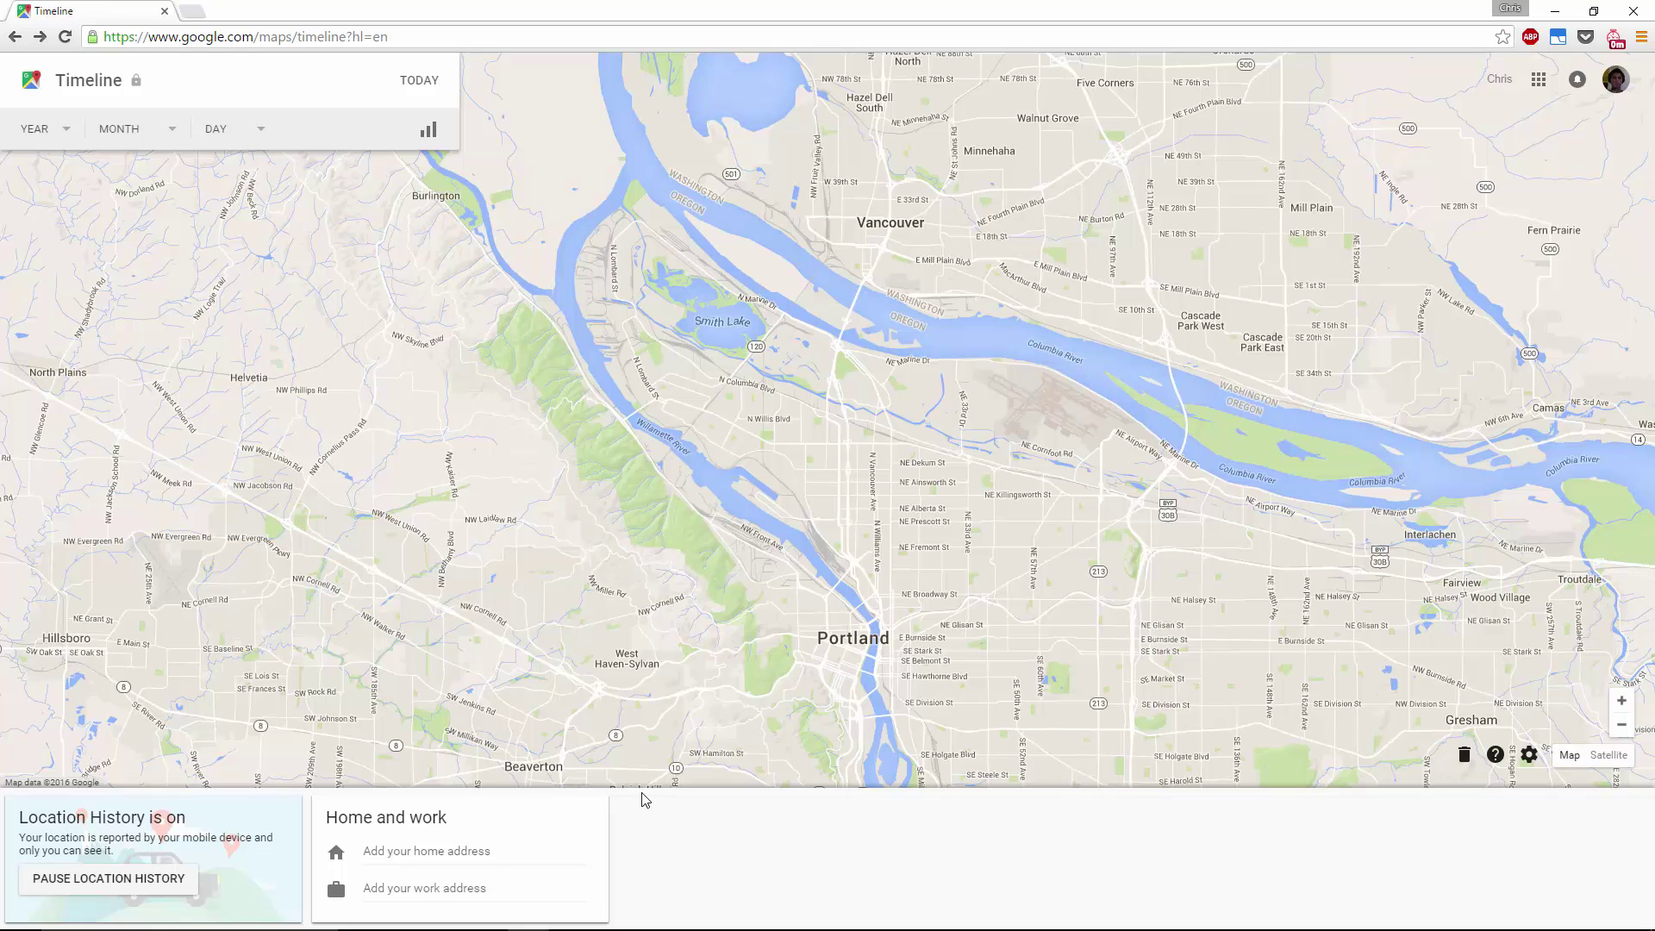
Step: Open the privacy page, view the paused device information activity, then go back
{"action": "left_click", "coordinate": [215, 868]}
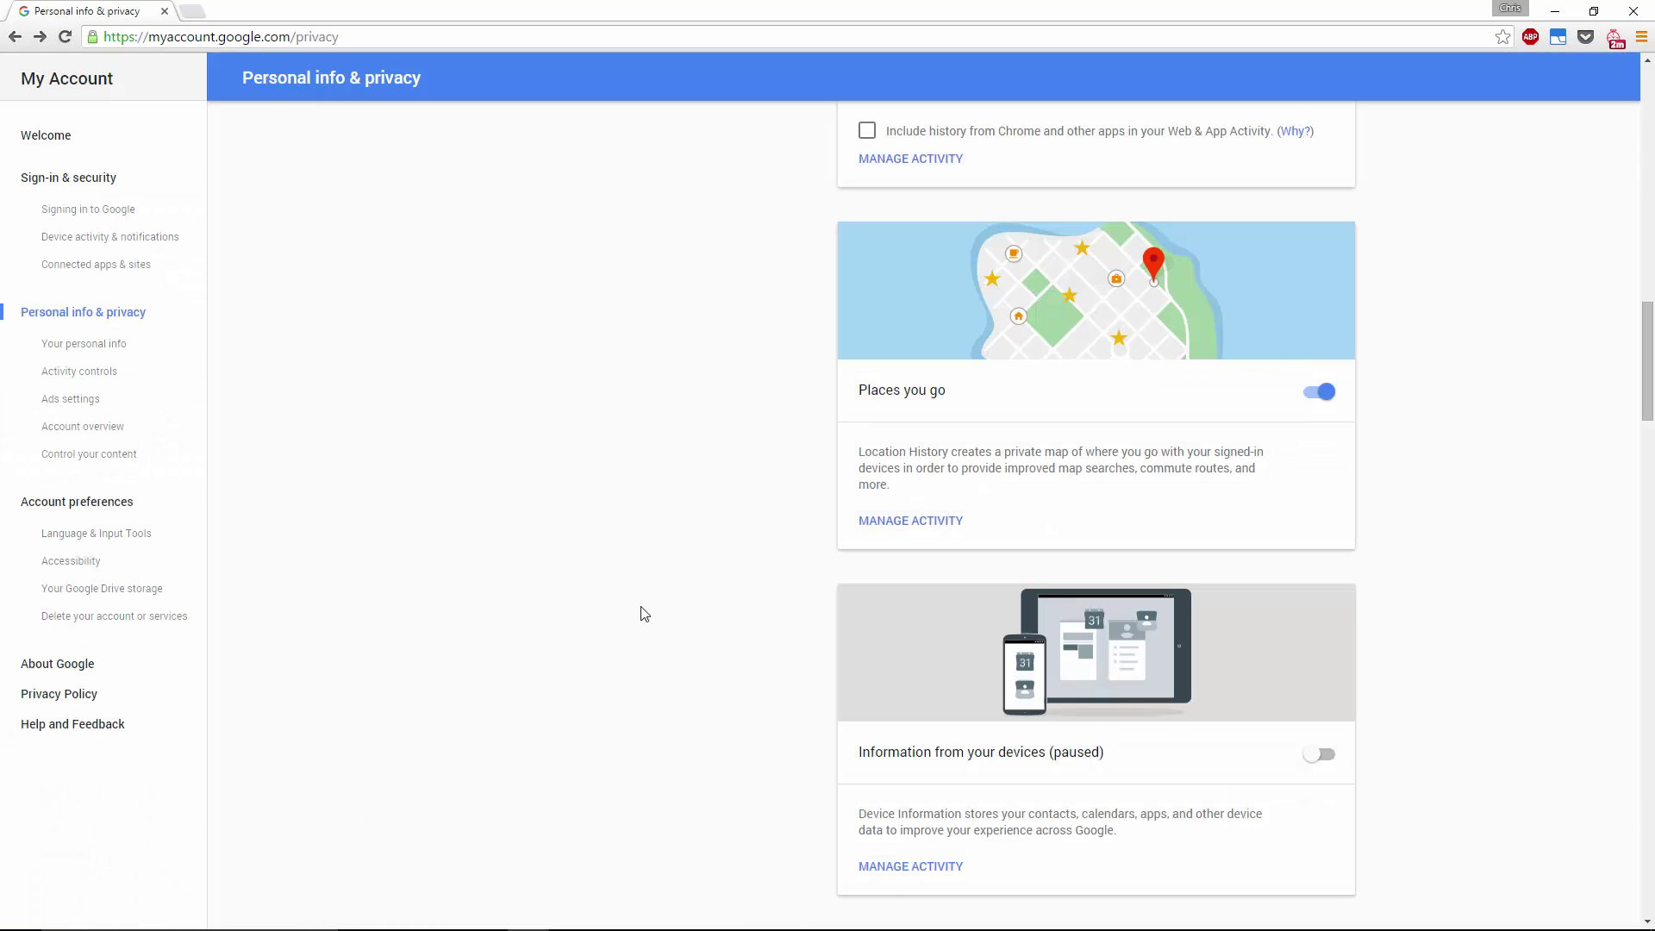
{"action": "scroll", "coordinate": [1059, 500], "scroll_direction": "down", "scroll_amount": 2}
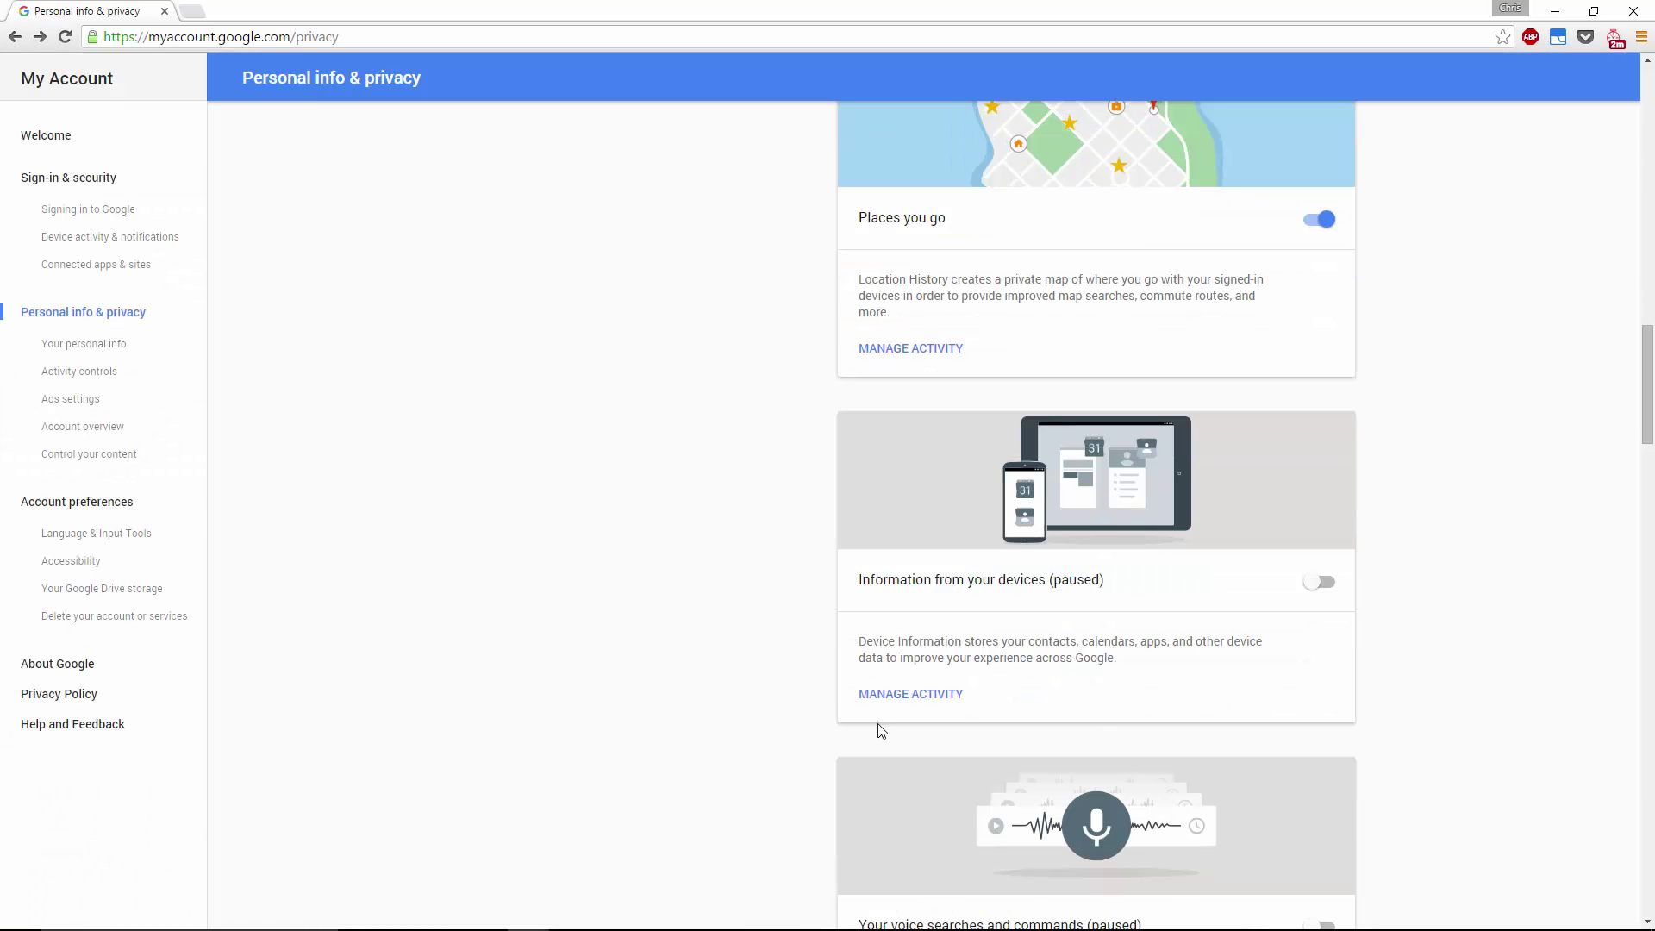
{"action": "left_click", "coordinate": [908, 695]}
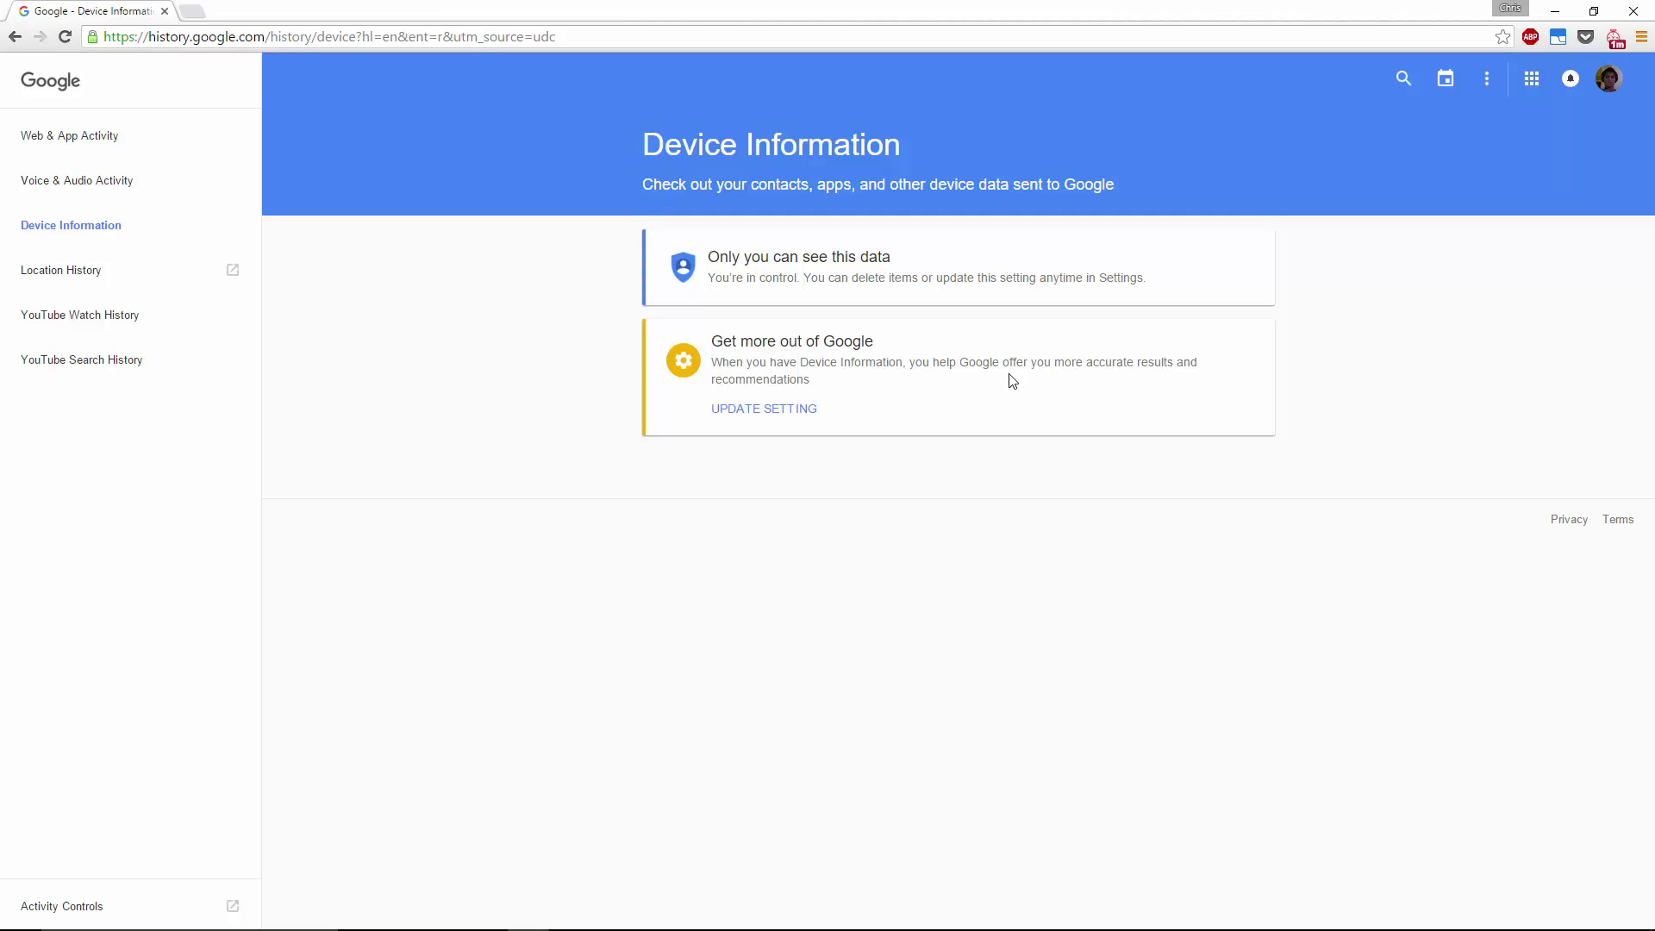
{"action": "key", "text": "alt+Left"}
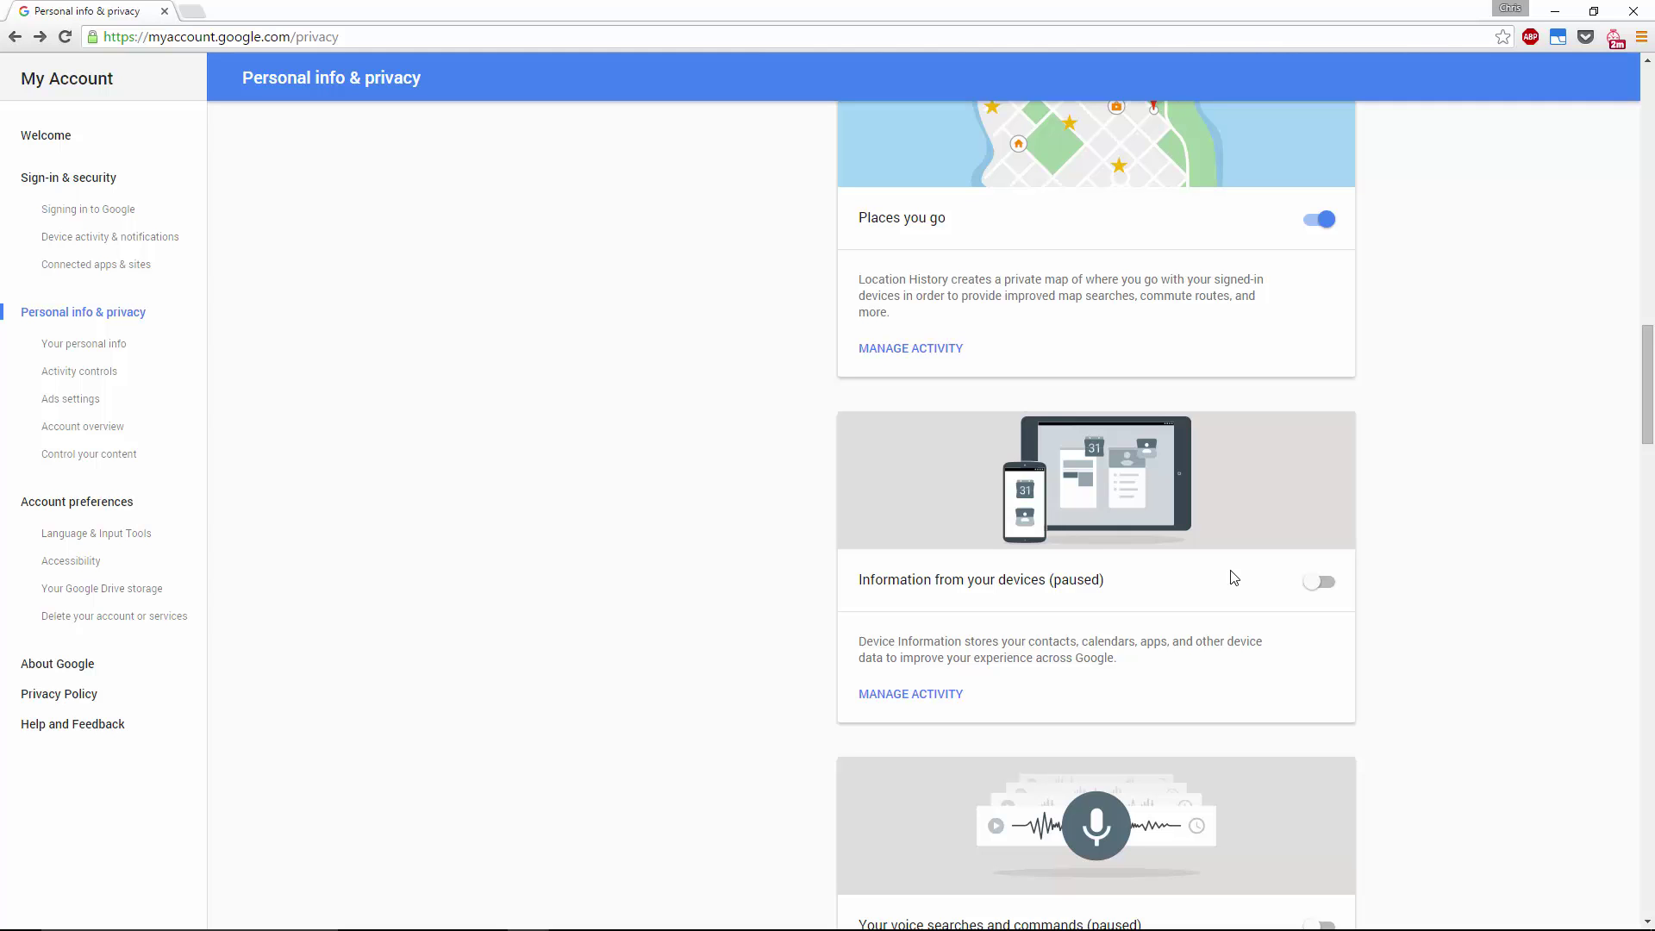
{"action": "scroll", "coordinate": [1207, 561], "scroll_direction": "down", "scroll_amount": 10}
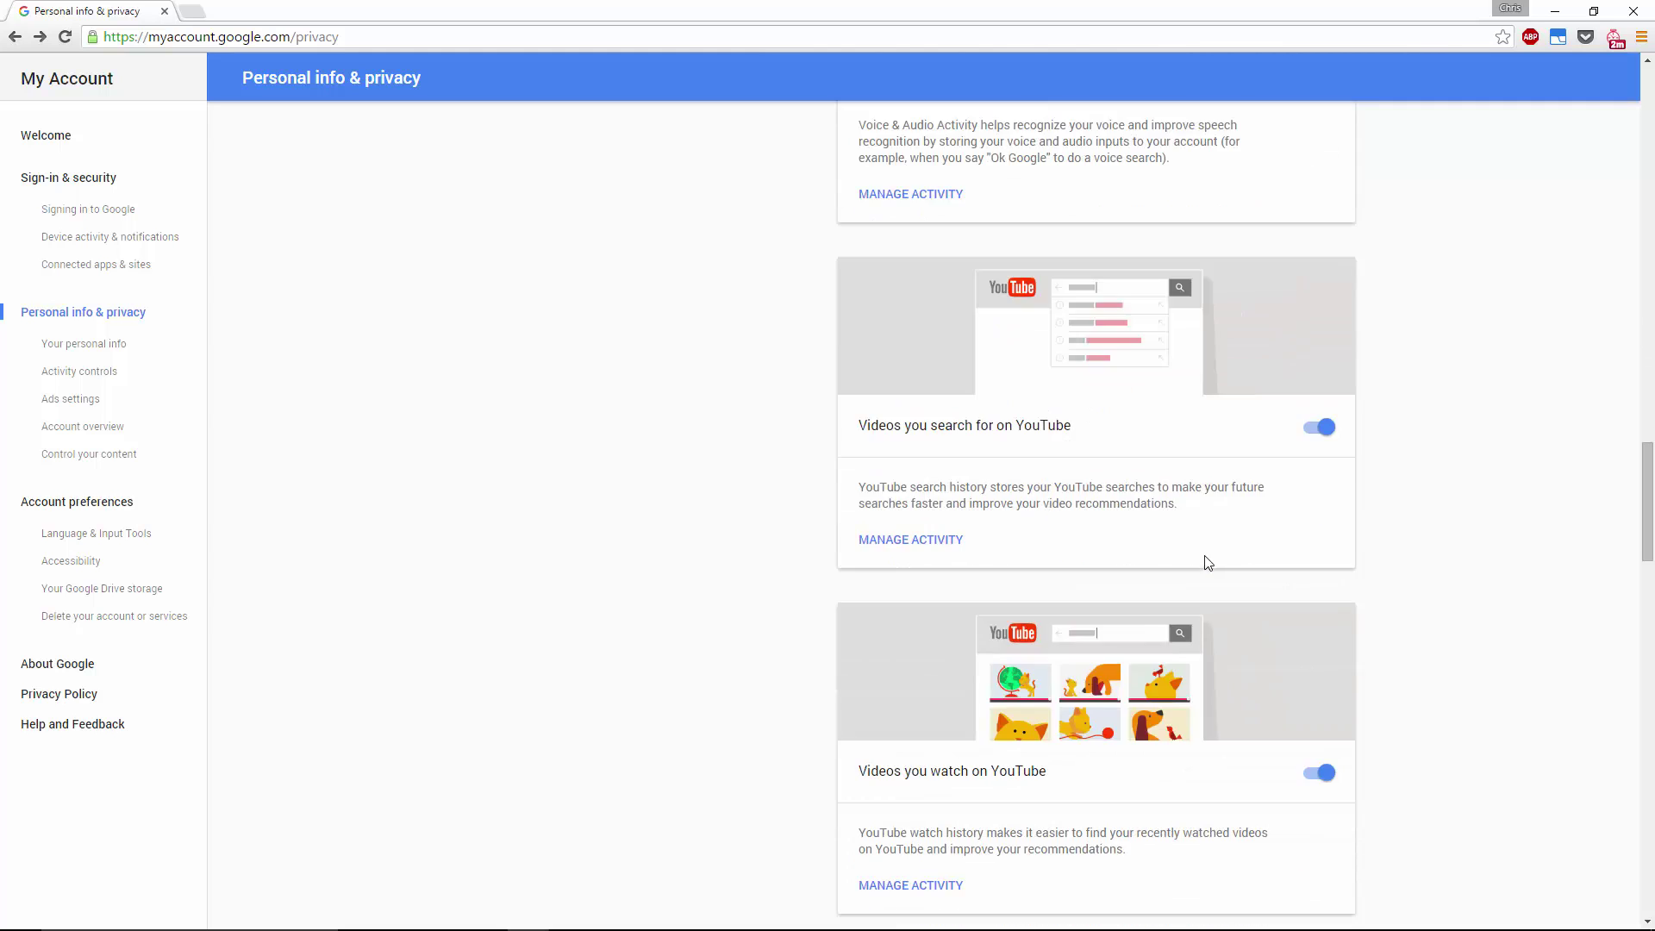
{"action": "scroll", "coordinate": [1204, 556], "scroll_direction": "up", "scroll_amount": 5}
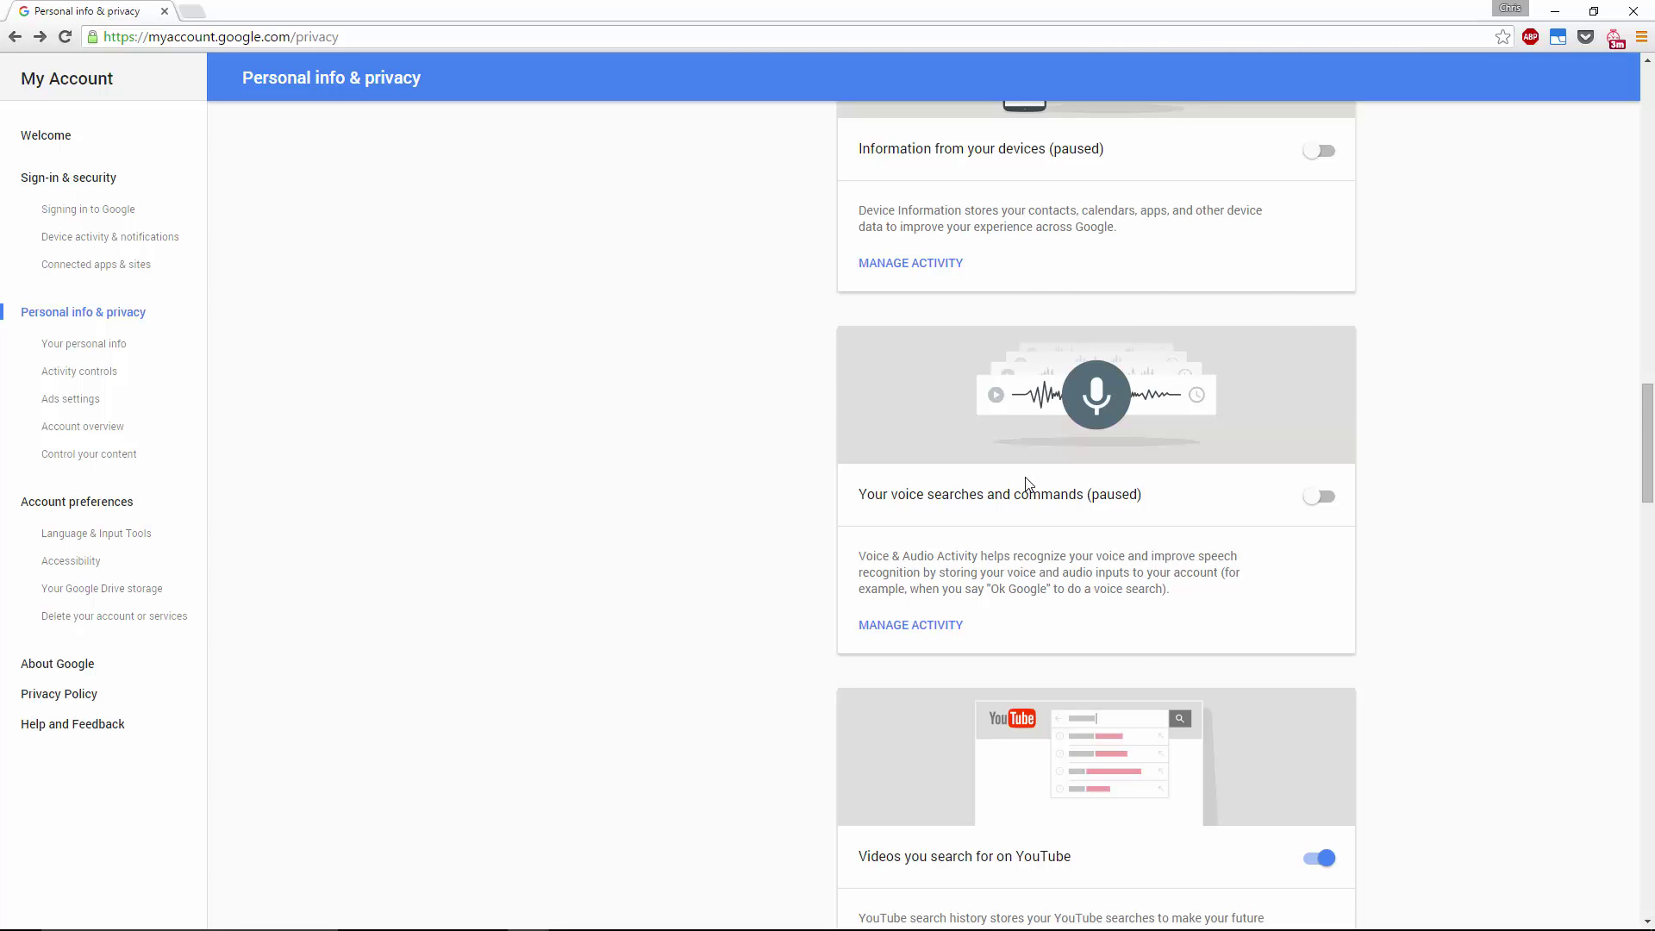
{"action": "scroll", "coordinate": [1142, 645], "scroll_direction": "down", "scroll_amount": 3}
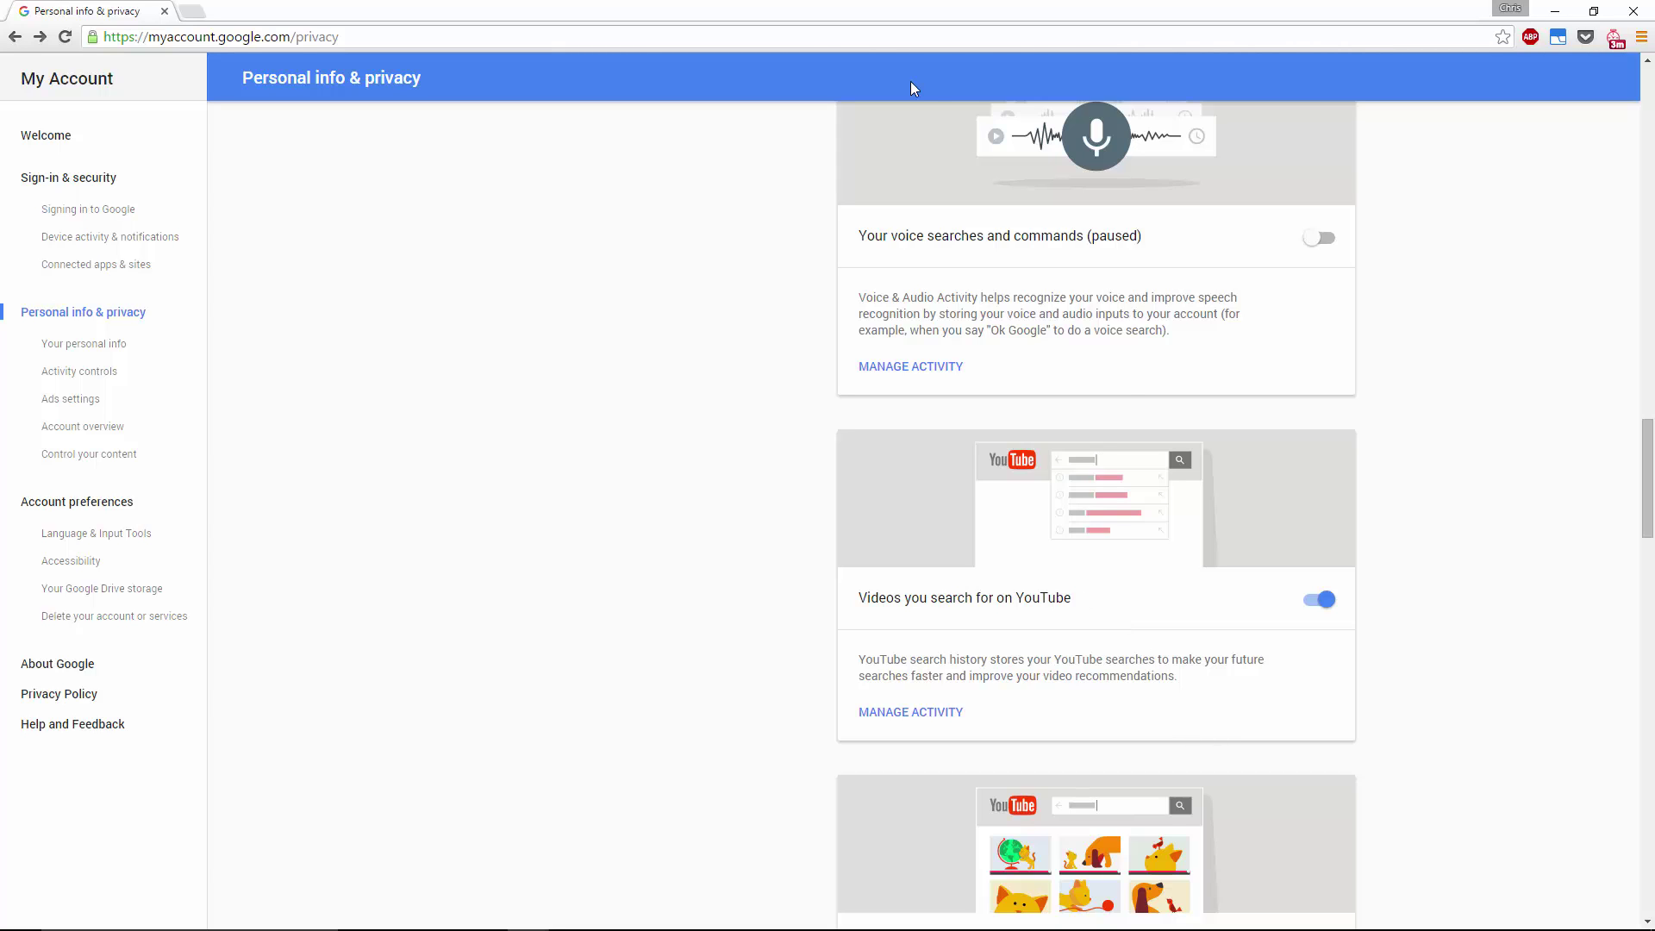
{"action": "scroll", "coordinate": [1107, 362], "scroll_direction": "up", "scroll_amount": 3}
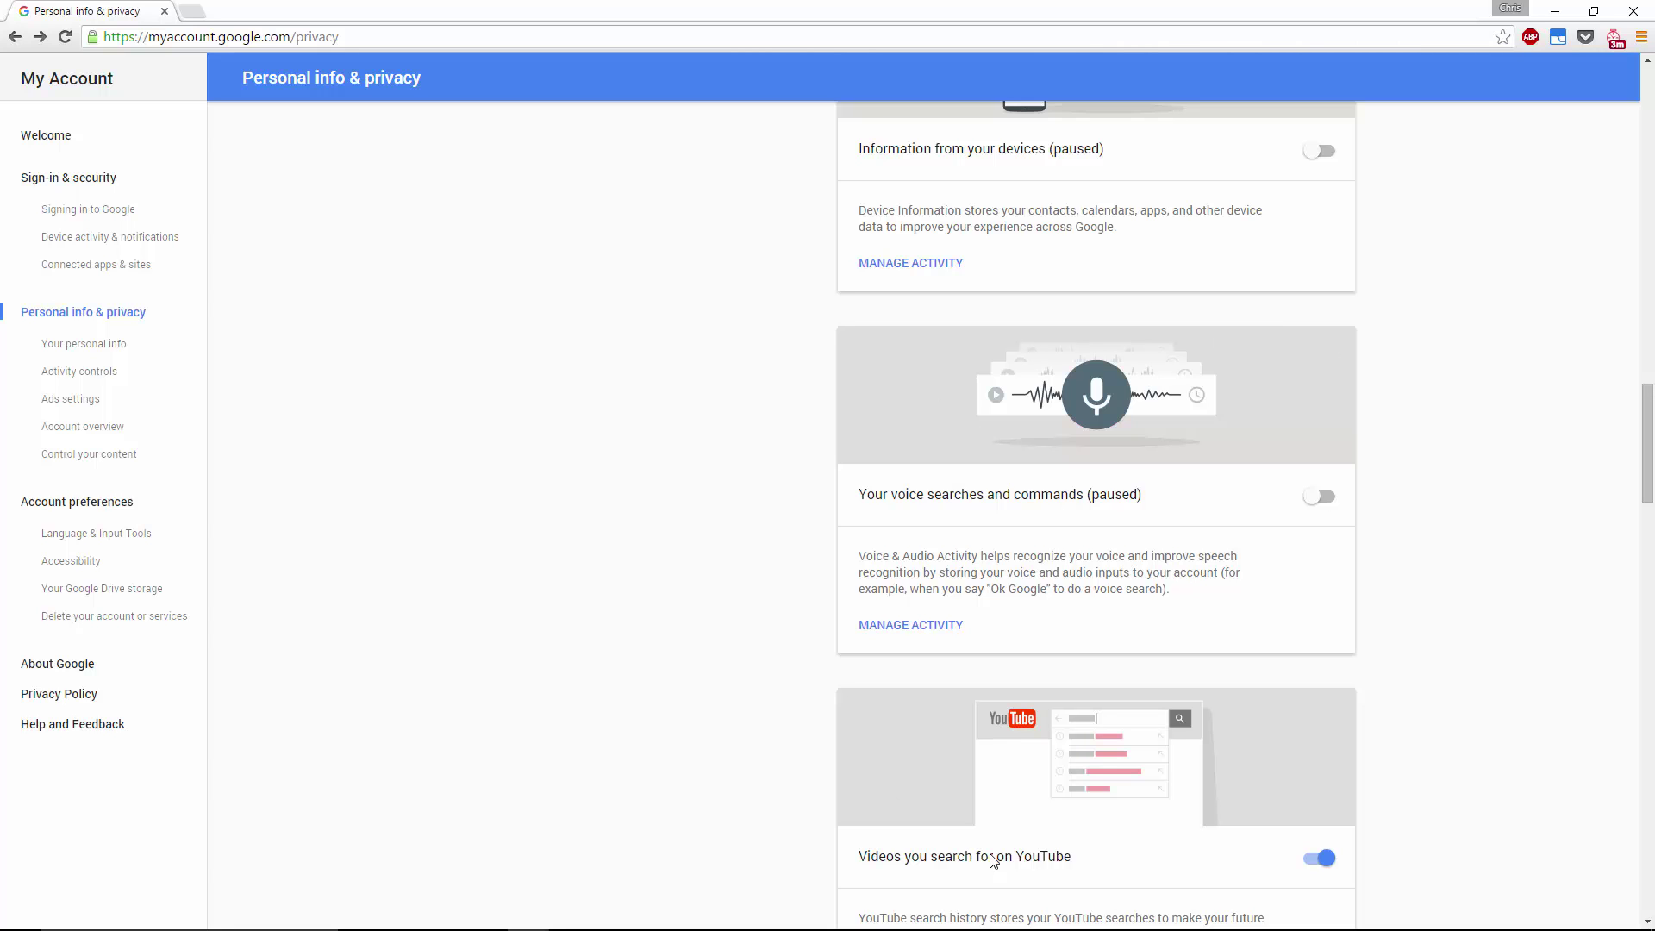
{"action": "scroll", "coordinate": [1163, 694], "scroll_direction": "down", "scroll_amount": 5}
{"action": "scroll", "coordinate": [1431, 676], "scroll_direction": "down", "scroll_amount": 3}
{"action": "scroll", "coordinate": [1120, 772], "scroll_direction": "up", "scroll_amount": 4}
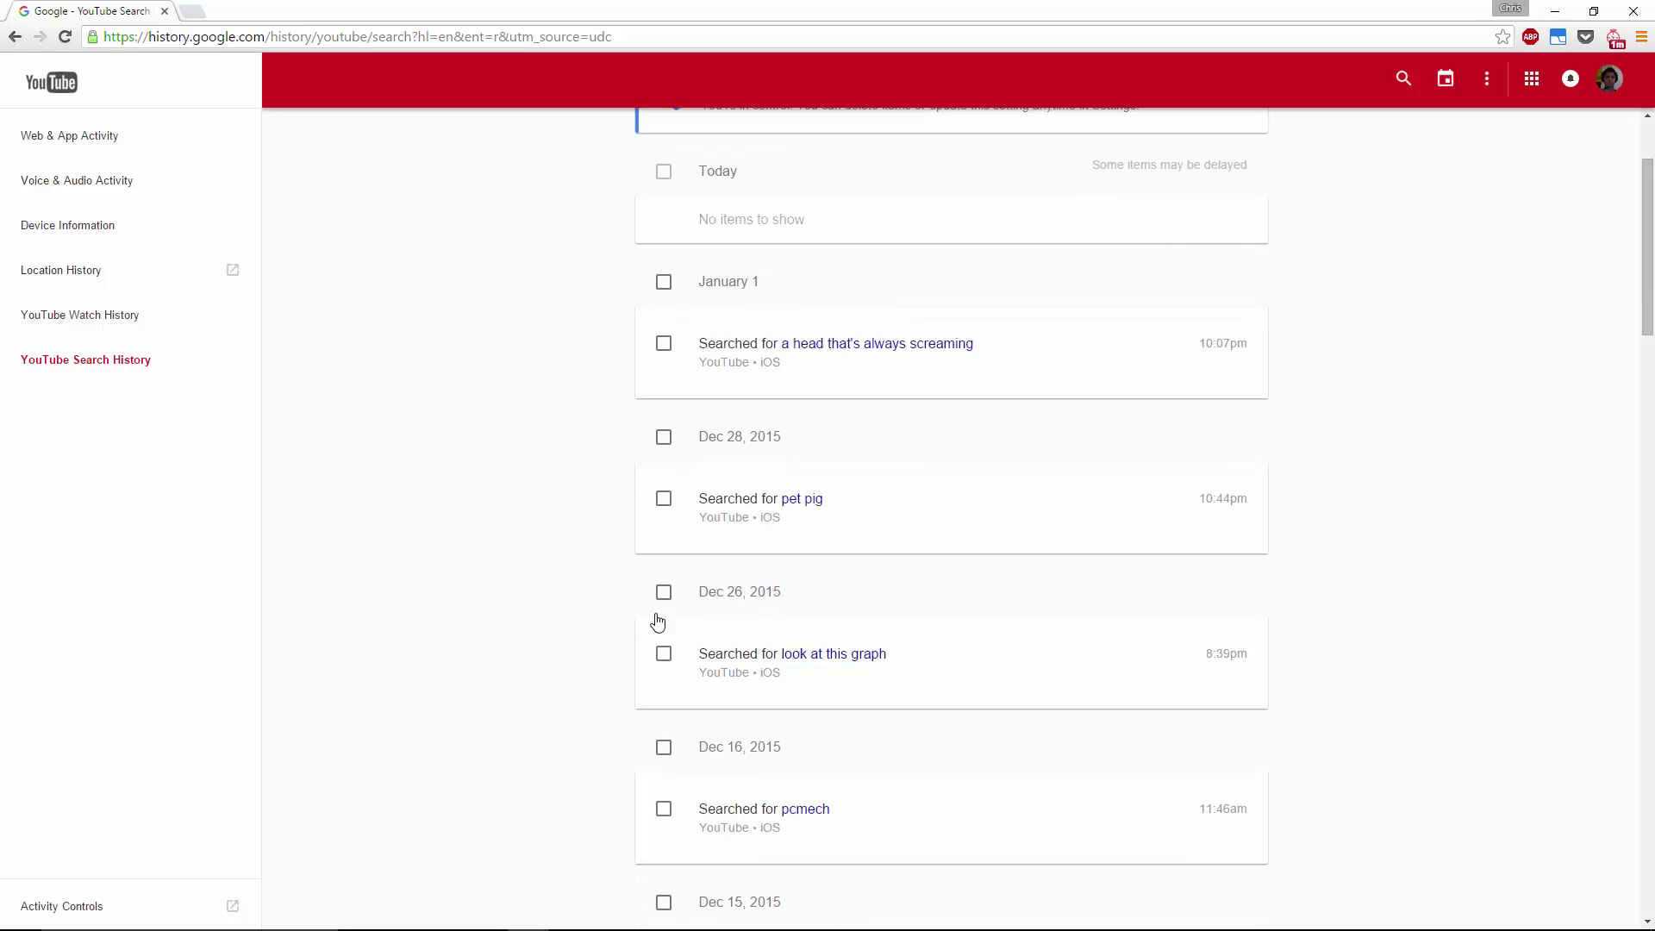
{"action": "key", "text": "alt+Left"}
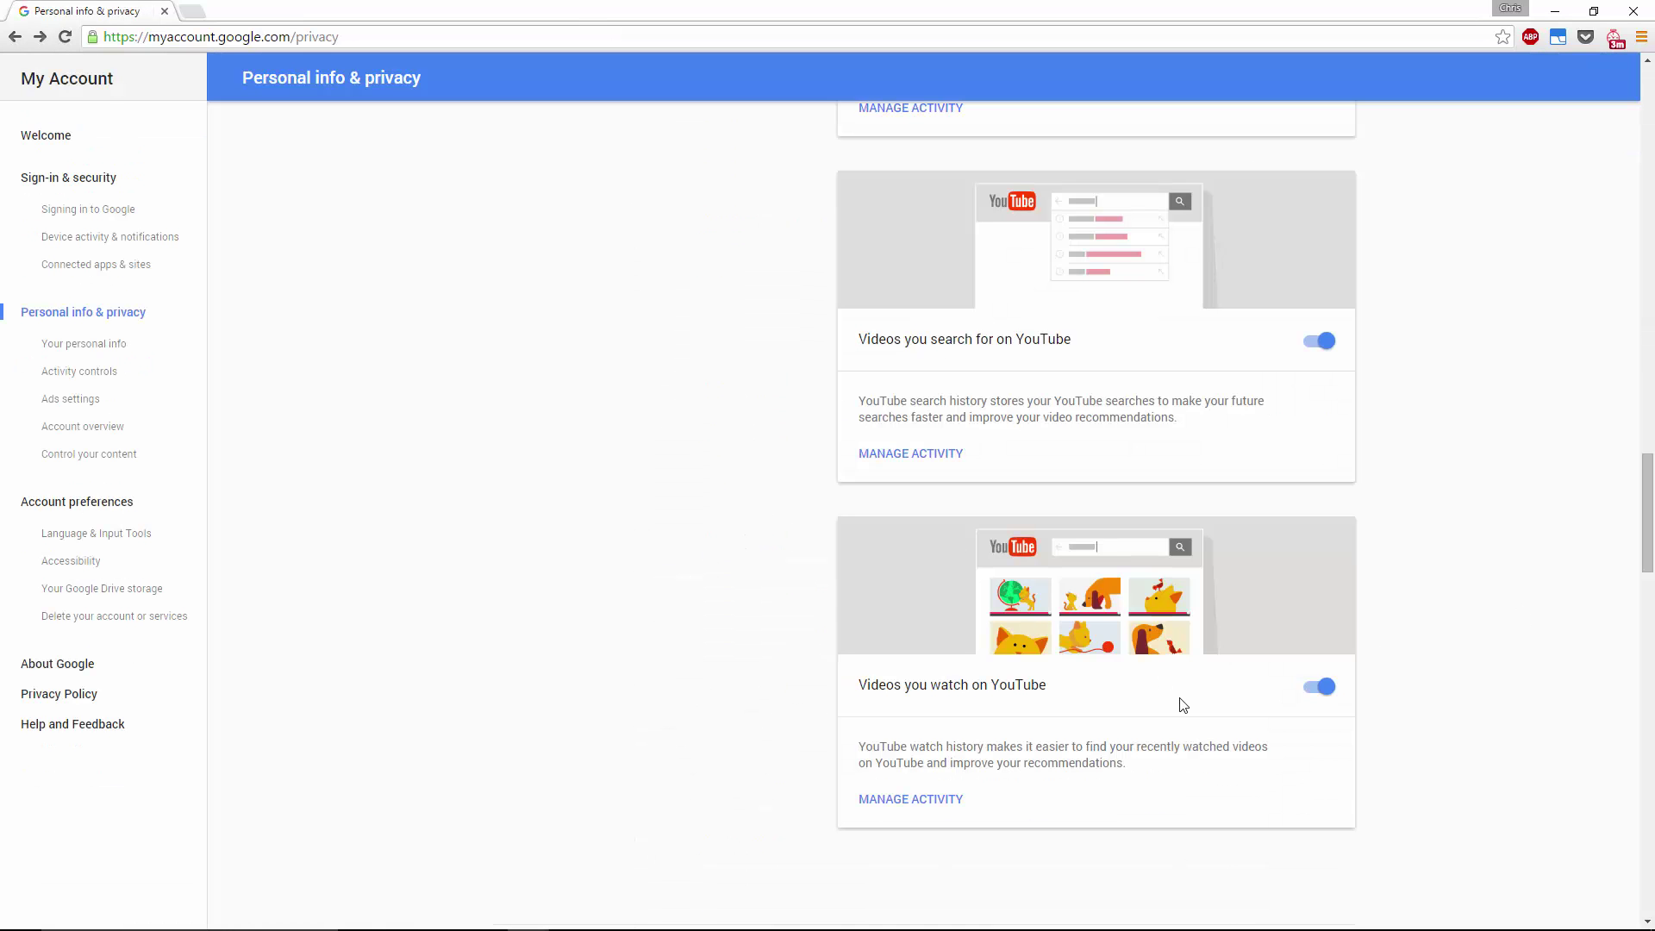
{"action": "scroll", "coordinate": [1216, 700], "scroll_direction": "up", "scroll_amount": 3}
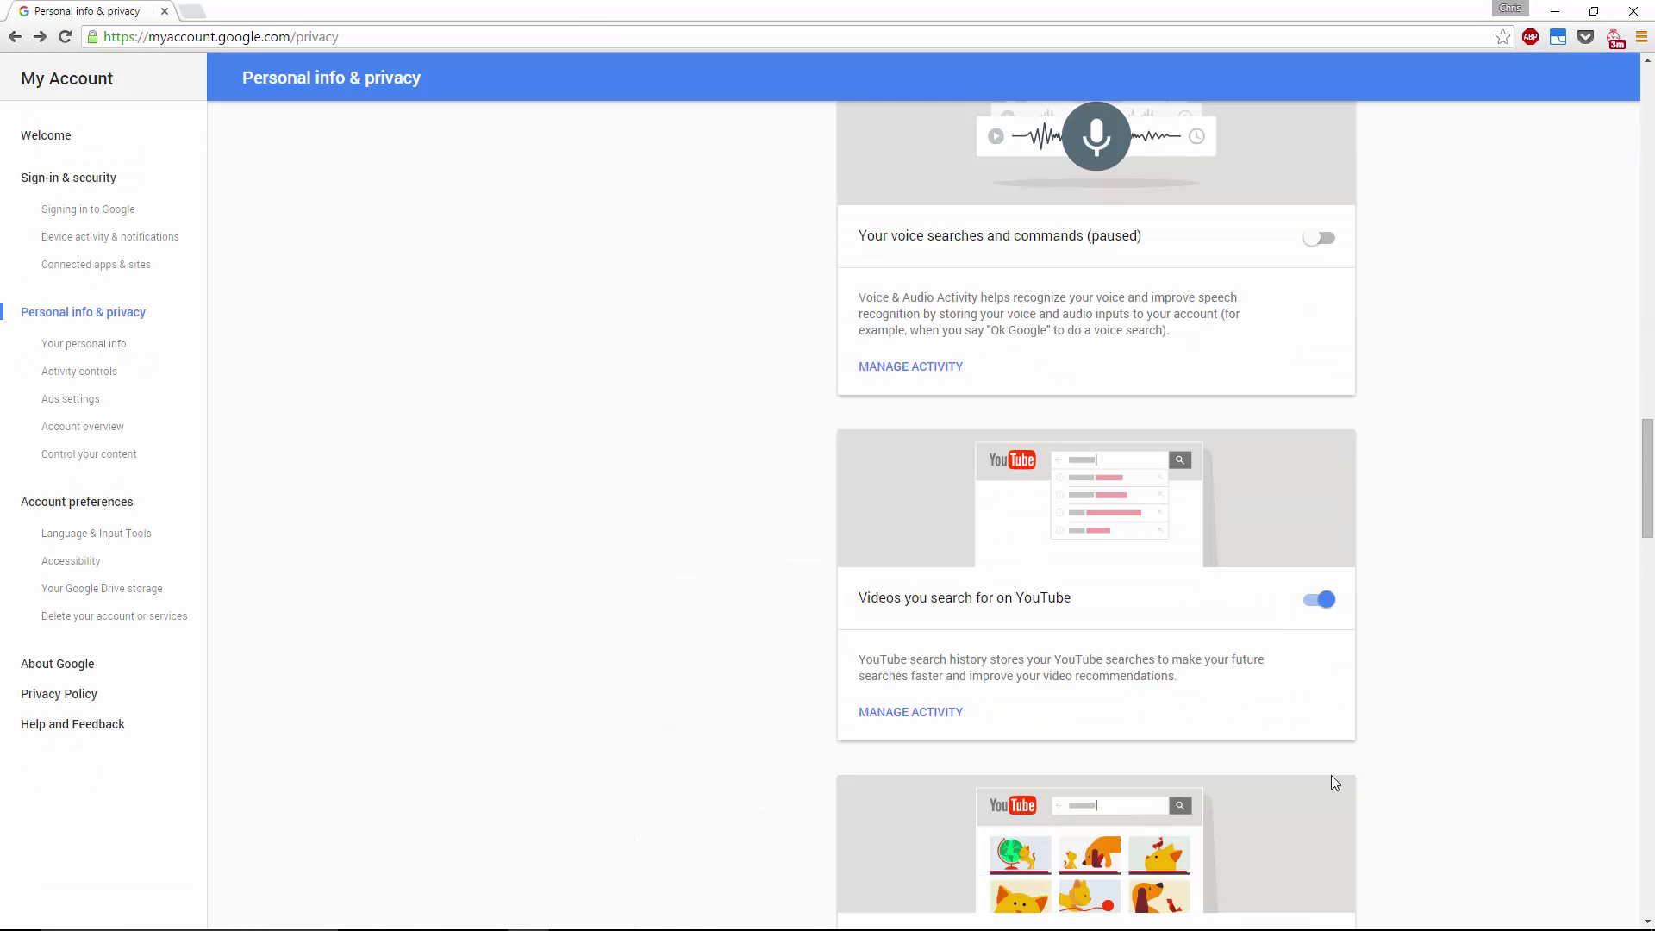
{"action": "scroll", "coordinate": [1465, 750], "scroll_direction": "down", "scroll_amount": 5}
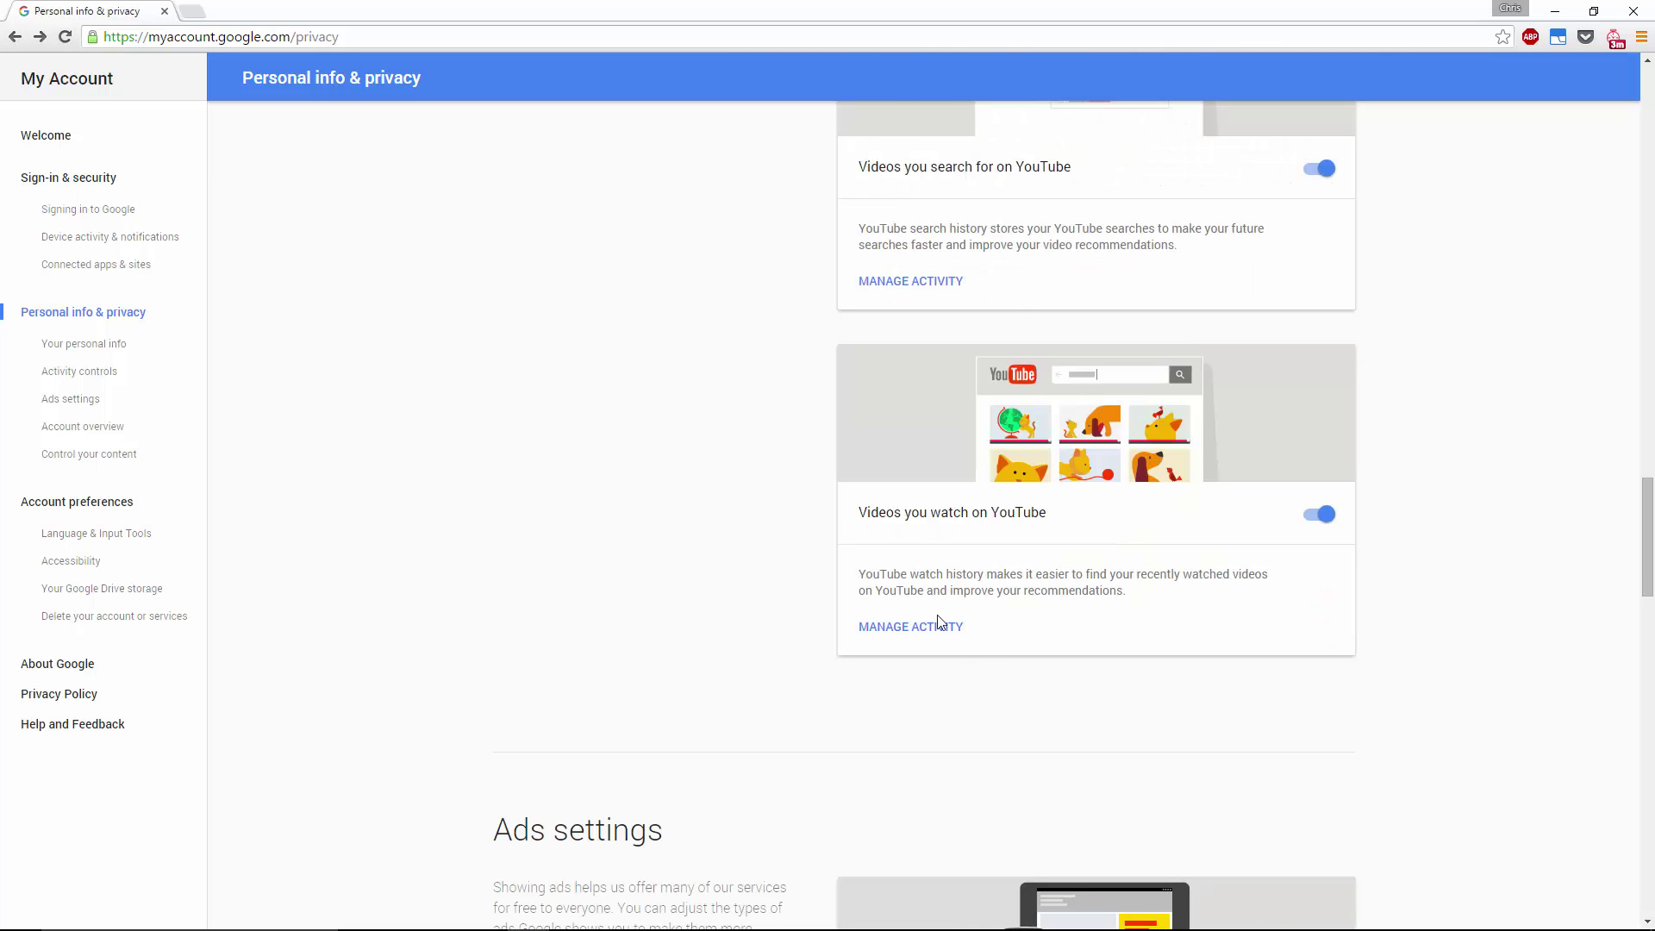
{"action": "scroll", "coordinate": [1156, 683], "scroll_direction": "up", "scroll_amount": 10}
{"action": "scroll", "coordinate": [1467, 531], "scroll_direction": "down", "scroll_amount": 19}
{"action": "scroll", "coordinate": [1416, 597], "scroll_direction": "up", "scroll_amount": 1}
{"action": "scroll", "coordinate": [1417, 596], "scroll_direction": "up", "scroll_amount": 2}
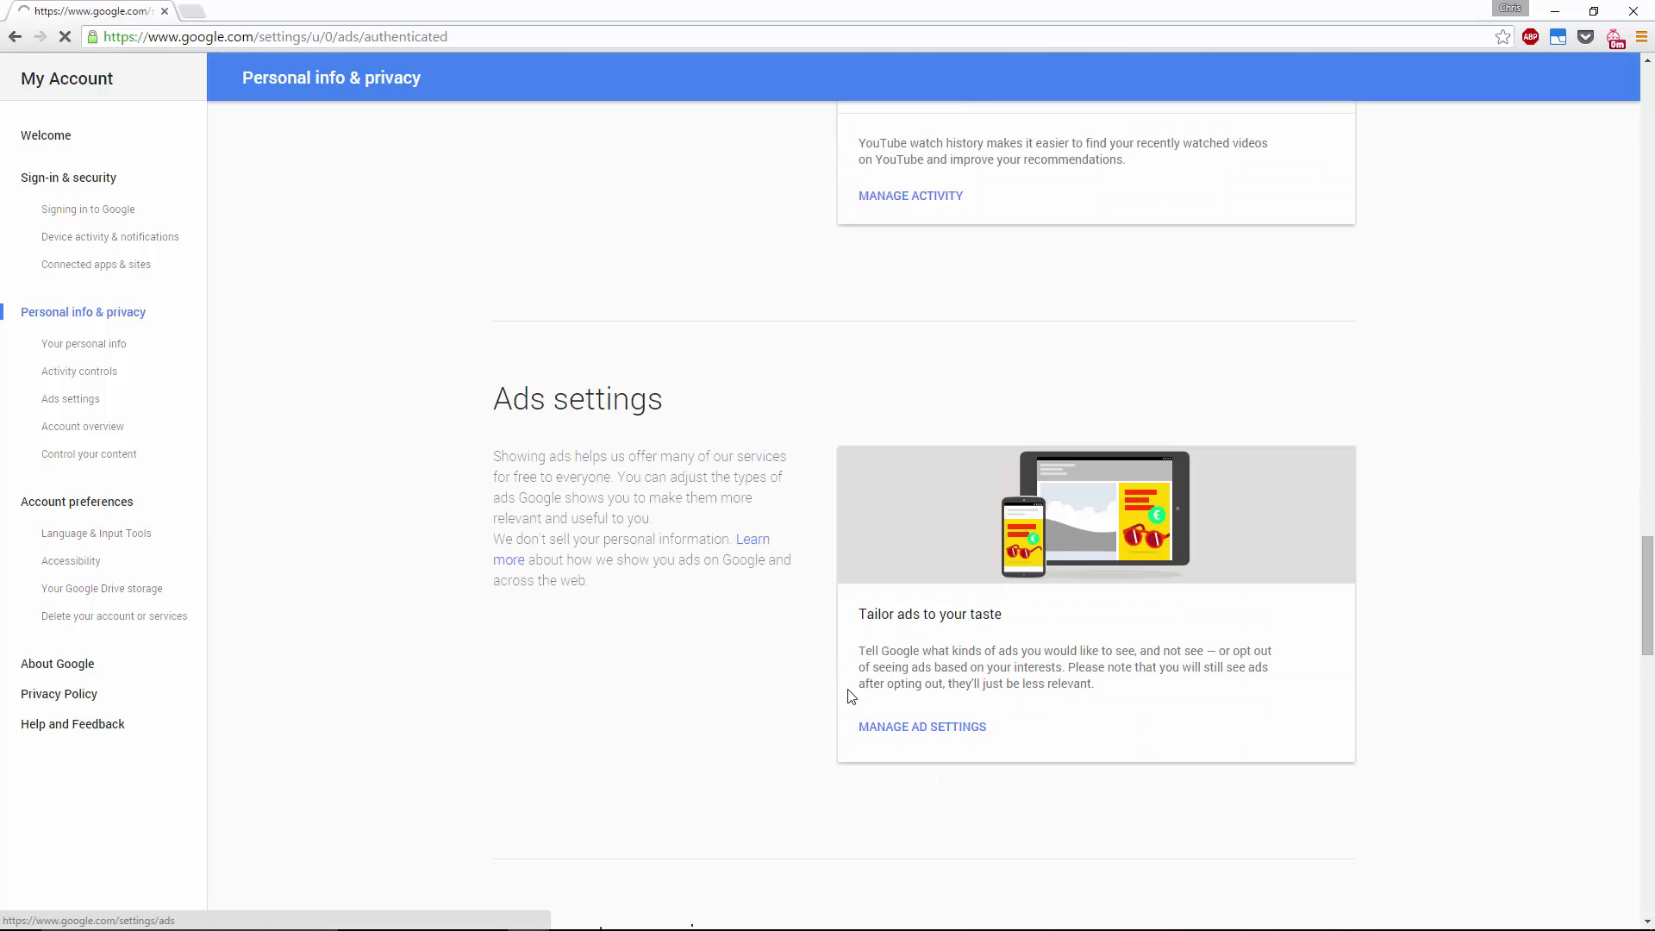
Step: Uncheck Rap & Hip-Hop under Your interests on the Ads Settings page
{"action": "scroll", "coordinate": [742, 724], "scroll_direction": "down", "scroll_amount": 8}
{"action": "scroll", "coordinate": [644, 687], "scroll_direction": "down", "scroll_amount": 4}
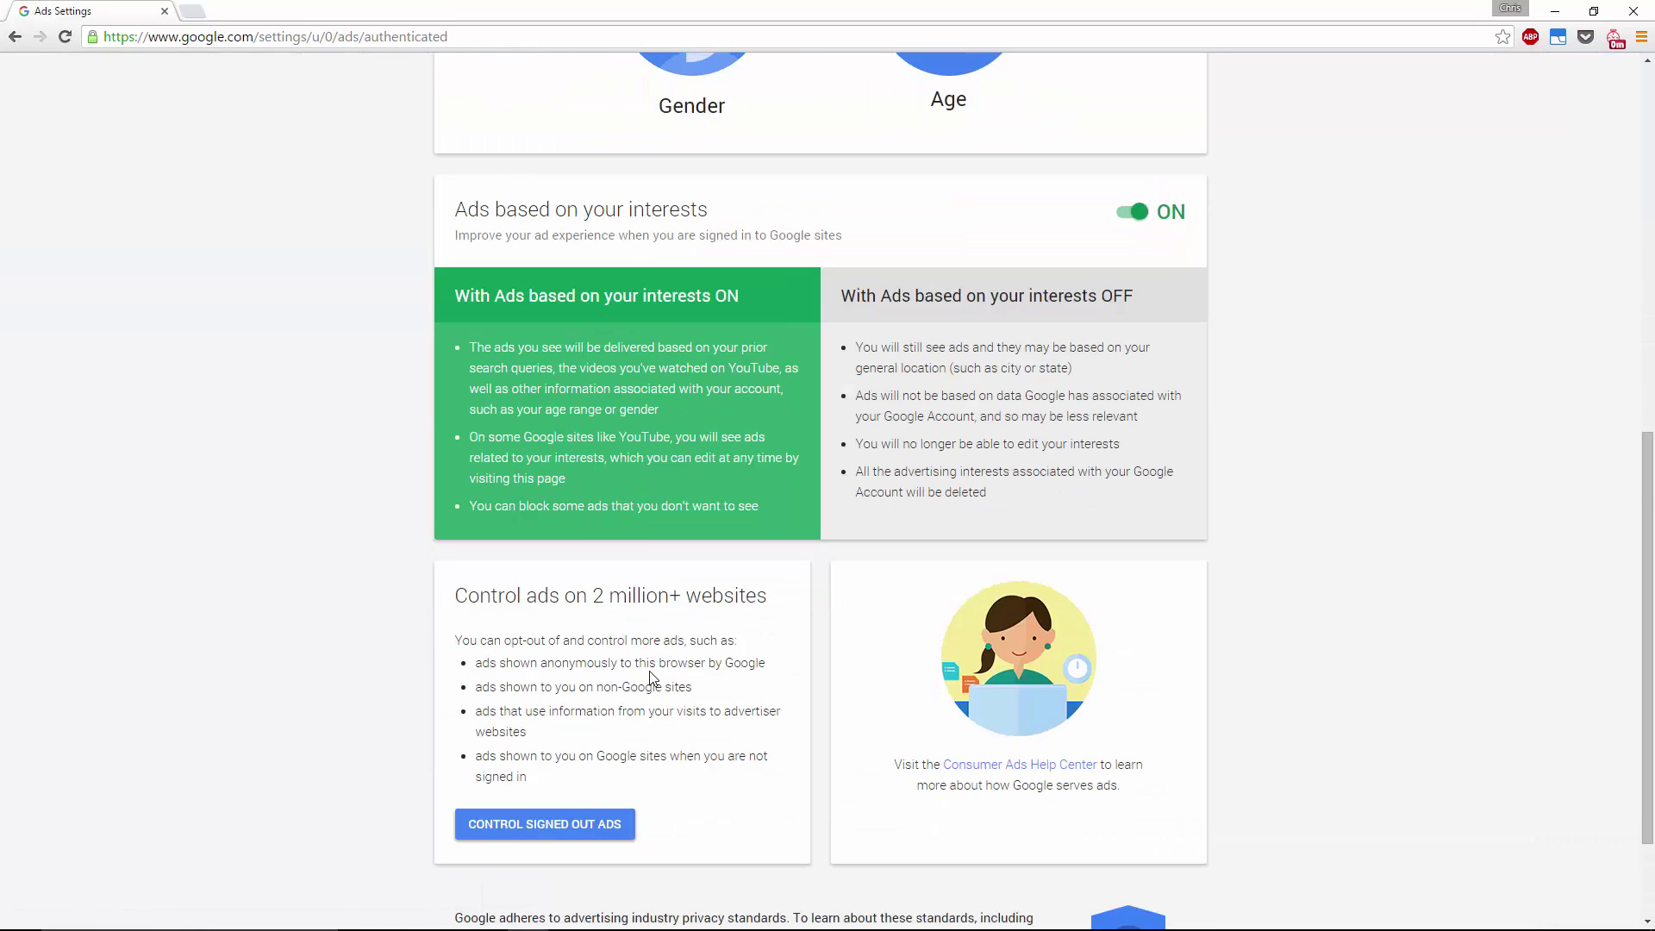
{"action": "scroll", "coordinate": [819, 707], "scroll_direction": "up", "scroll_amount": 5}
{"action": "scroll", "coordinate": [800, 693], "scroll_direction": "up", "scroll_amount": 6}
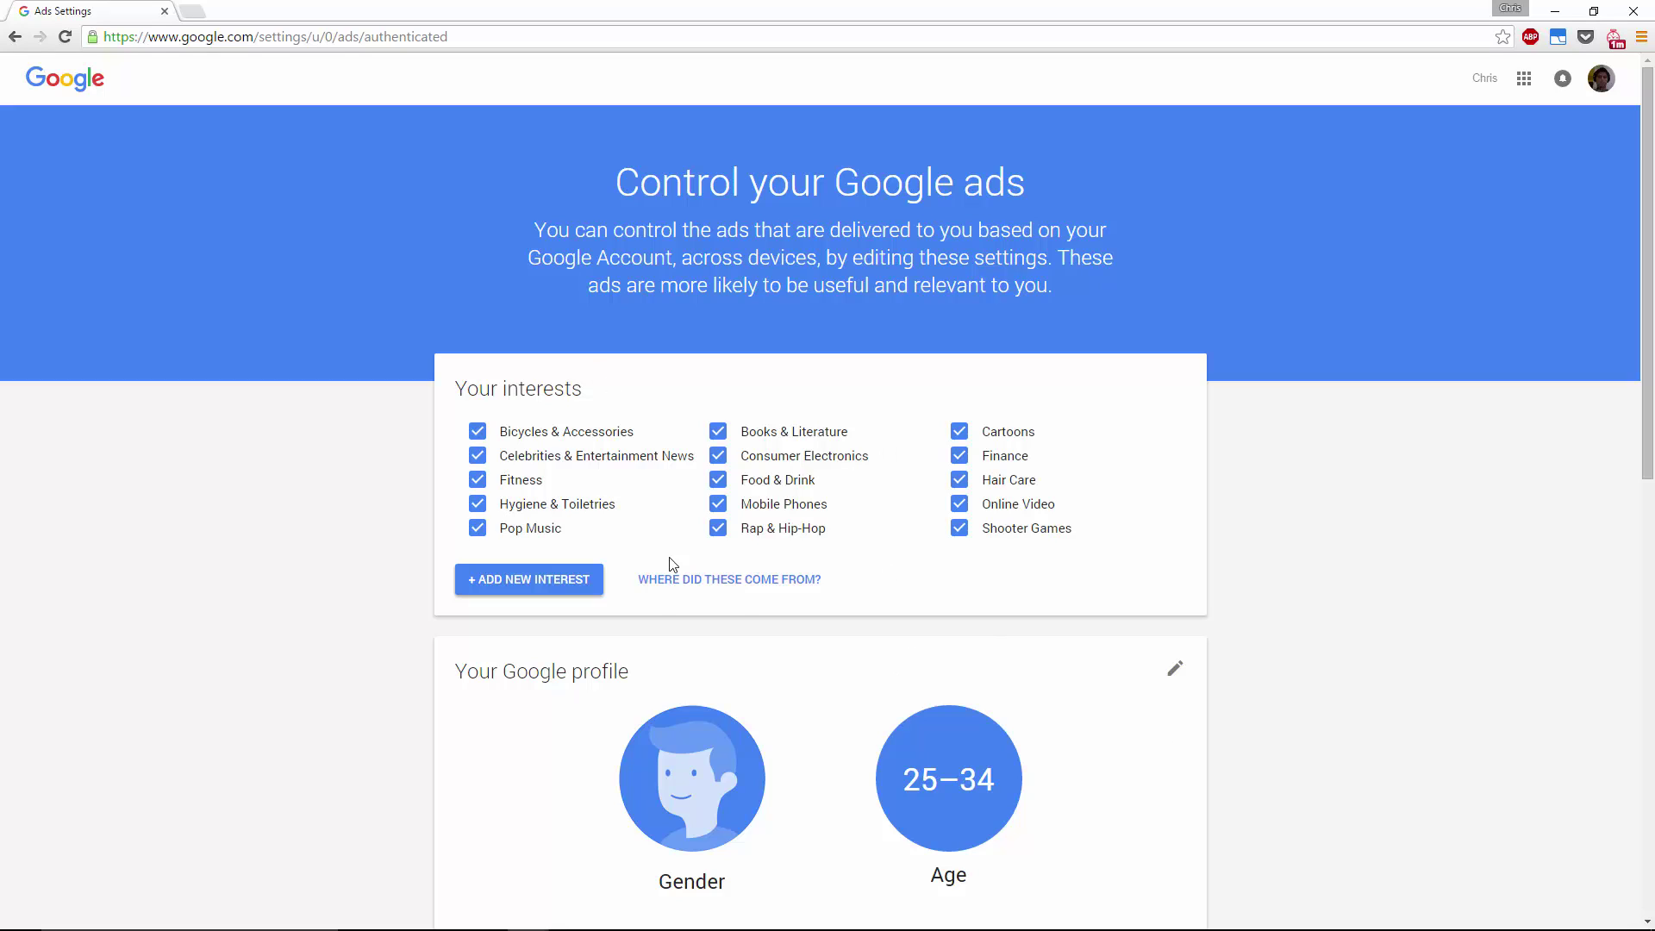
{"action": "left_click", "coordinate": [715, 530]}
{"action": "scroll", "coordinate": [818, 584], "scroll_direction": "down", "scroll_amount": 3}
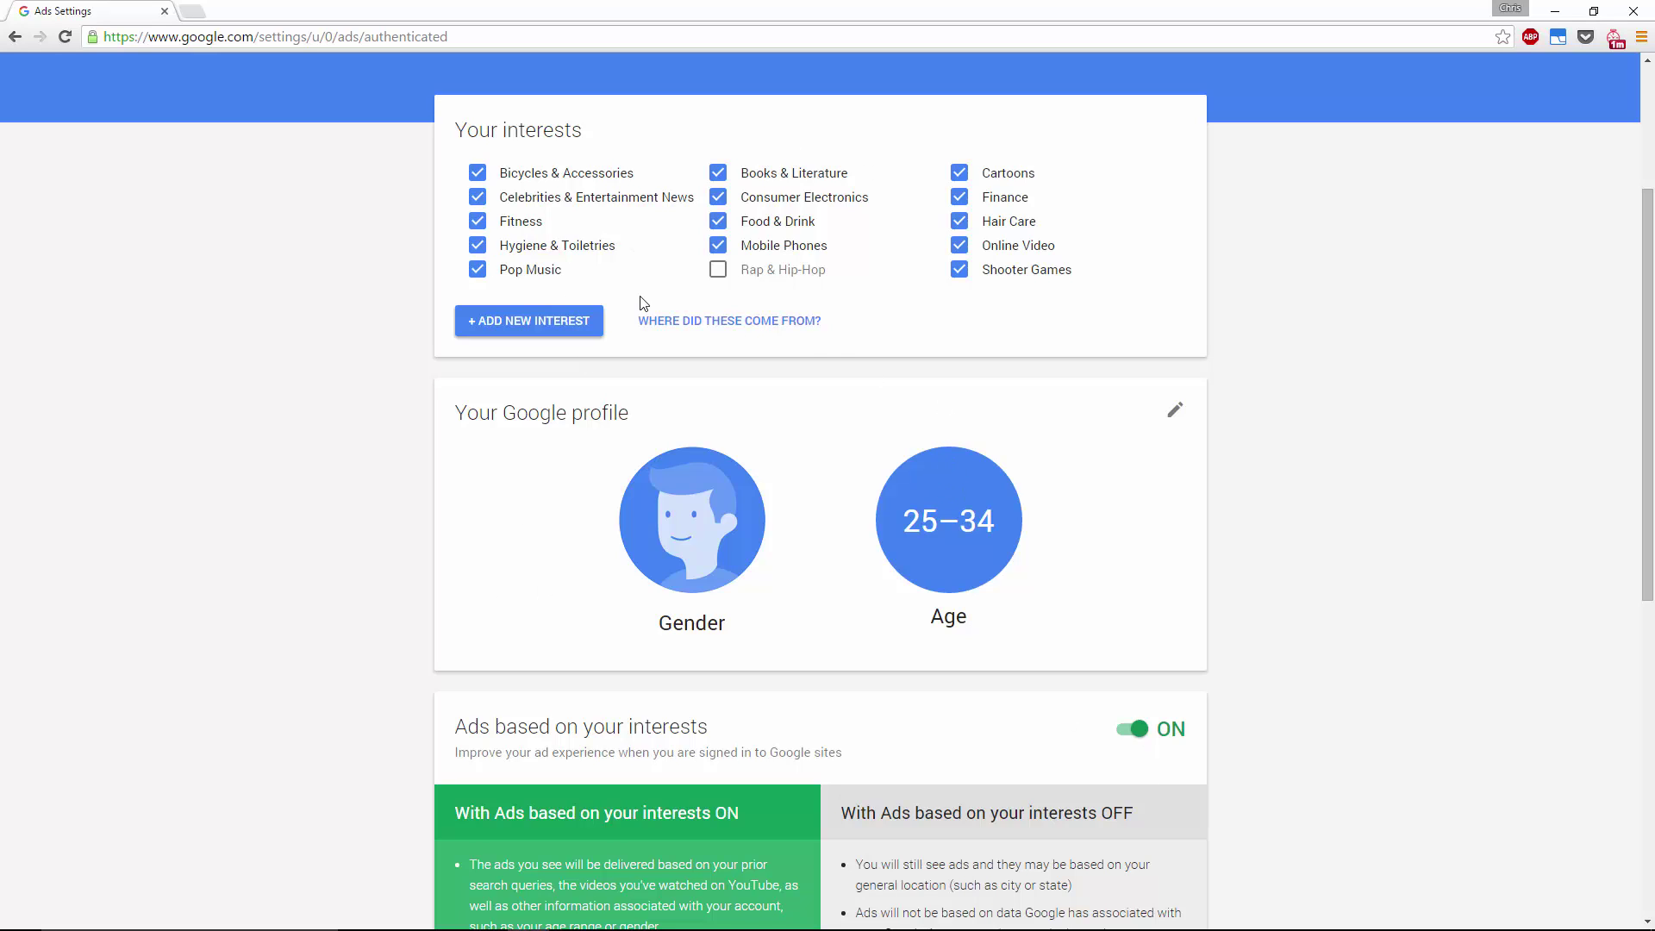
Step: Open the Google profile for editing from Ads Settings, then close the Google+ tab
{"action": "right_click", "coordinate": [894, 257]}
{"action": "key", "text": "Escape"}
{"action": "scroll", "coordinate": [1189, 532], "scroll_direction": "down", "scroll_amount": 3}
{"action": "scroll", "coordinate": [1171, 545], "scroll_direction": "up", "scroll_amount": 2}
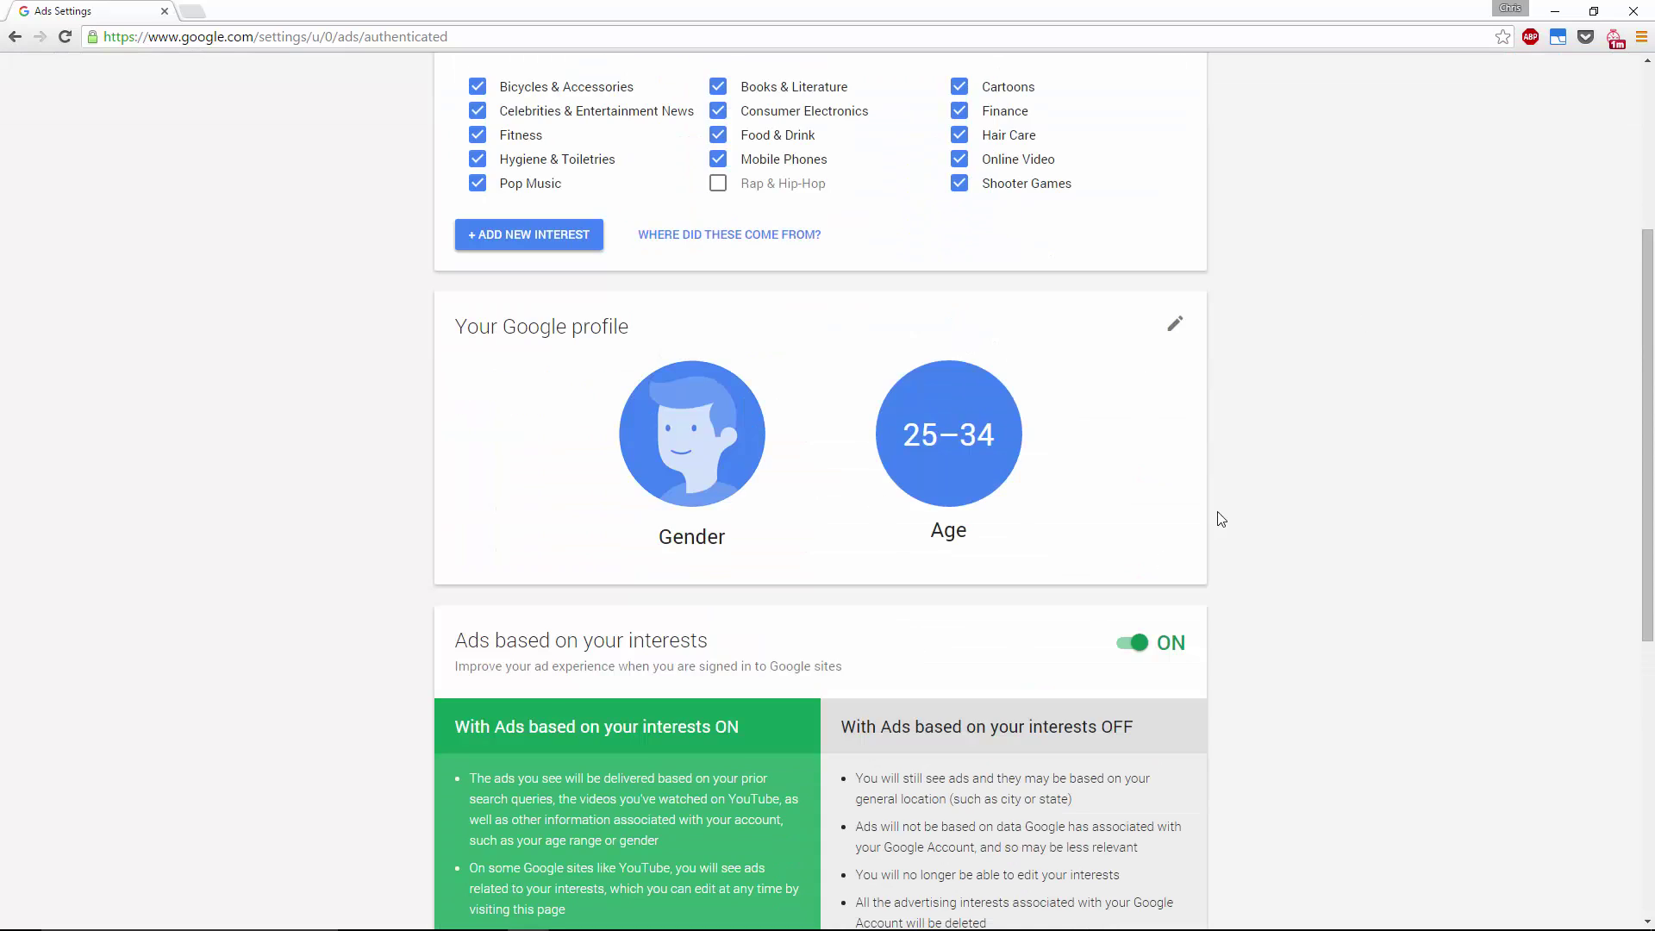
{"action": "left_click", "coordinate": [1175, 323]}
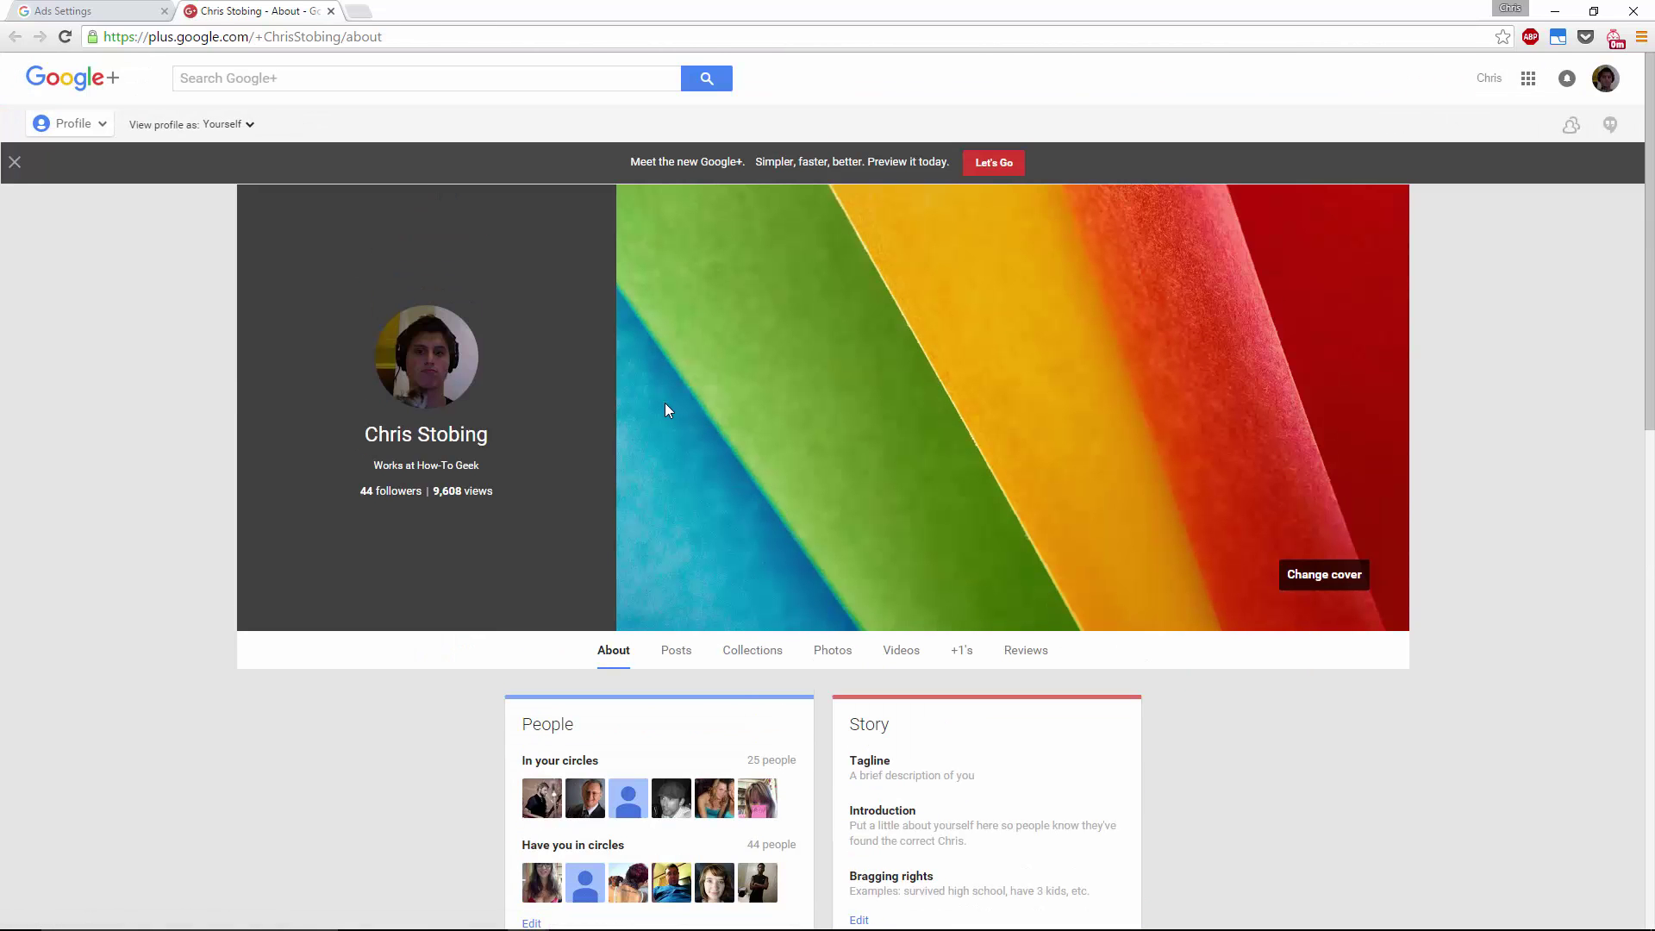
{"action": "key", "text": "ctrl+w"}
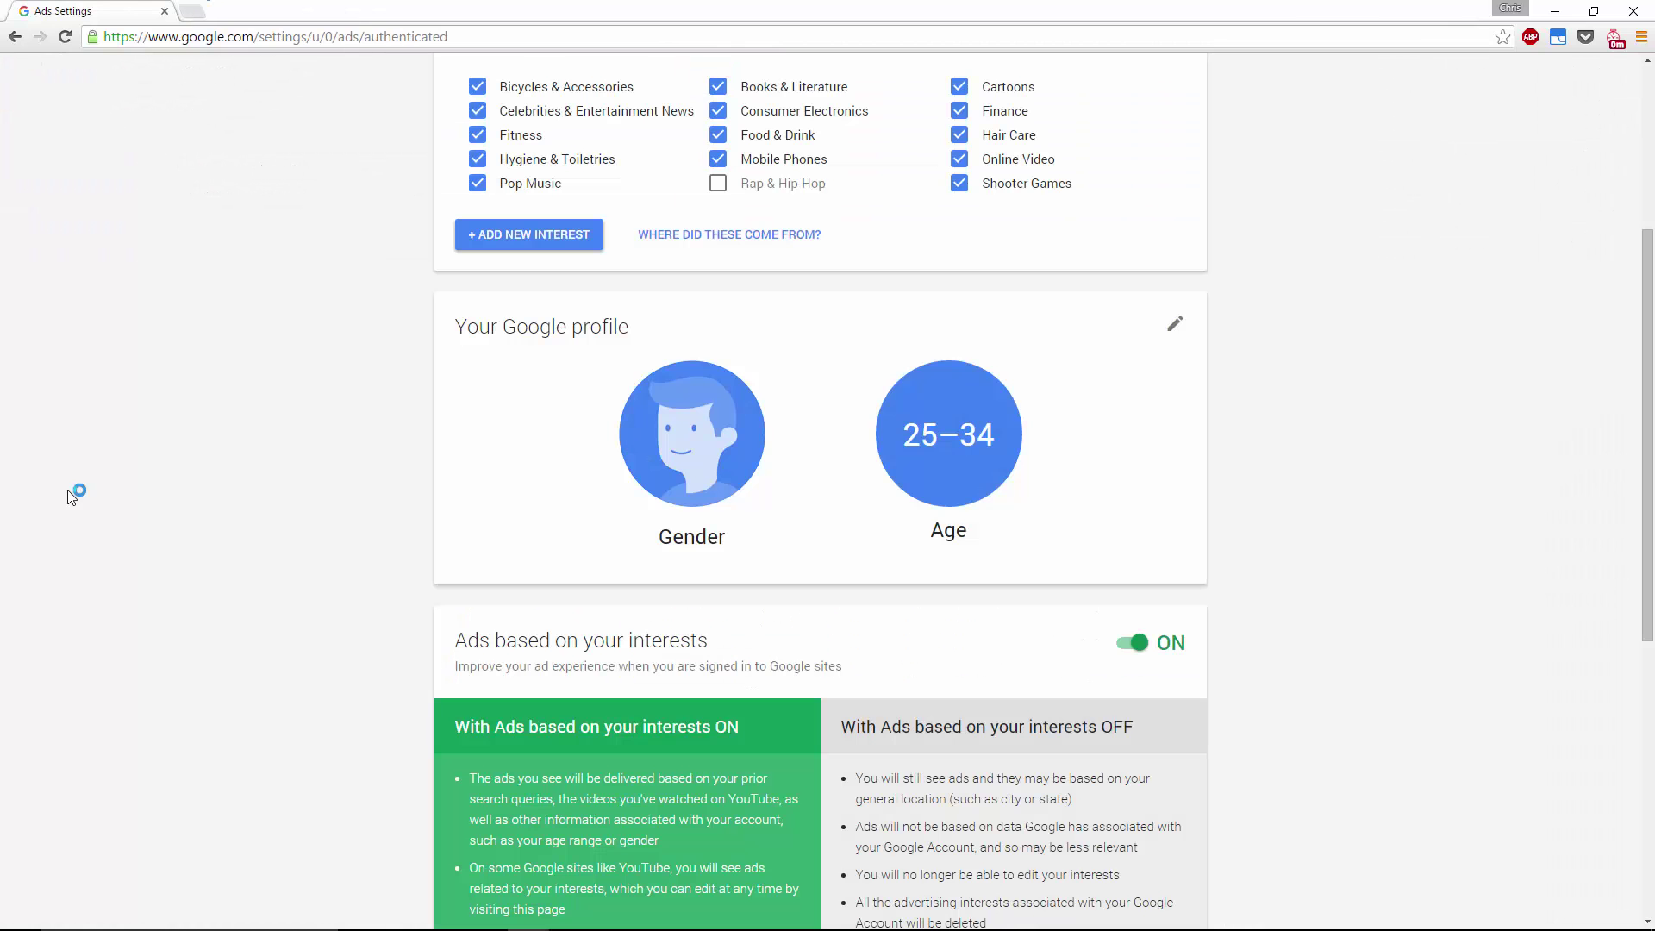
{"action": "scroll", "coordinate": [793, 660], "scroll_direction": "down", "scroll_amount": 4}
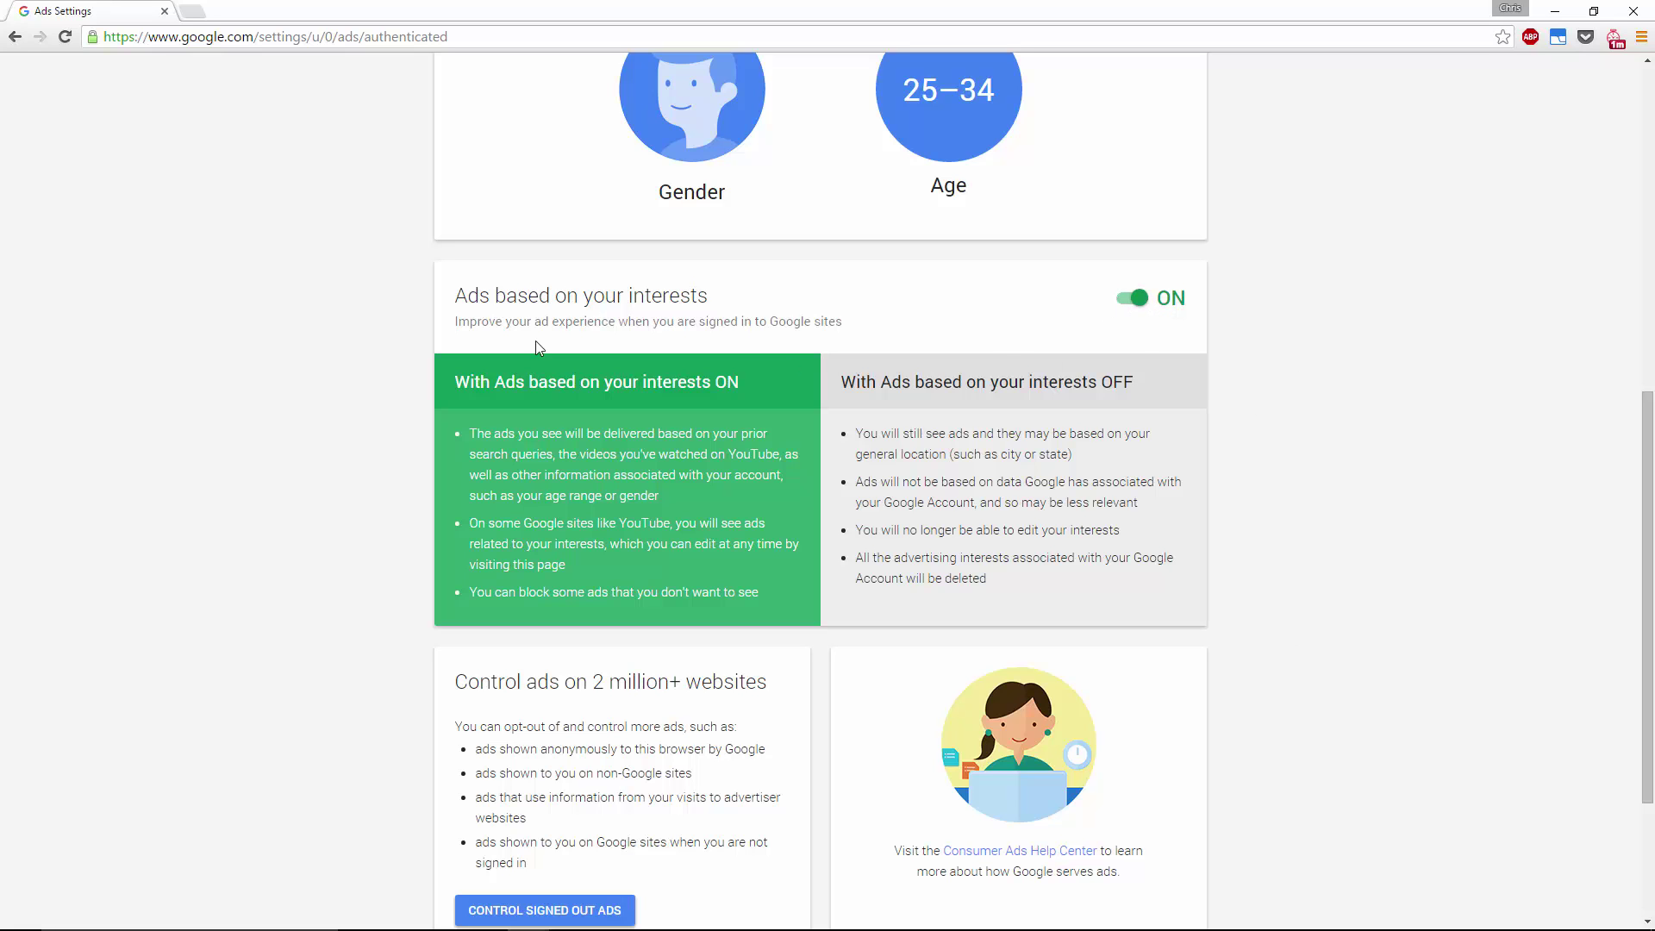
Step: Cancel the ads-based-on-interests opt-out dialog twice so interest-based ads stay on
{"action": "left_click", "coordinate": [1135, 300]}
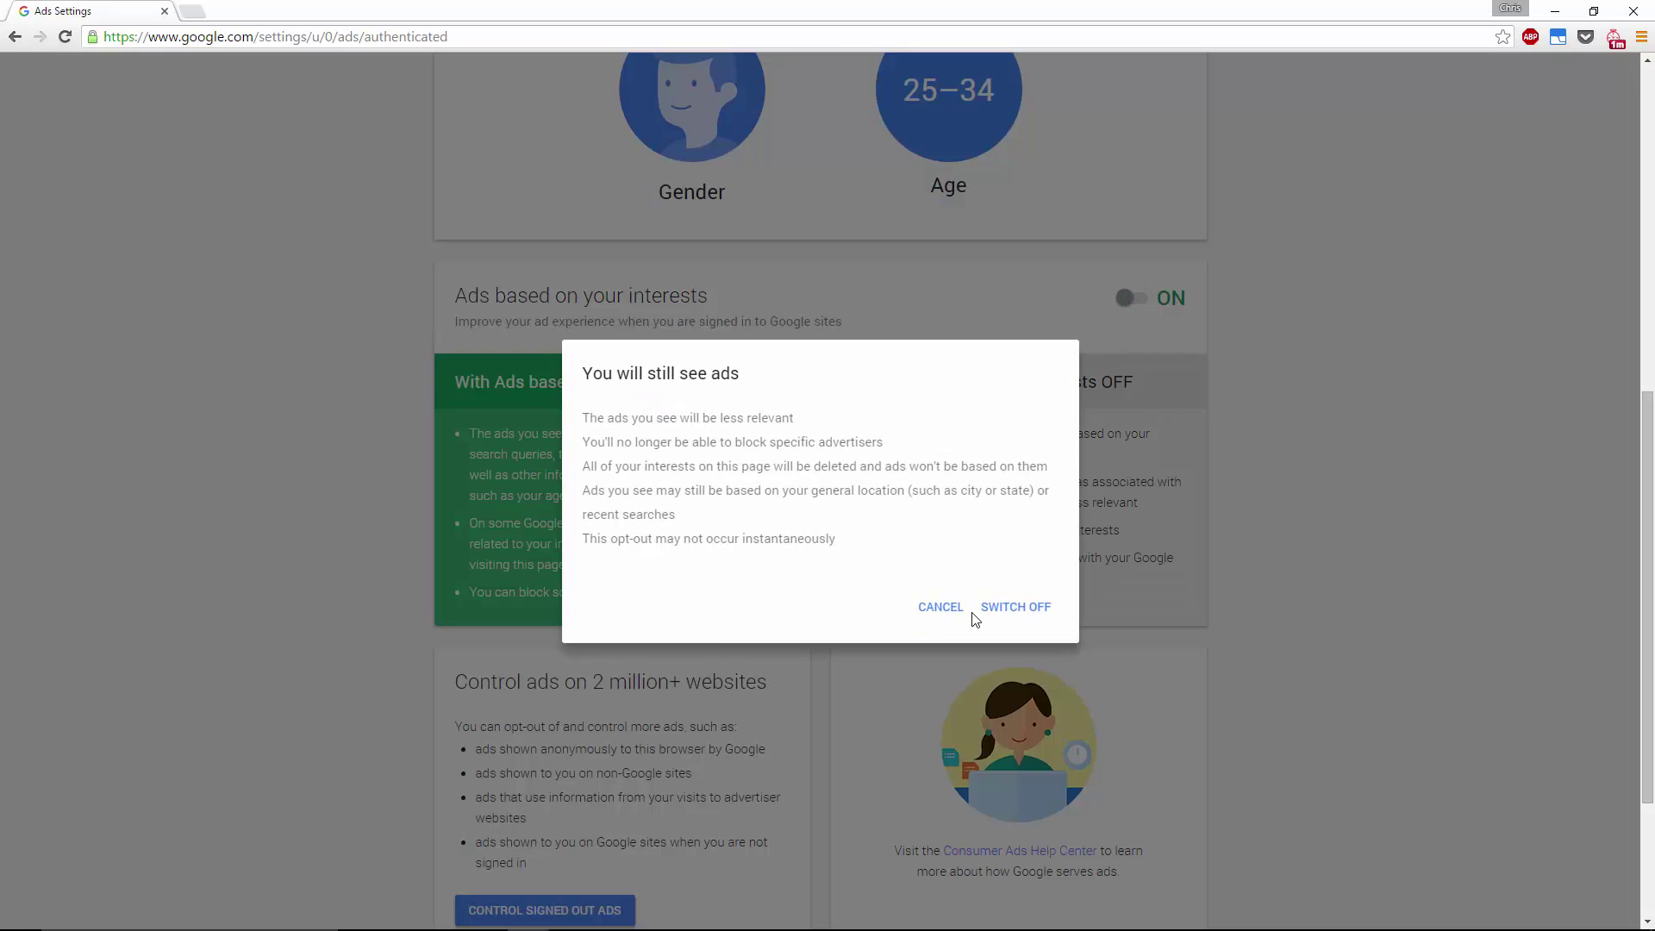
{"action": "left_click", "coordinate": [955, 609]}
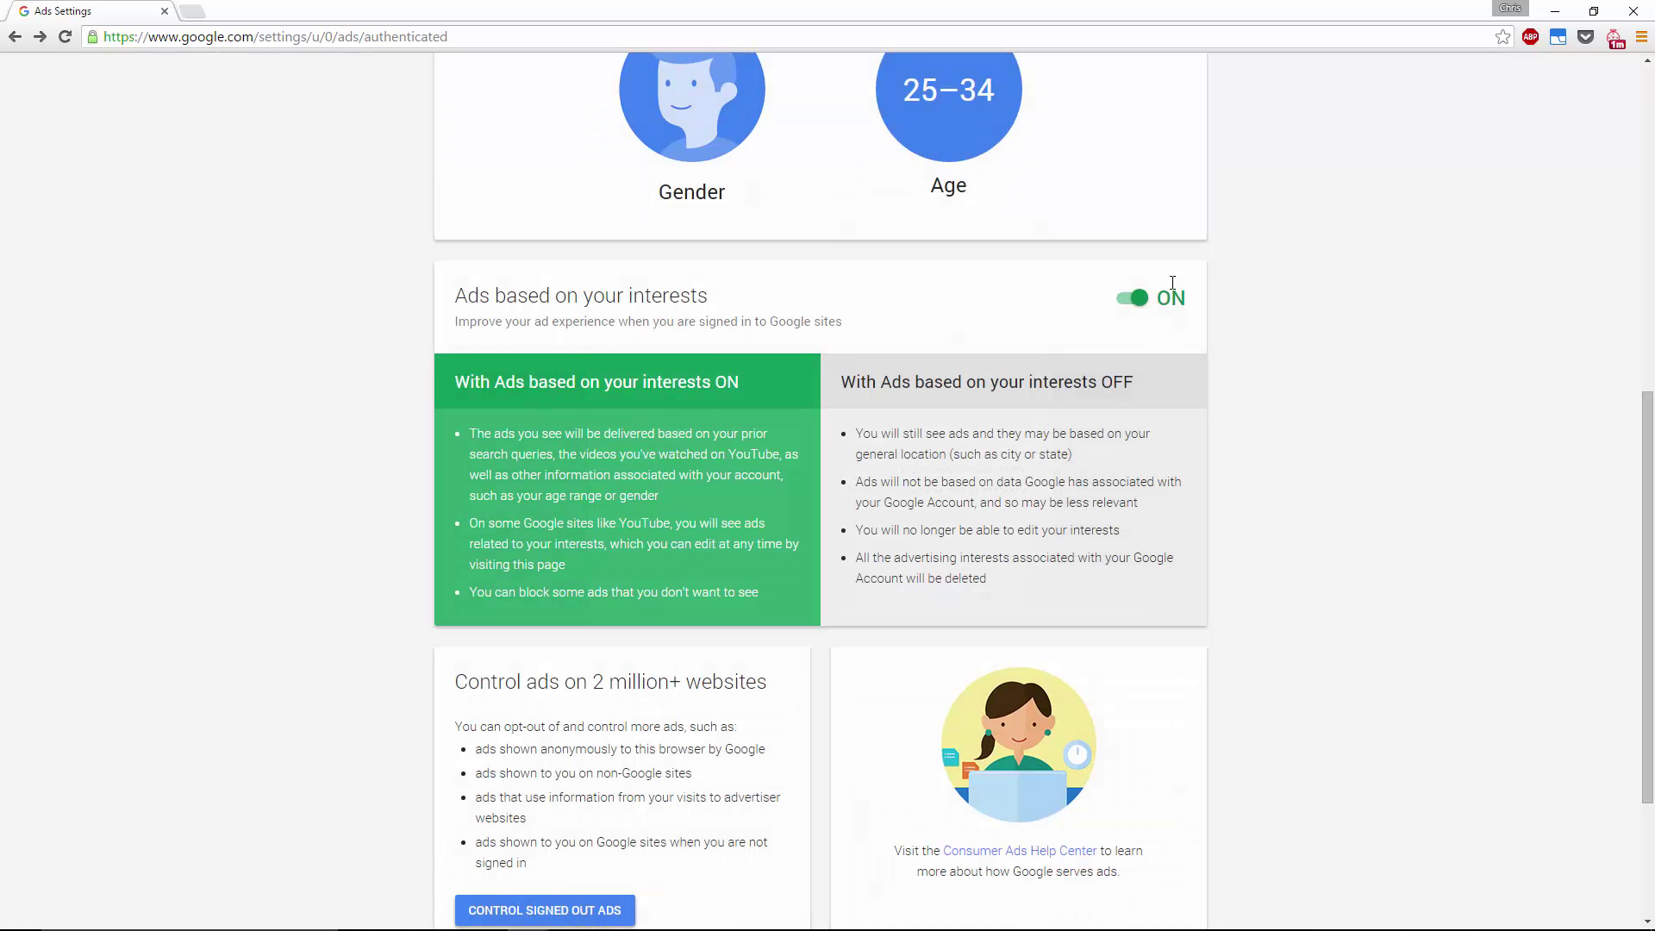
{"action": "left_click", "coordinate": [1133, 299]}
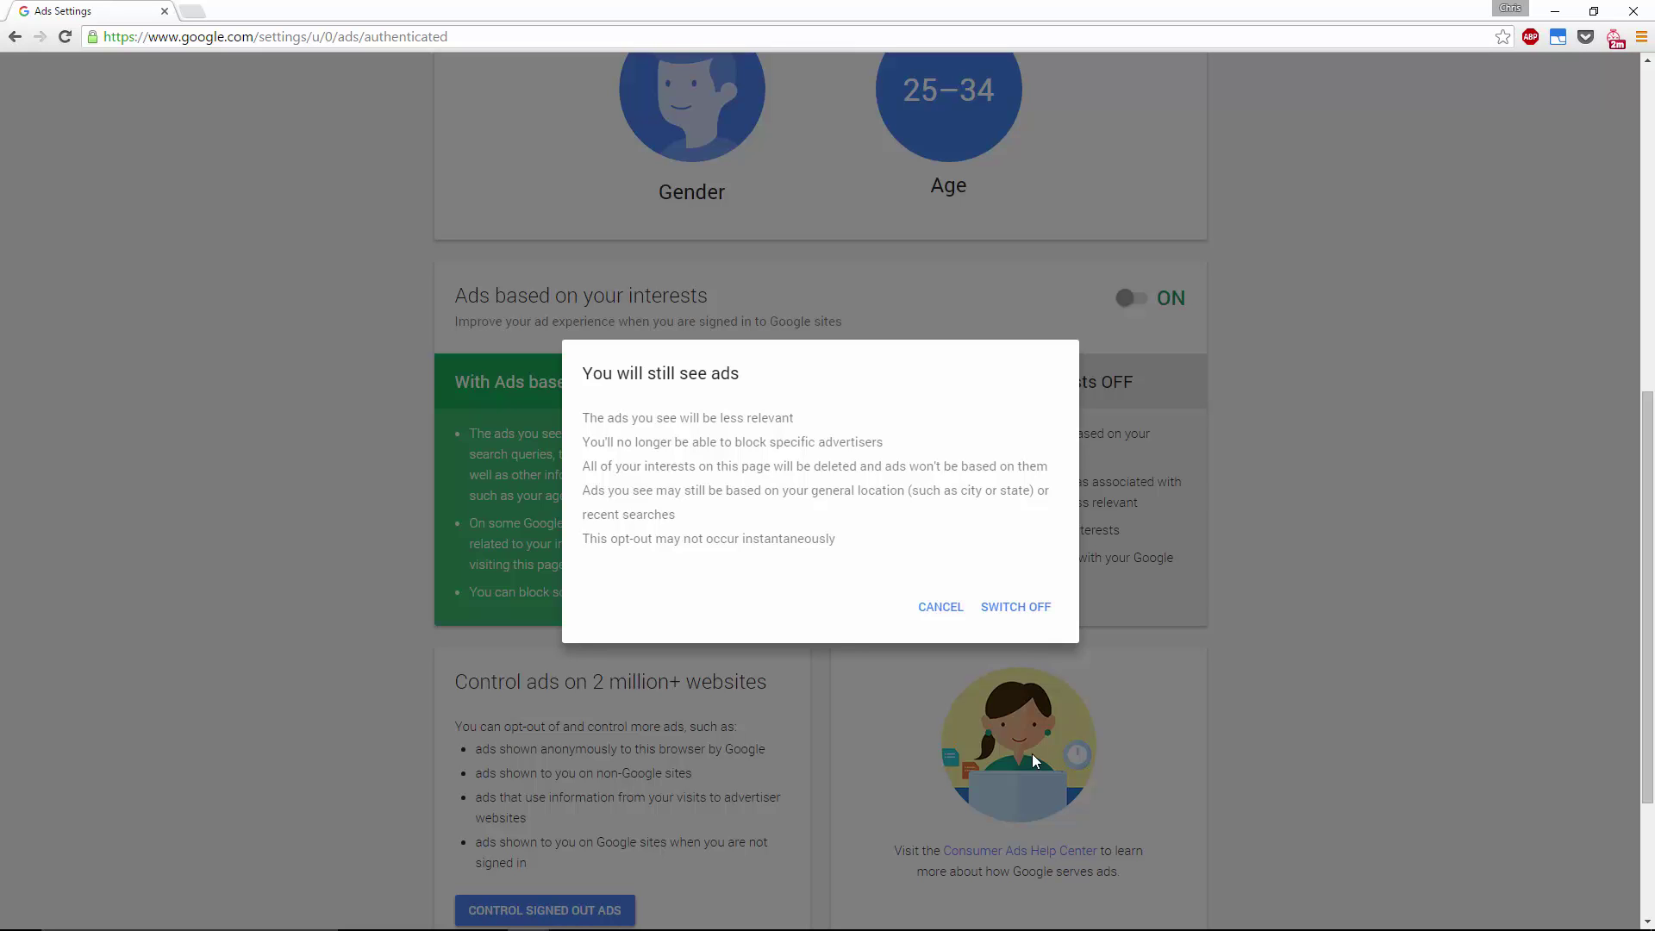
{"action": "left_click", "coordinate": [938, 608]}
{"action": "scroll", "coordinate": [1070, 616], "scroll_direction": "down", "scroll_amount": 3}
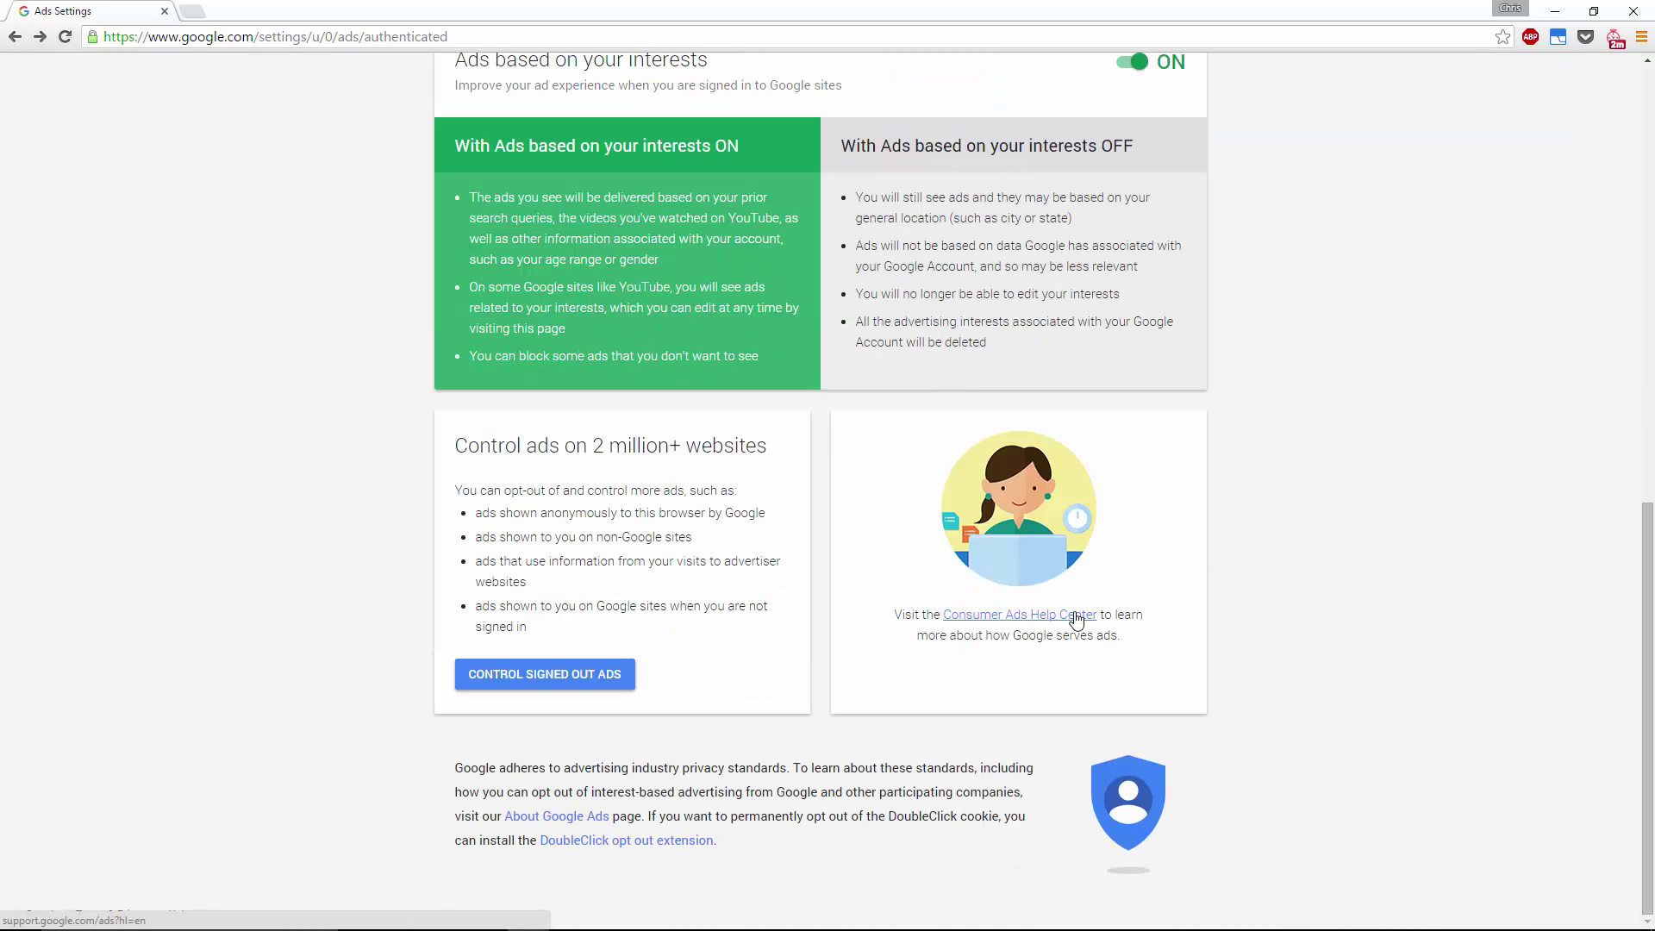
Step: Go back to Personal info & privacy and scroll to the Download your data card under Control your content
{"action": "key", "text": "alt+Left"}
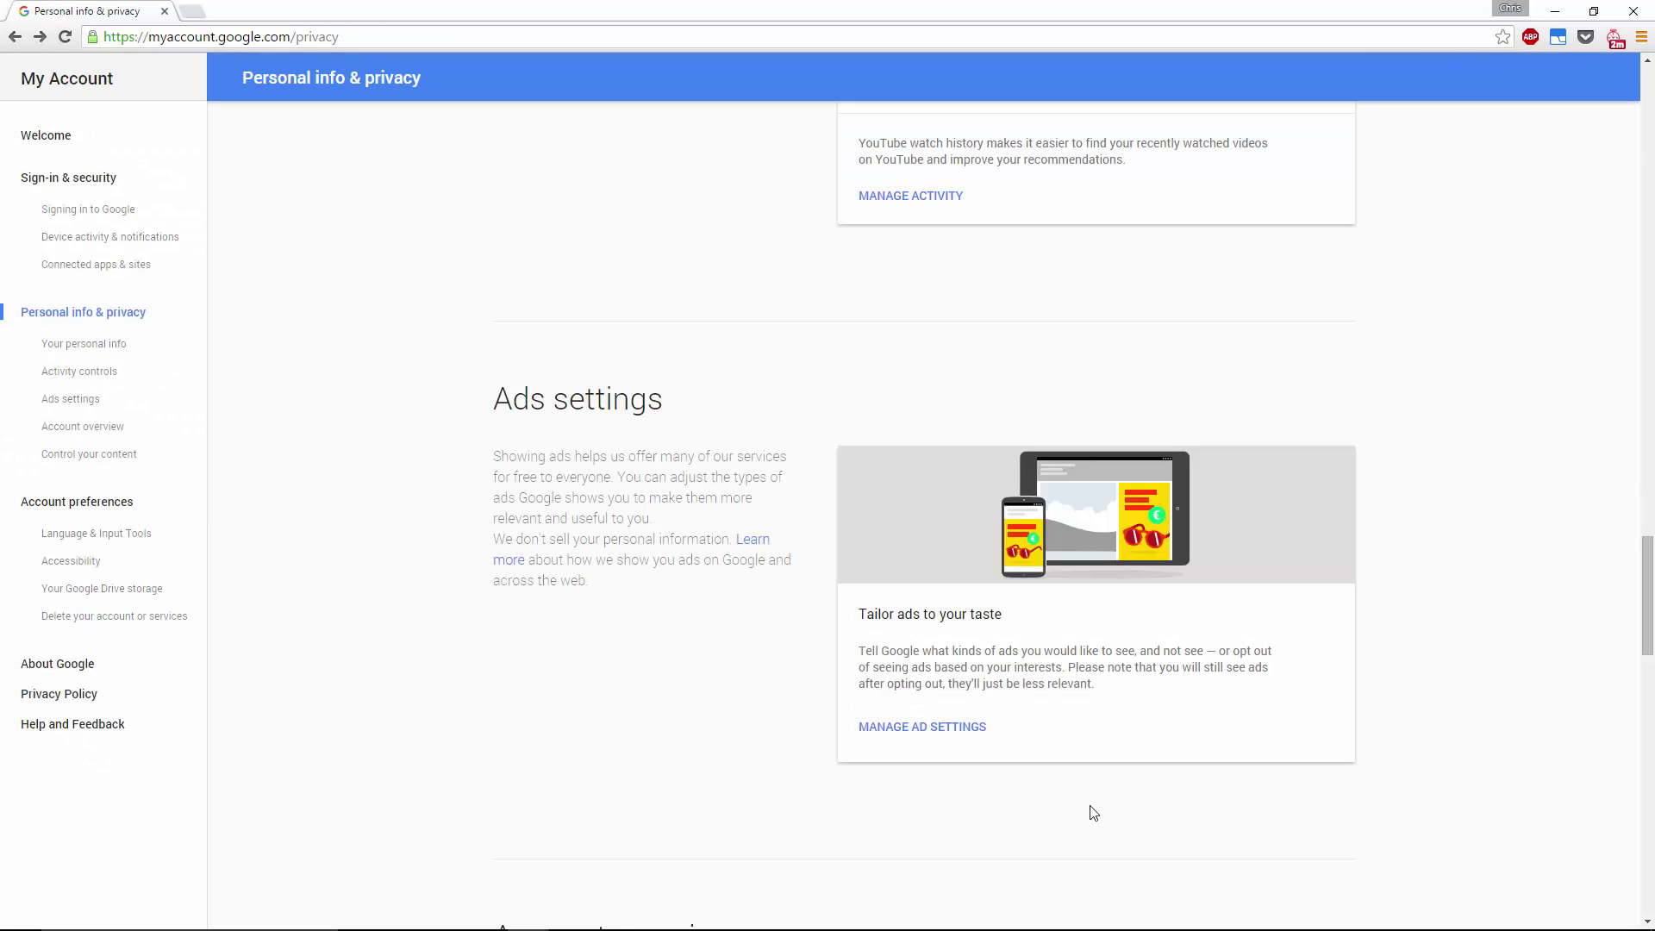
{"action": "scroll", "coordinate": [1152, 807], "scroll_direction": "down", "scroll_amount": 4}
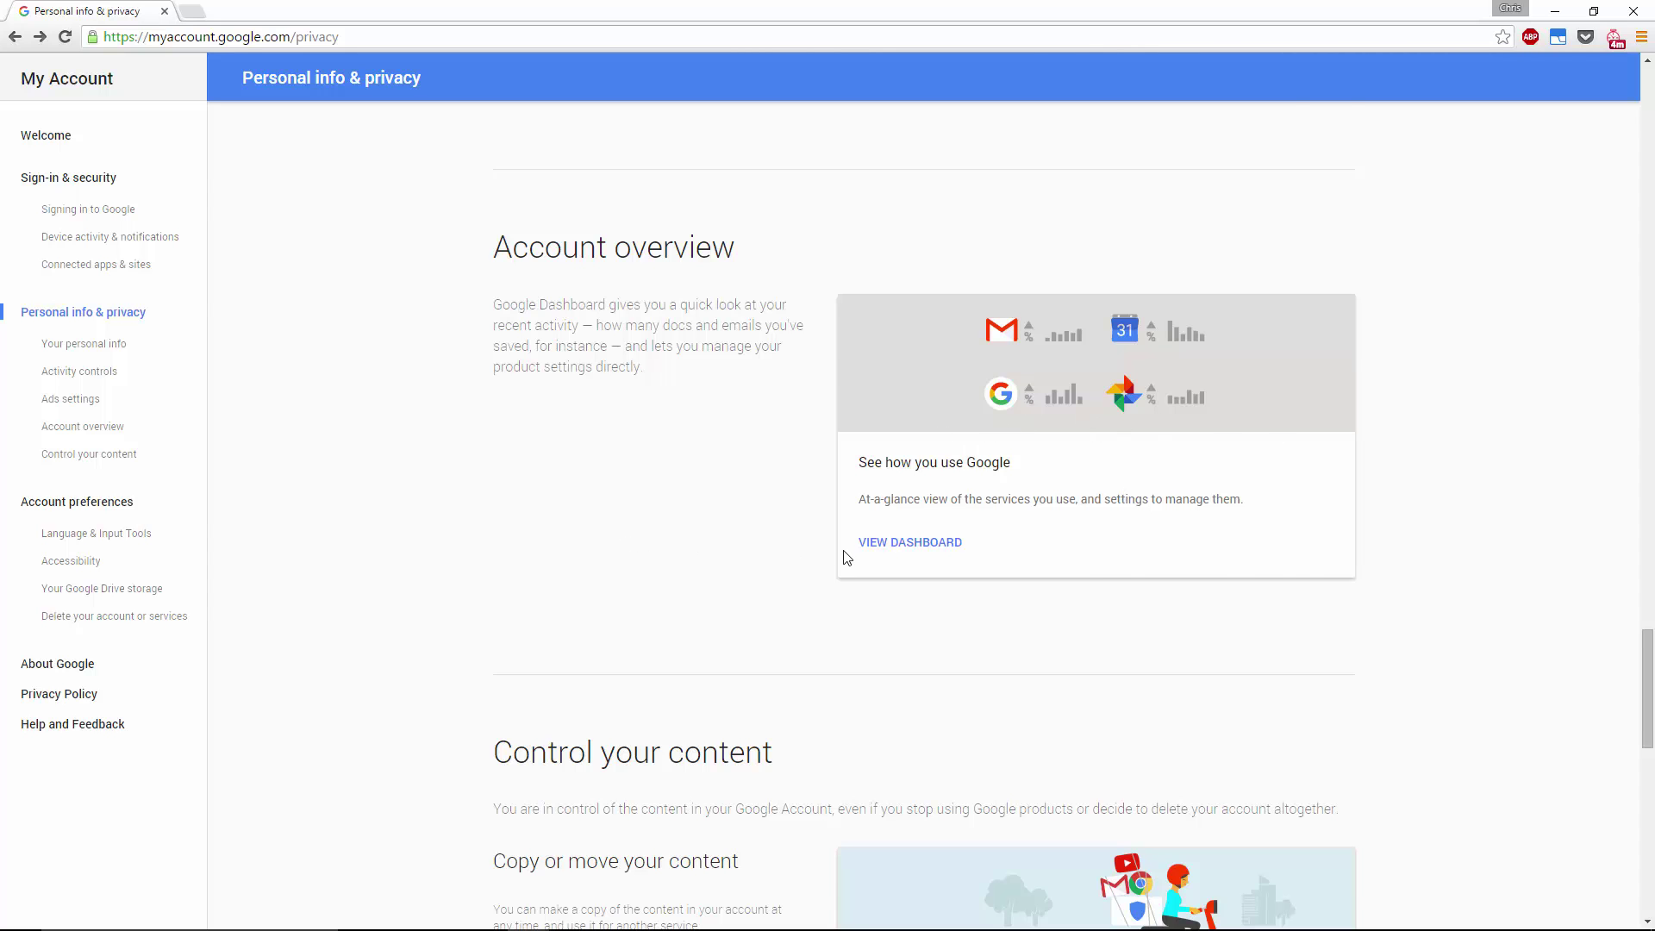
{"action": "scroll", "coordinate": [847, 559], "scroll_direction": "up", "scroll_amount": 1}
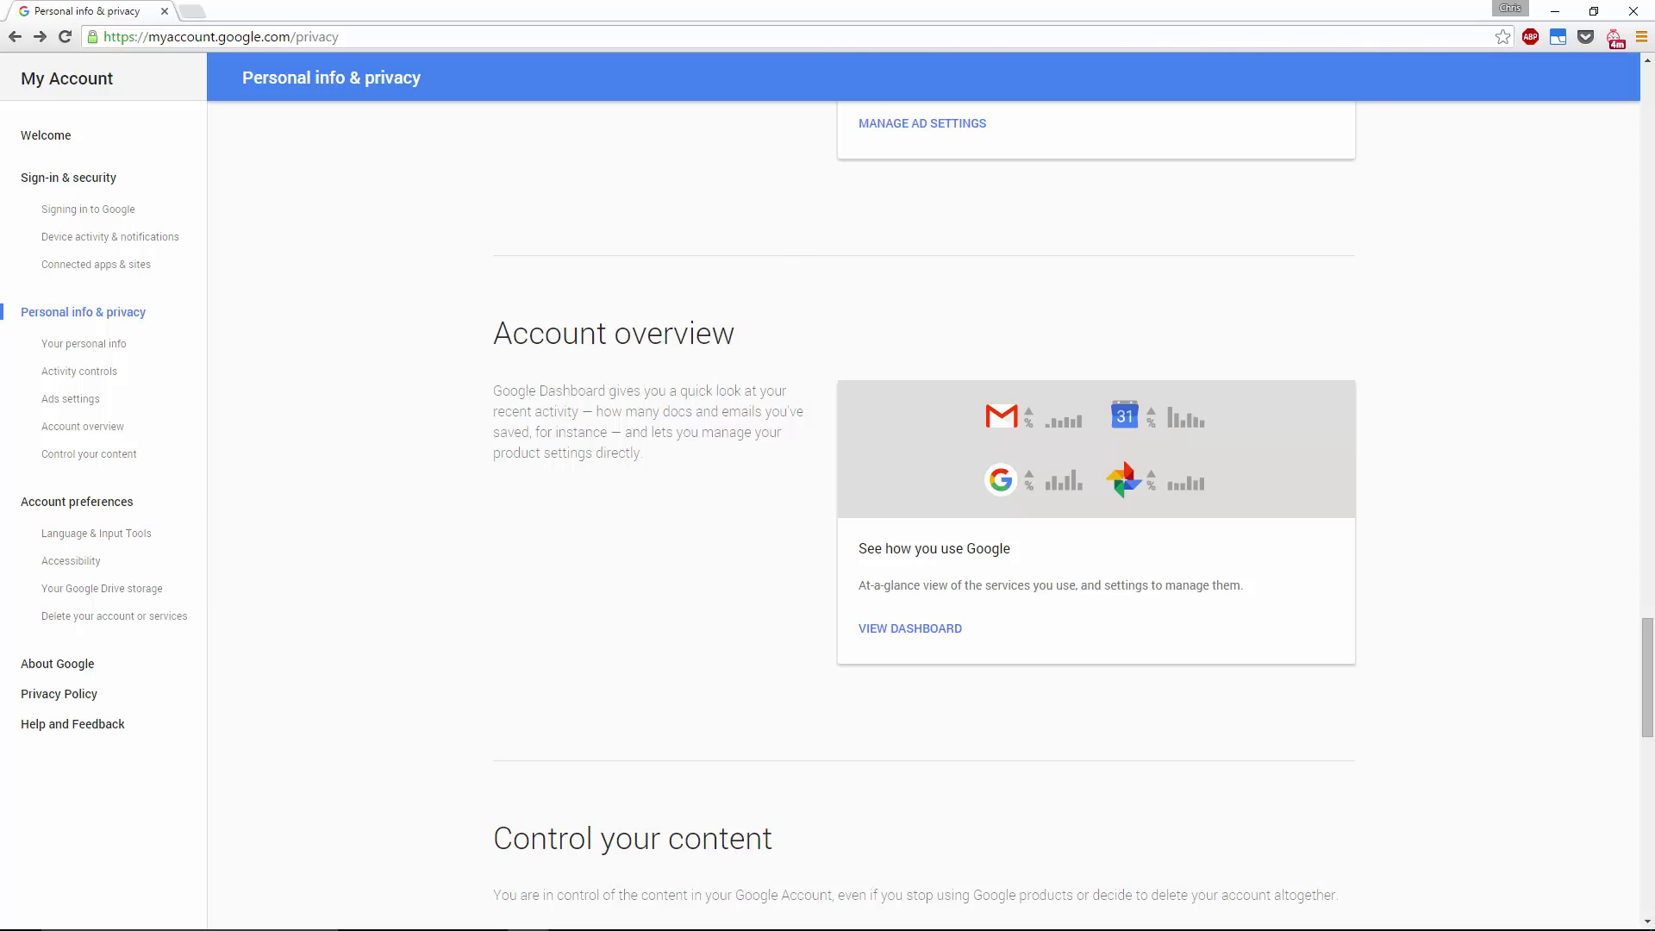
{"action": "scroll", "coordinate": [1071, 563], "scroll_direction": "down", "scroll_amount": 10}
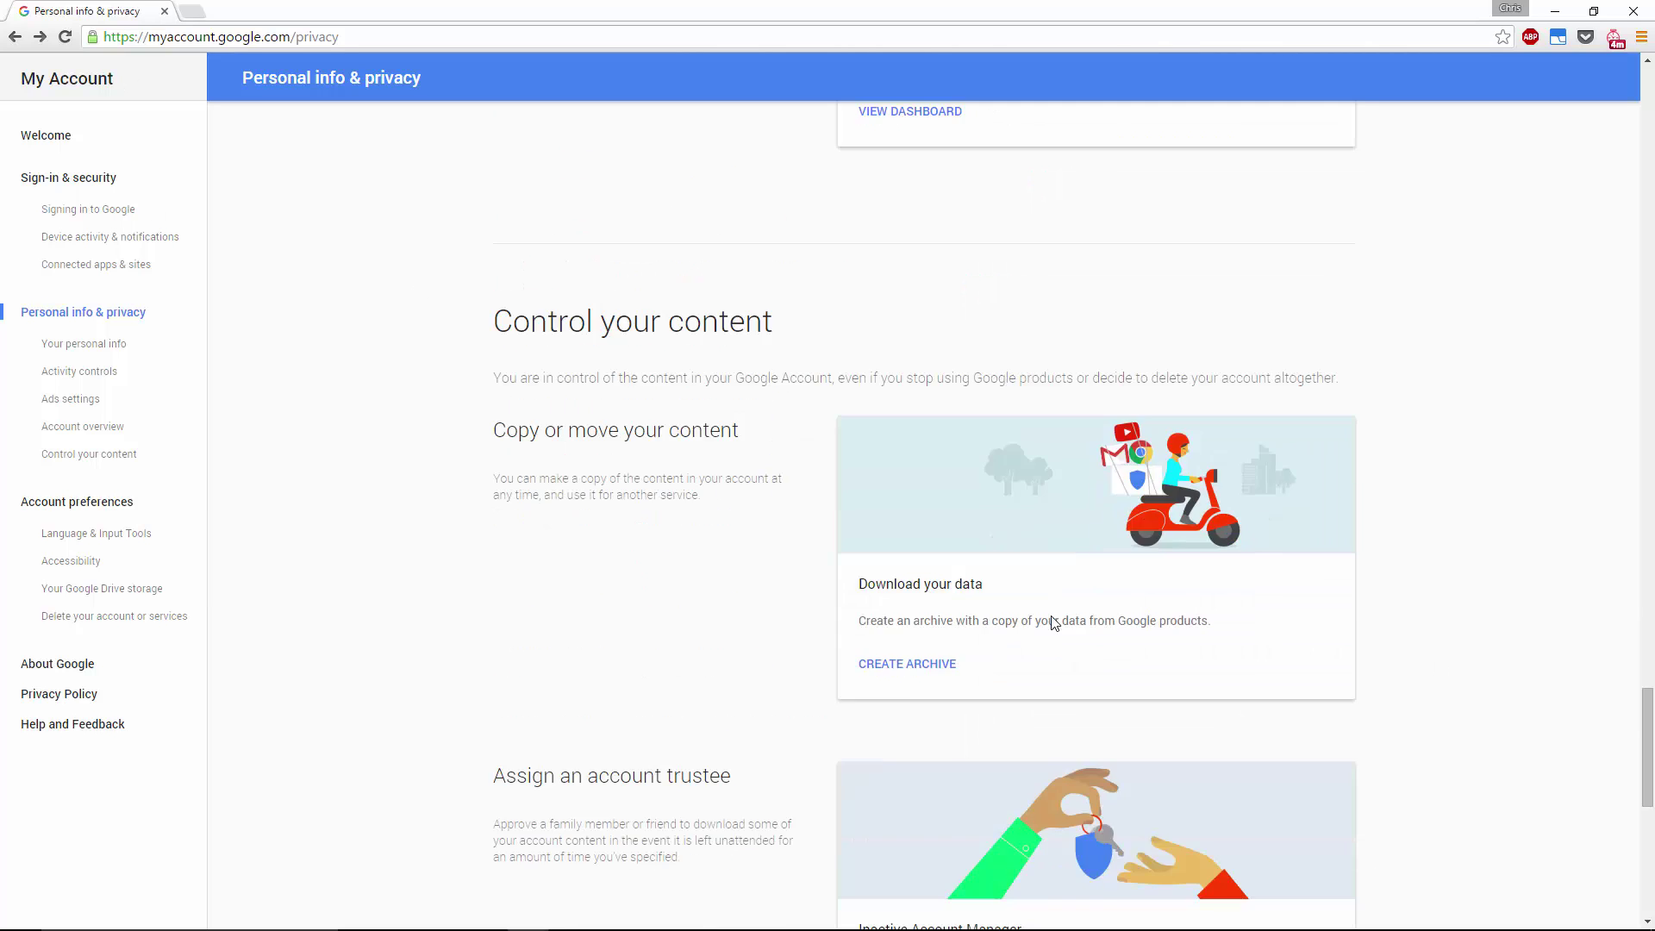
{"action": "scroll", "coordinate": [1006, 636], "scroll_direction": "up", "scroll_amount": 4}
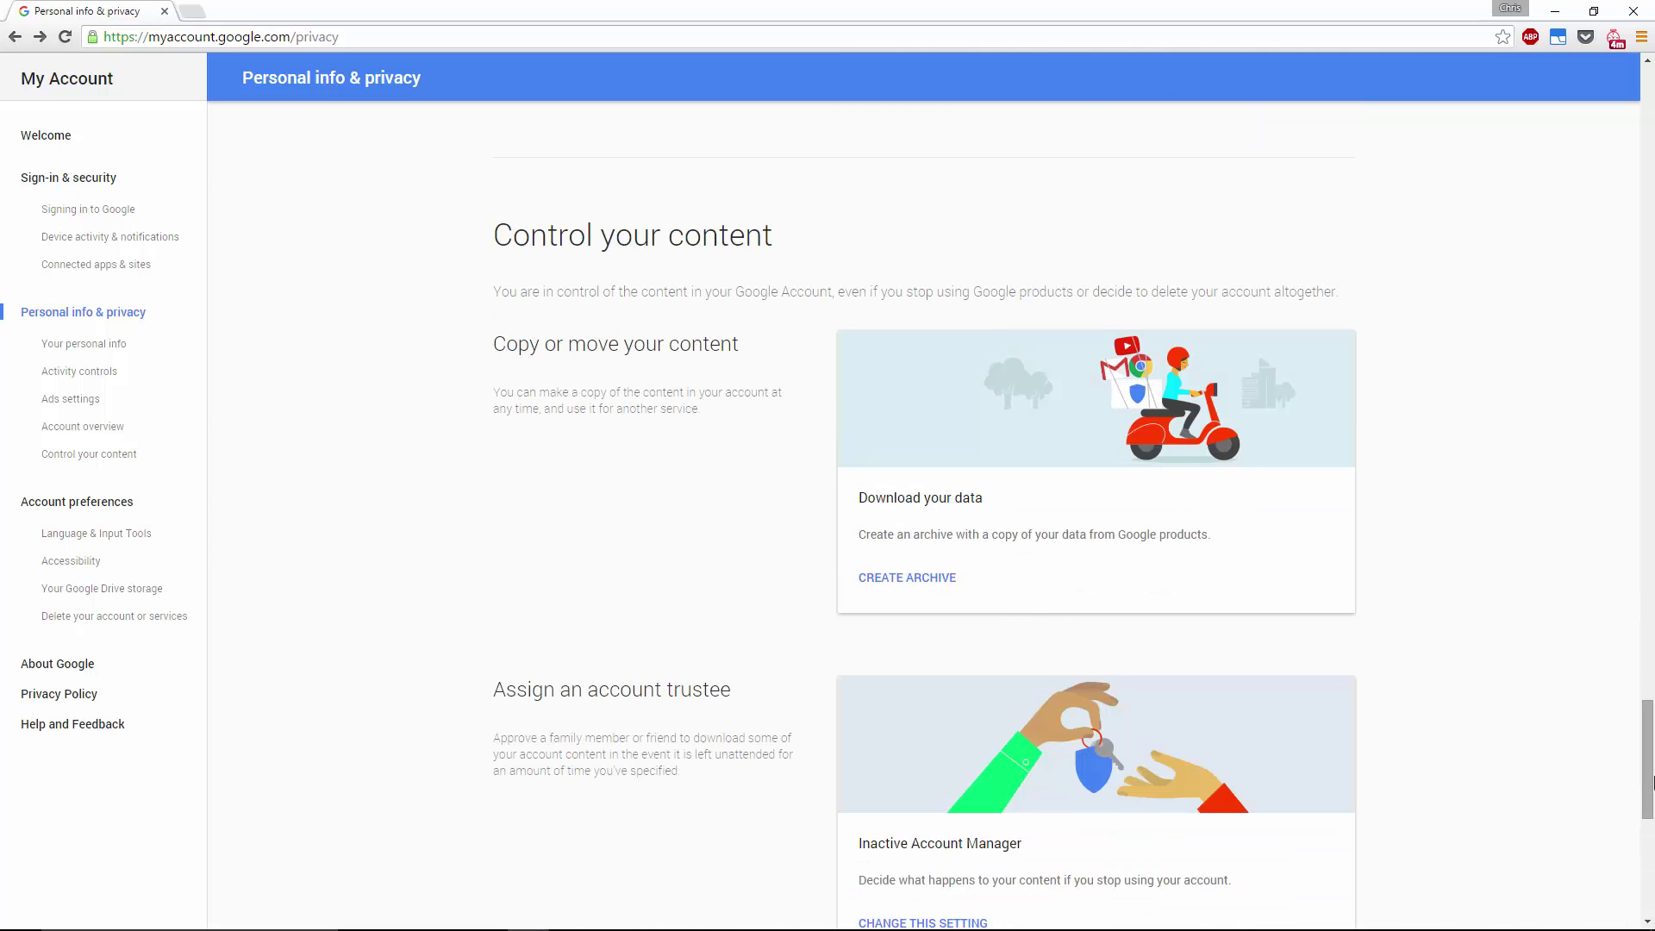
{"action": "left_click_drag", "start_coordinate": [1649, 784], "coordinate": [1650, 795]}
{"action": "scroll", "coordinate": [1649, 795], "scroll_direction": "up", "scroll_amount": 1}
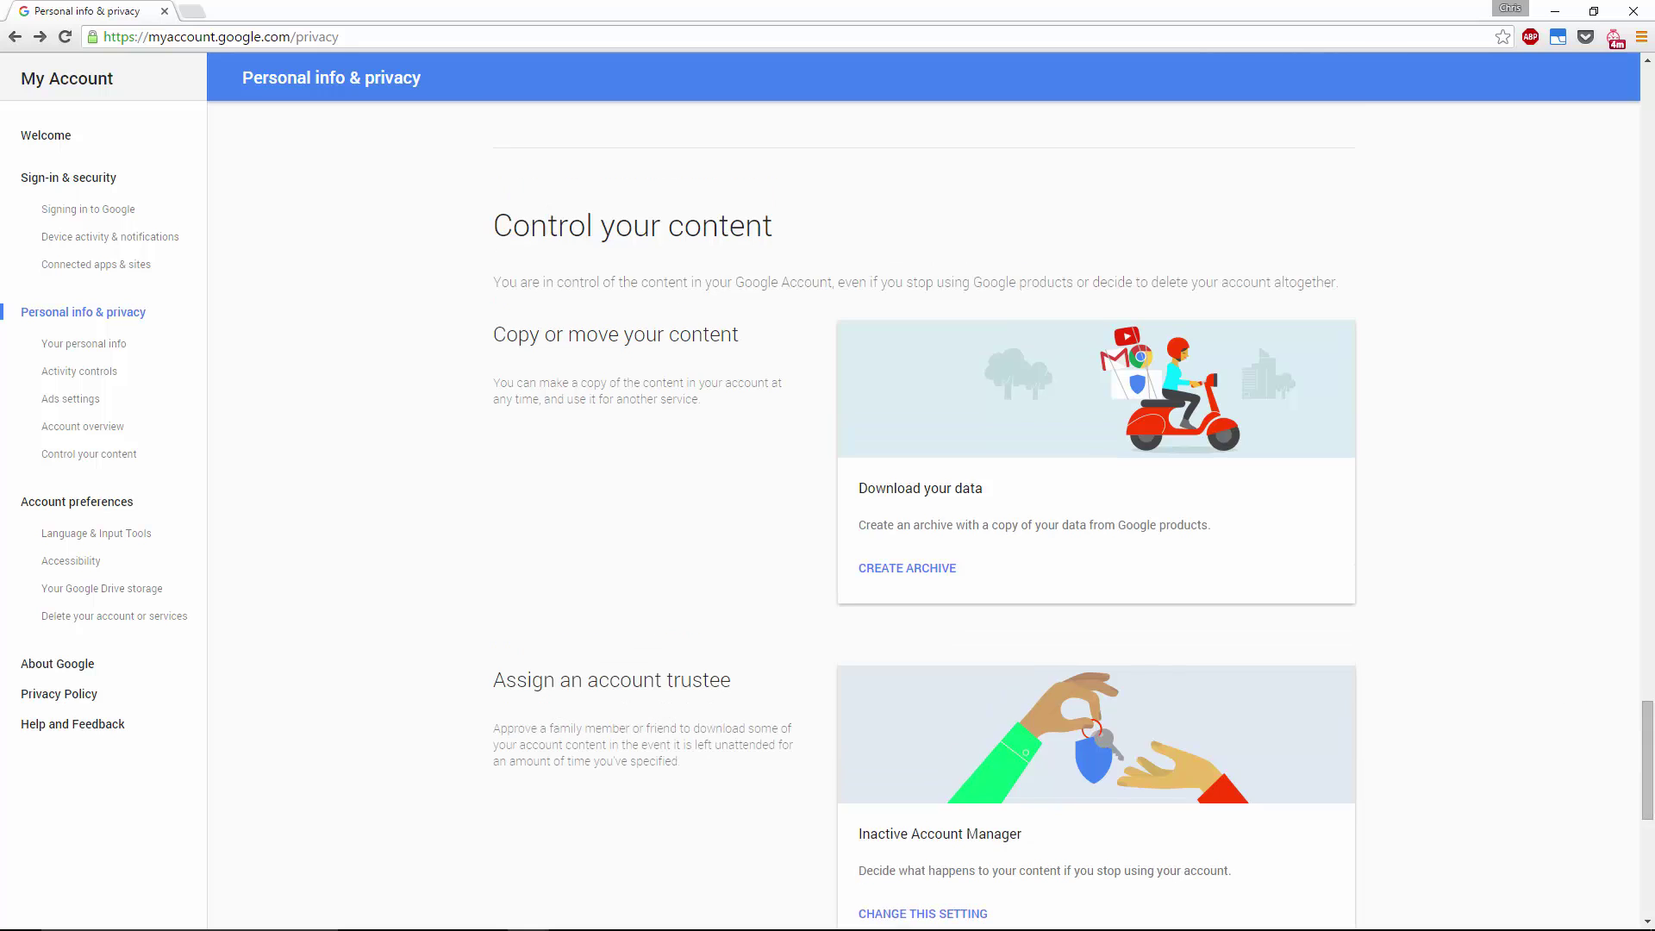
{"action": "right_click", "coordinate": [917, 808]}
{"action": "key", "text": "Escape"}
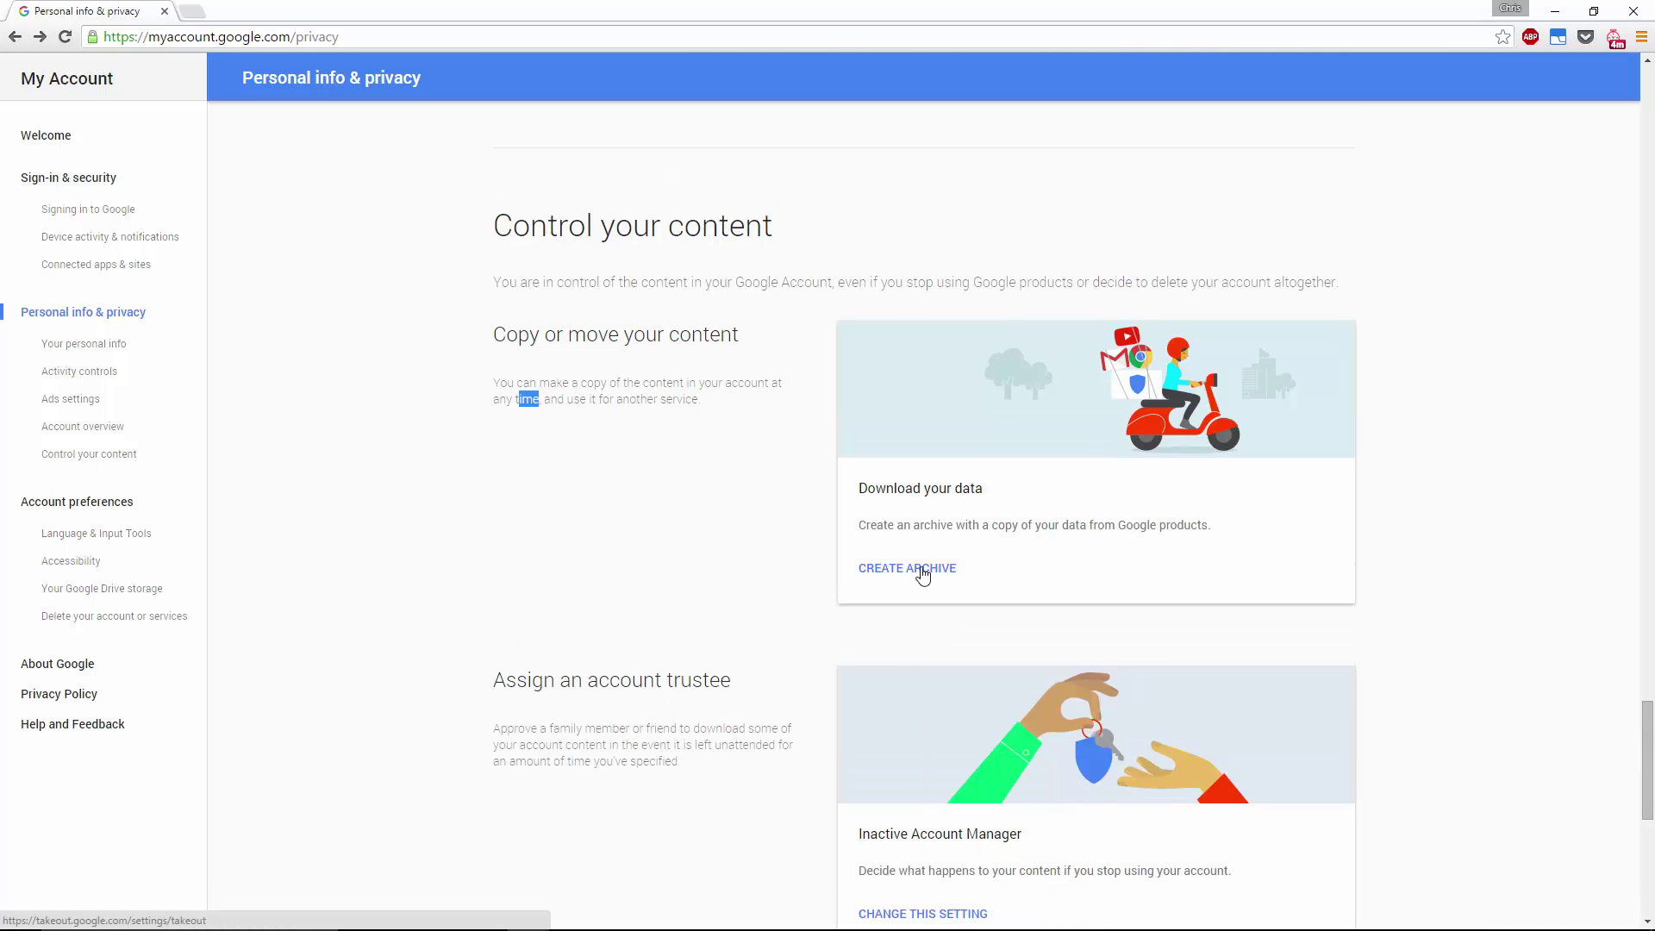
{"action": "left_click", "coordinate": [629, 451]}
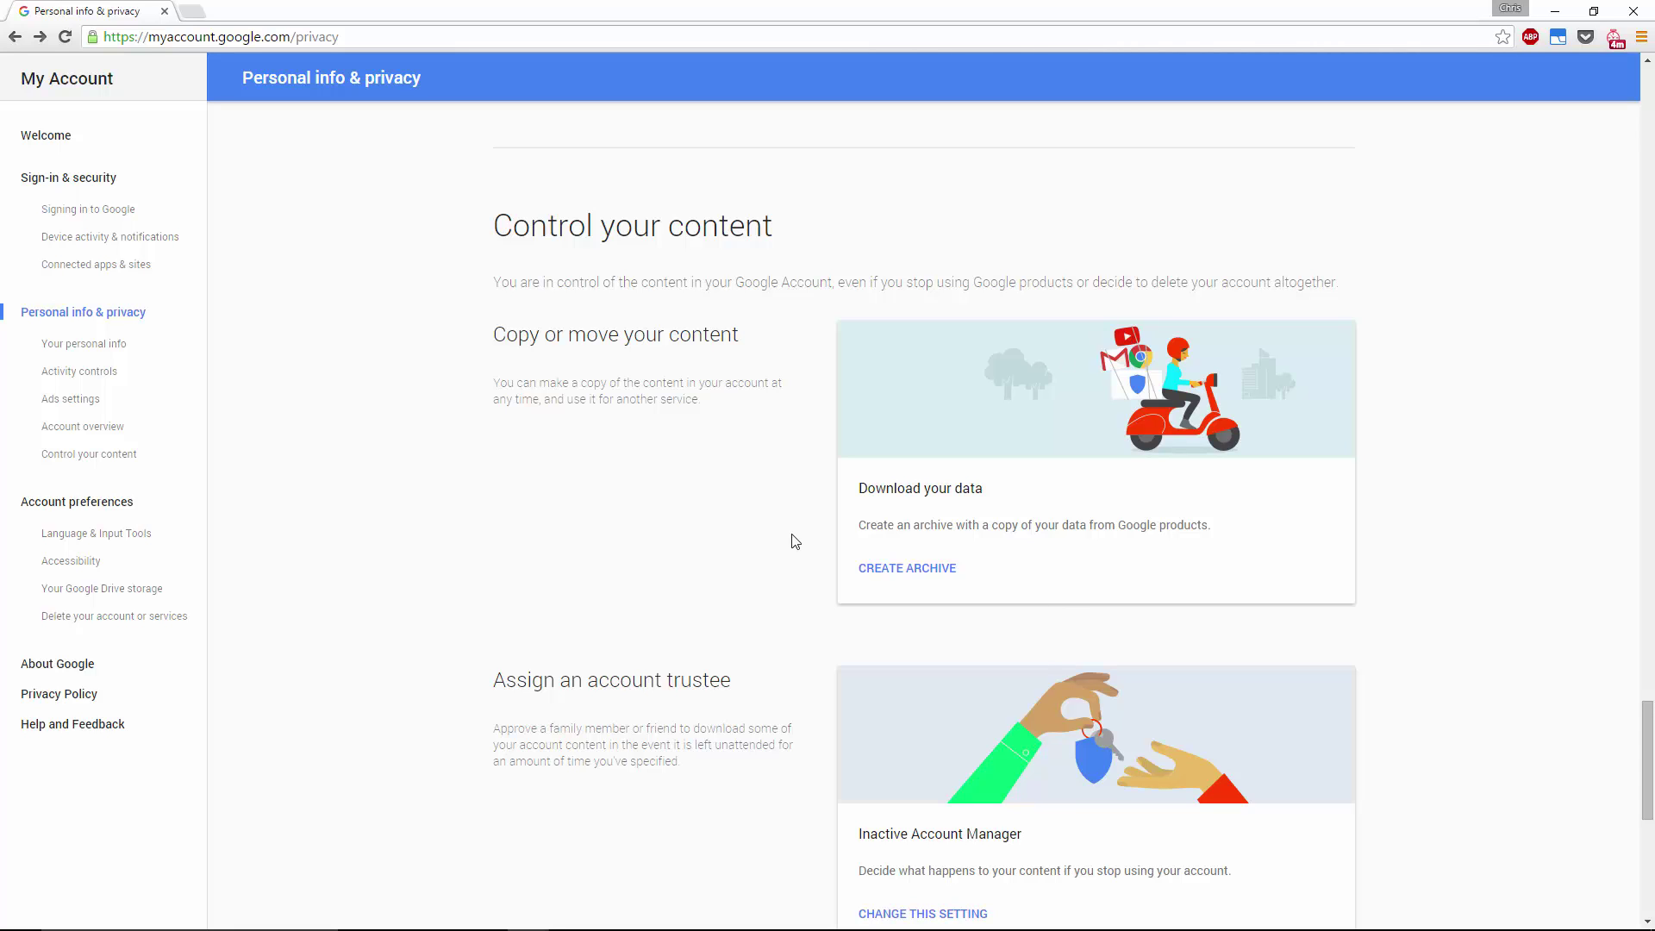
{"action": "left_click", "coordinate": [890, 569]}
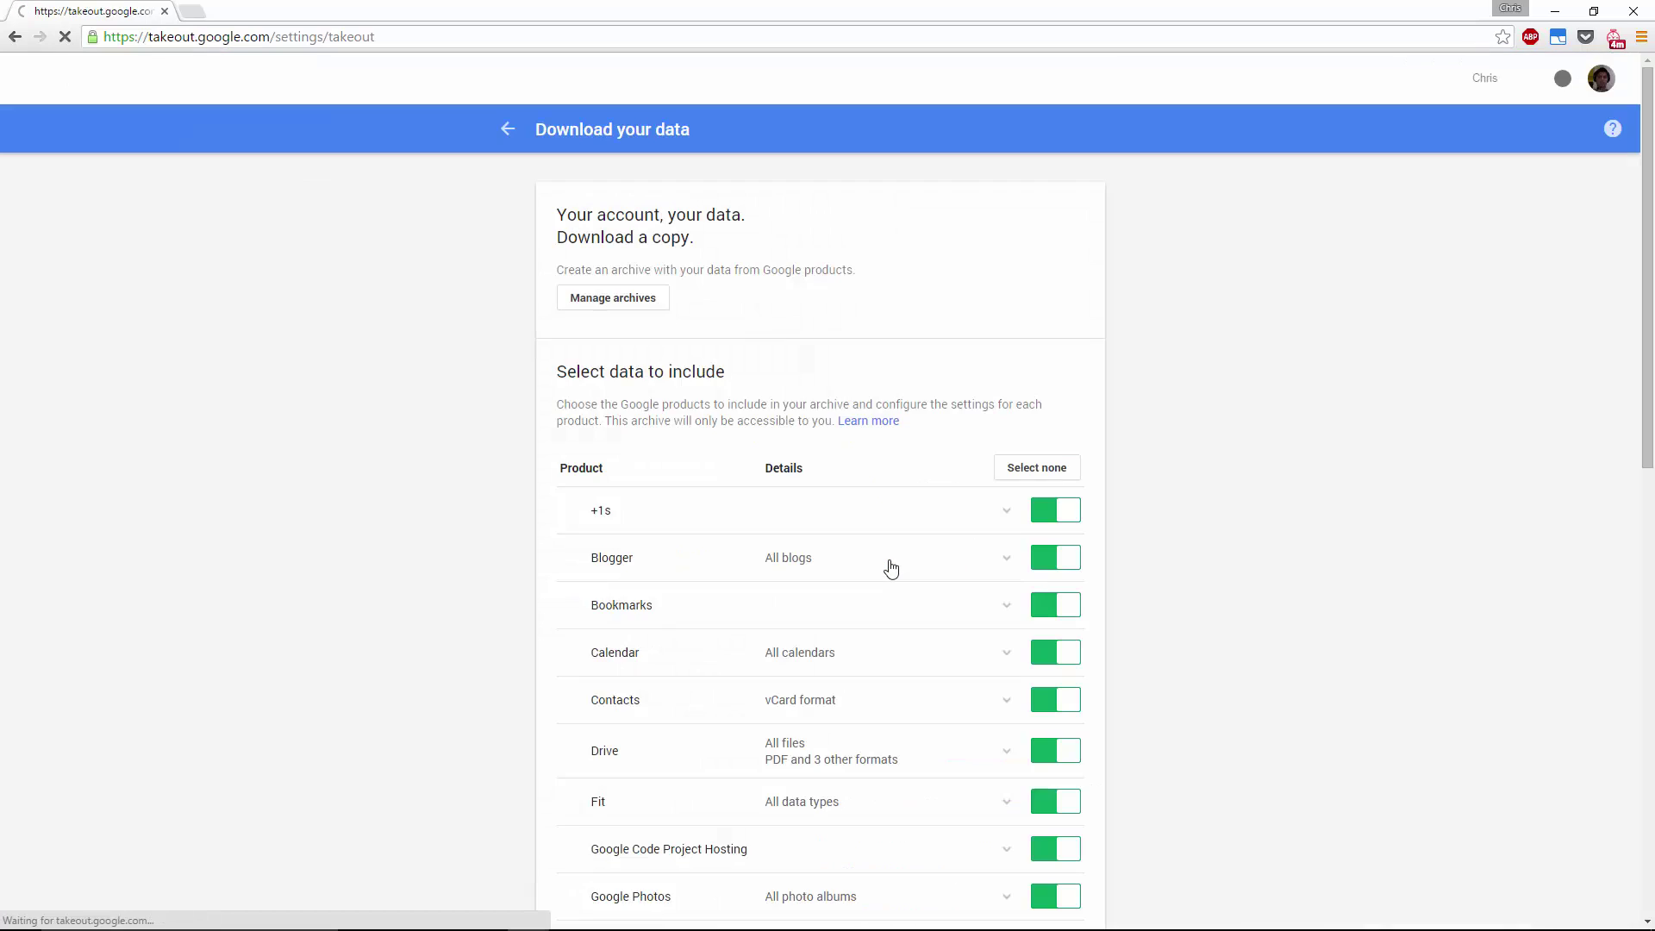
{"action": "scroll", "coordinate": [886, 563], "scroll_direction": "down", "scroll_amount": 5}
{"action": "scroll", "coordinate": [884, 561], "scroll_direction": "up", "scroll_amount": 6}
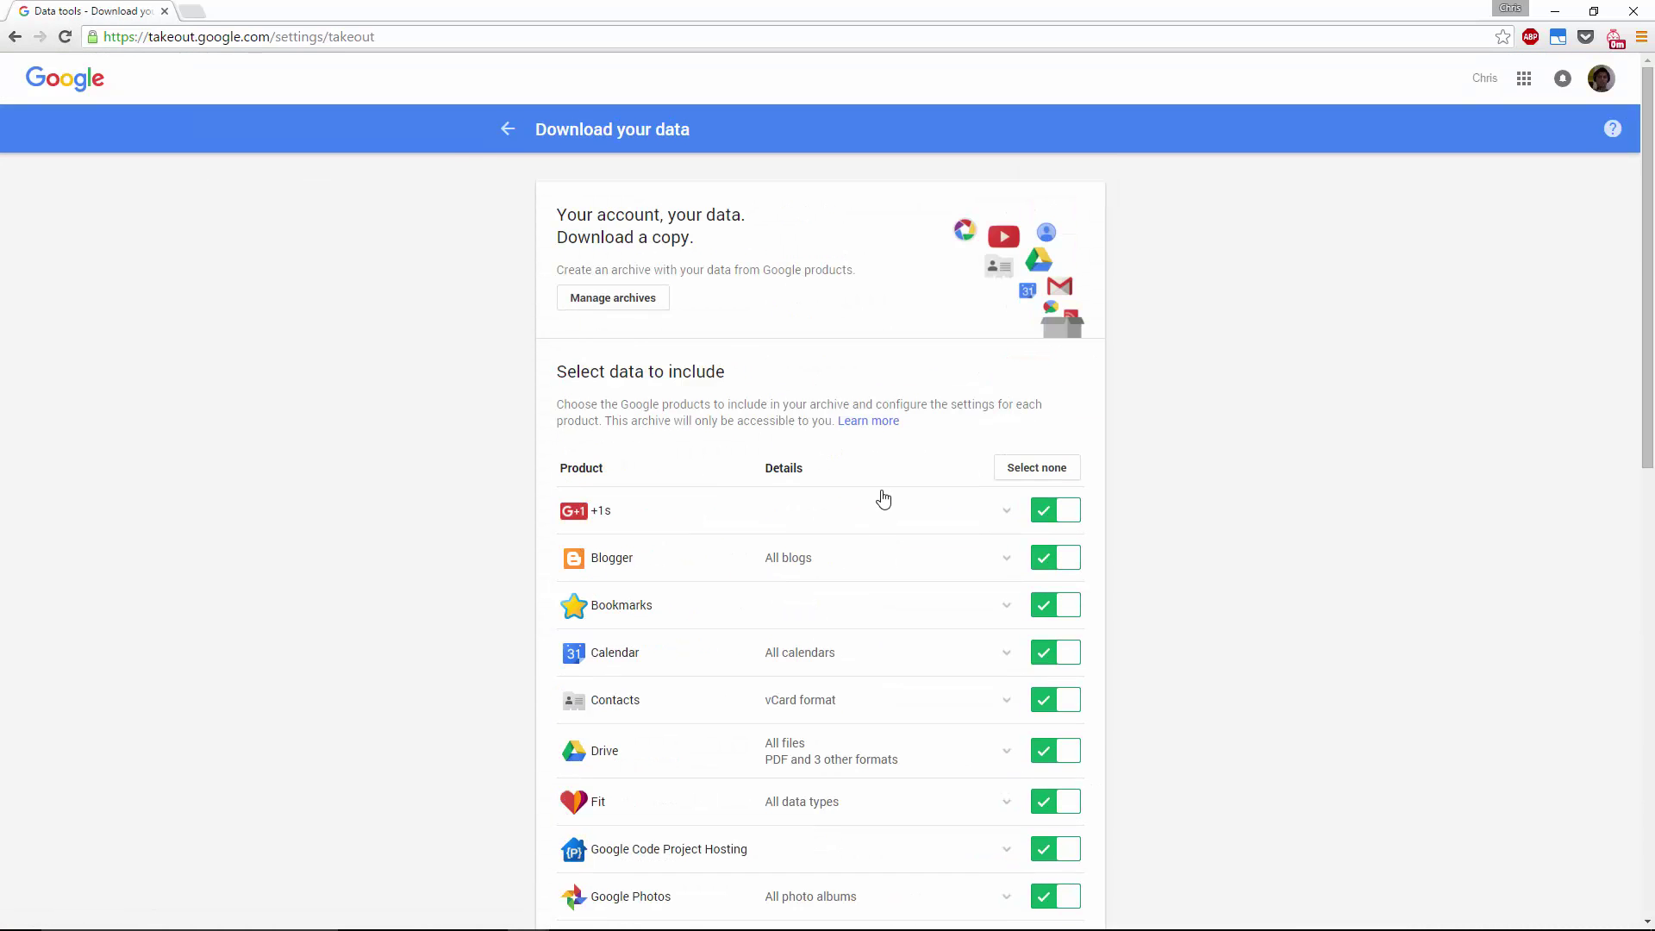
{"action": "scroll", "coordinate": [880, 552], "scroll_direction": "down", "scroll_amount": 12}
{"action": "left_click", "coordinate": [585, 809]}
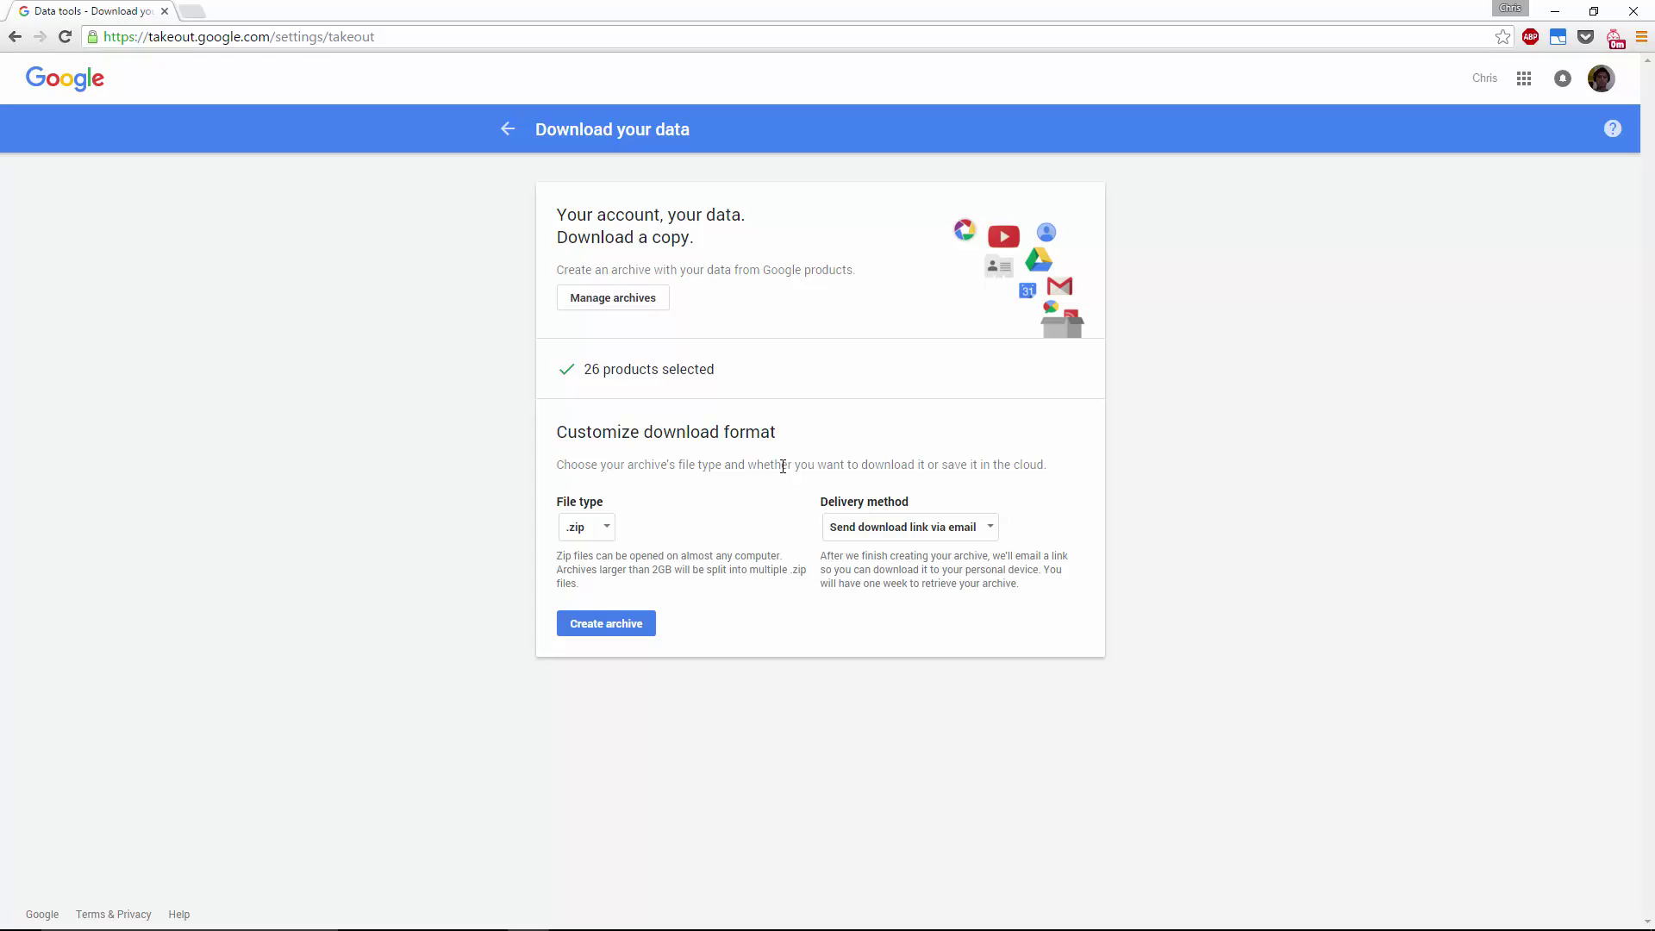
{"action": "key", "text": "alt+Left"}
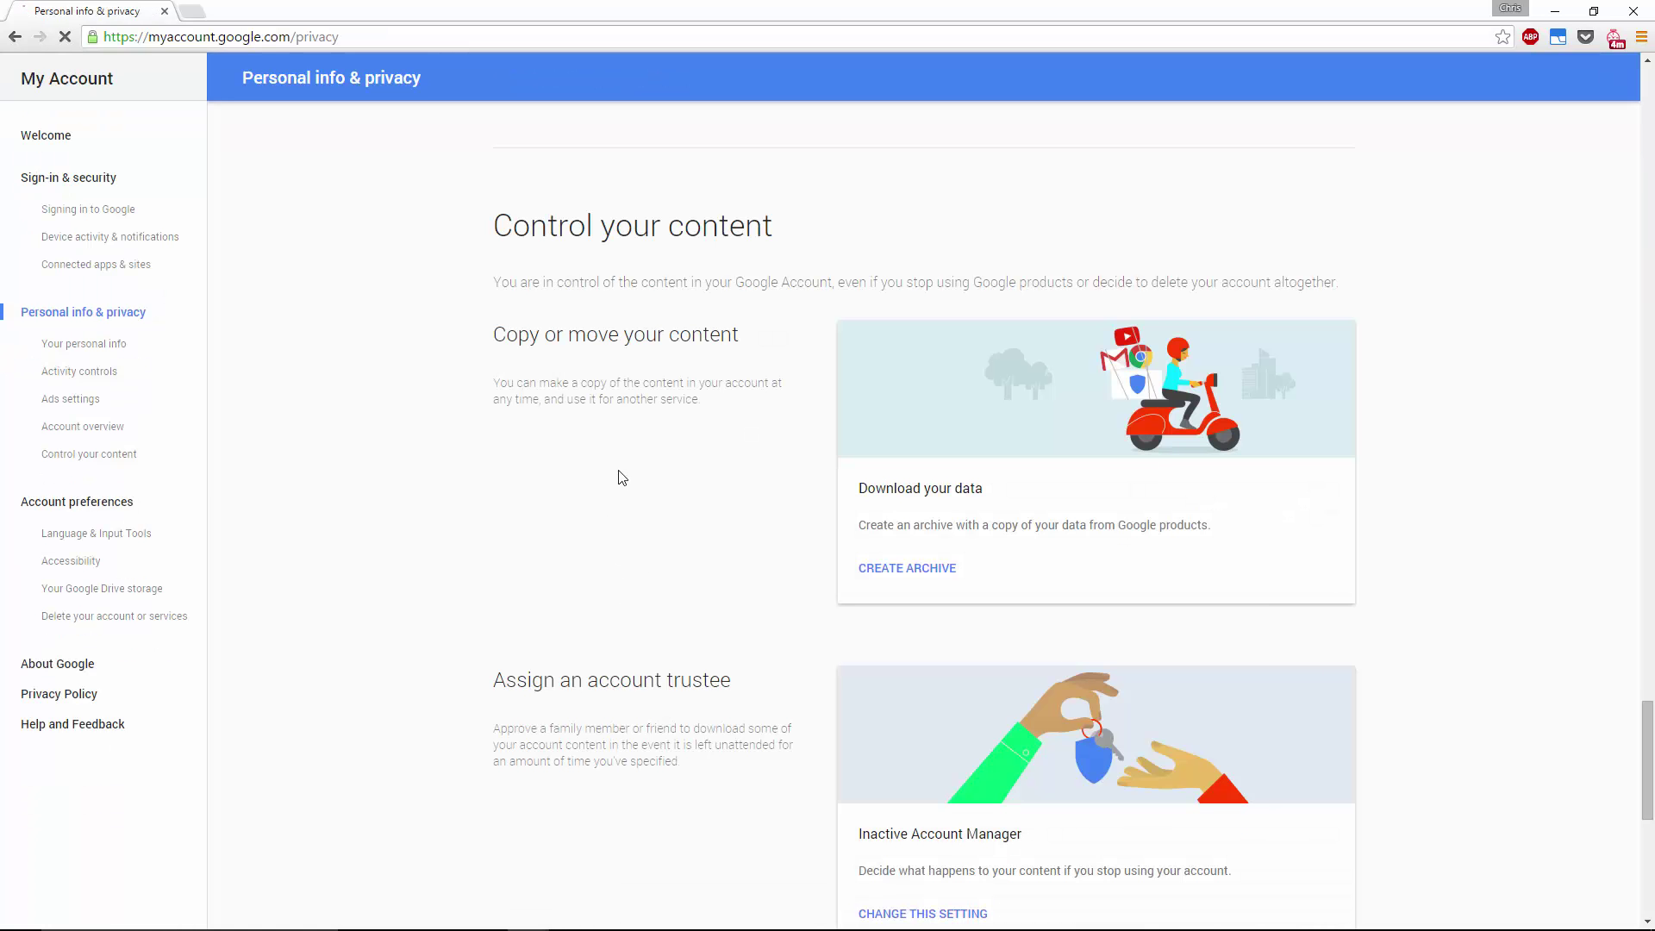
{"action": "key", "text": "alt+Right"}
{"action": "scroll", "coordinate": [850, 491], "scroll_direction": "down", "scroll_amount": 6}
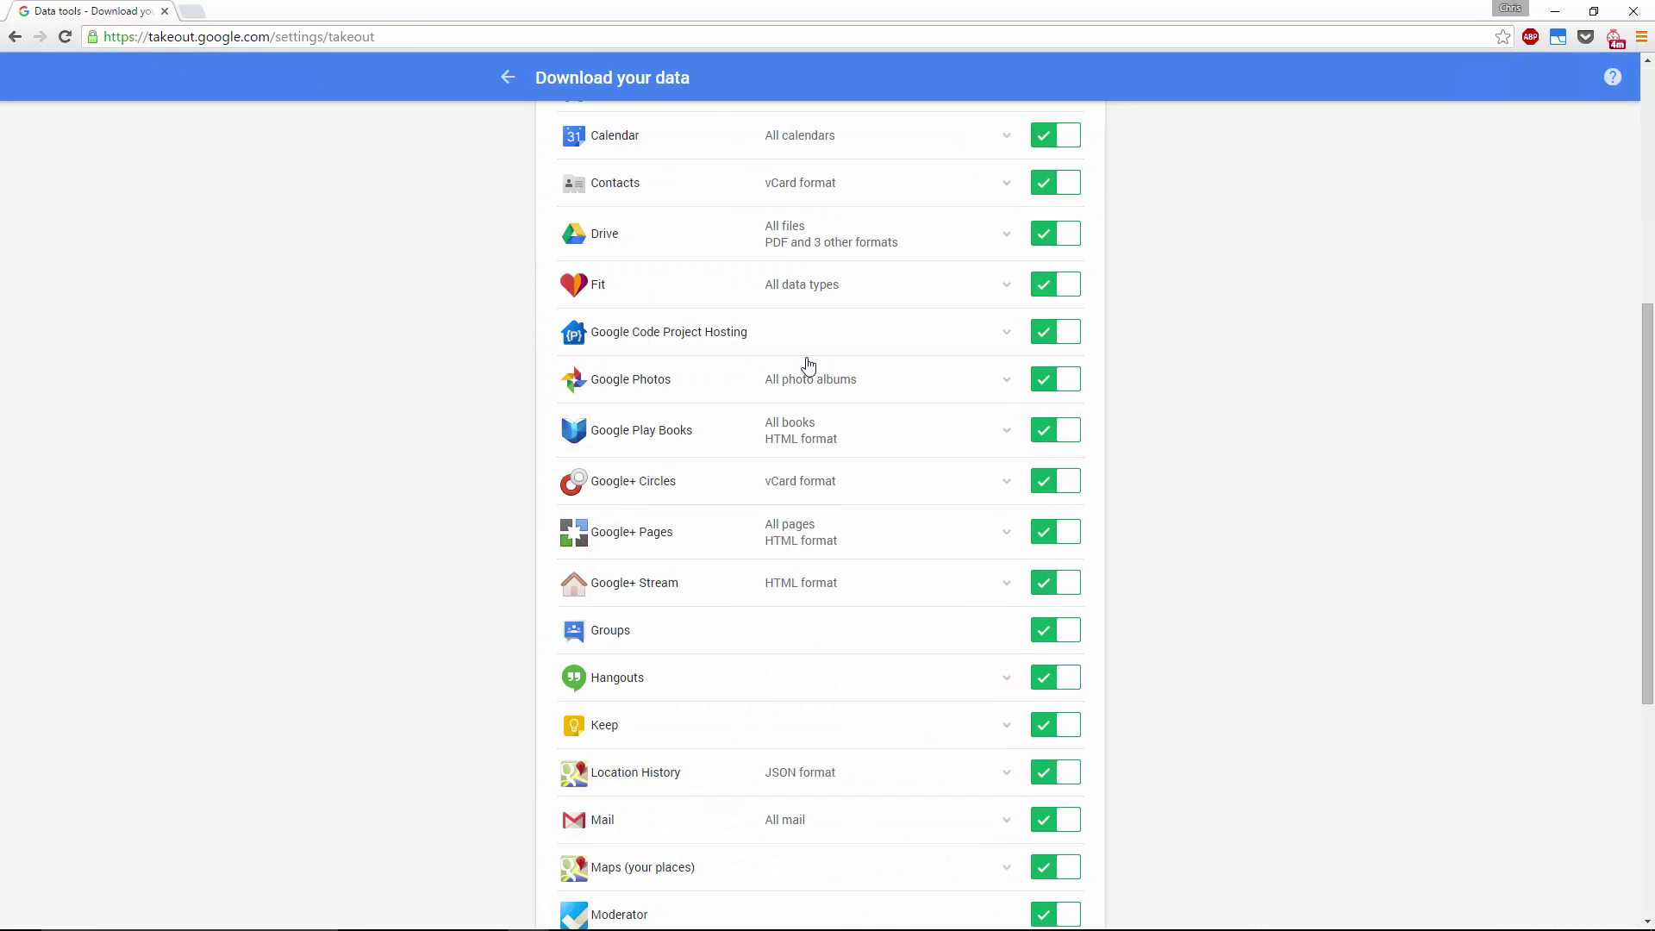
{"action": "scroll", "coordinate": [795, 329], "scroll_direction": "down", "scroll_amount": 5}
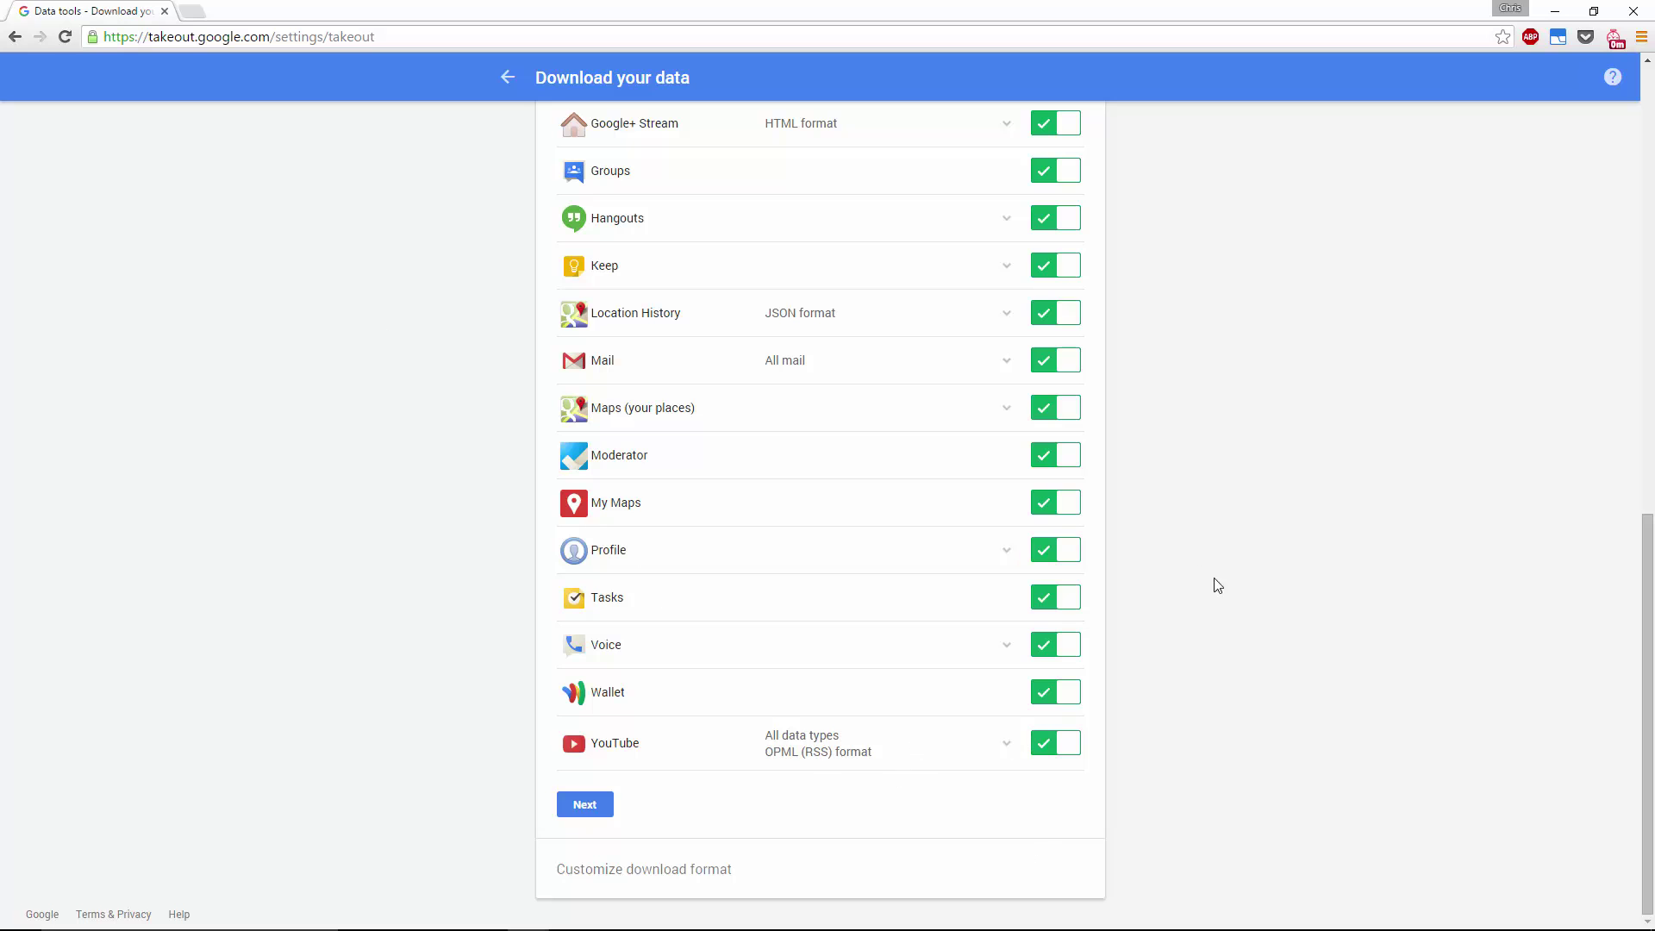
{"action": "right_click", "coordinate": [1090, 603]}
{"action": "left_click", "coordinate": [1273, 366]}
{"action": "scroll", "coordinate": [1290, 621], "scroll_direction": "up", "scroll_amount": 10}
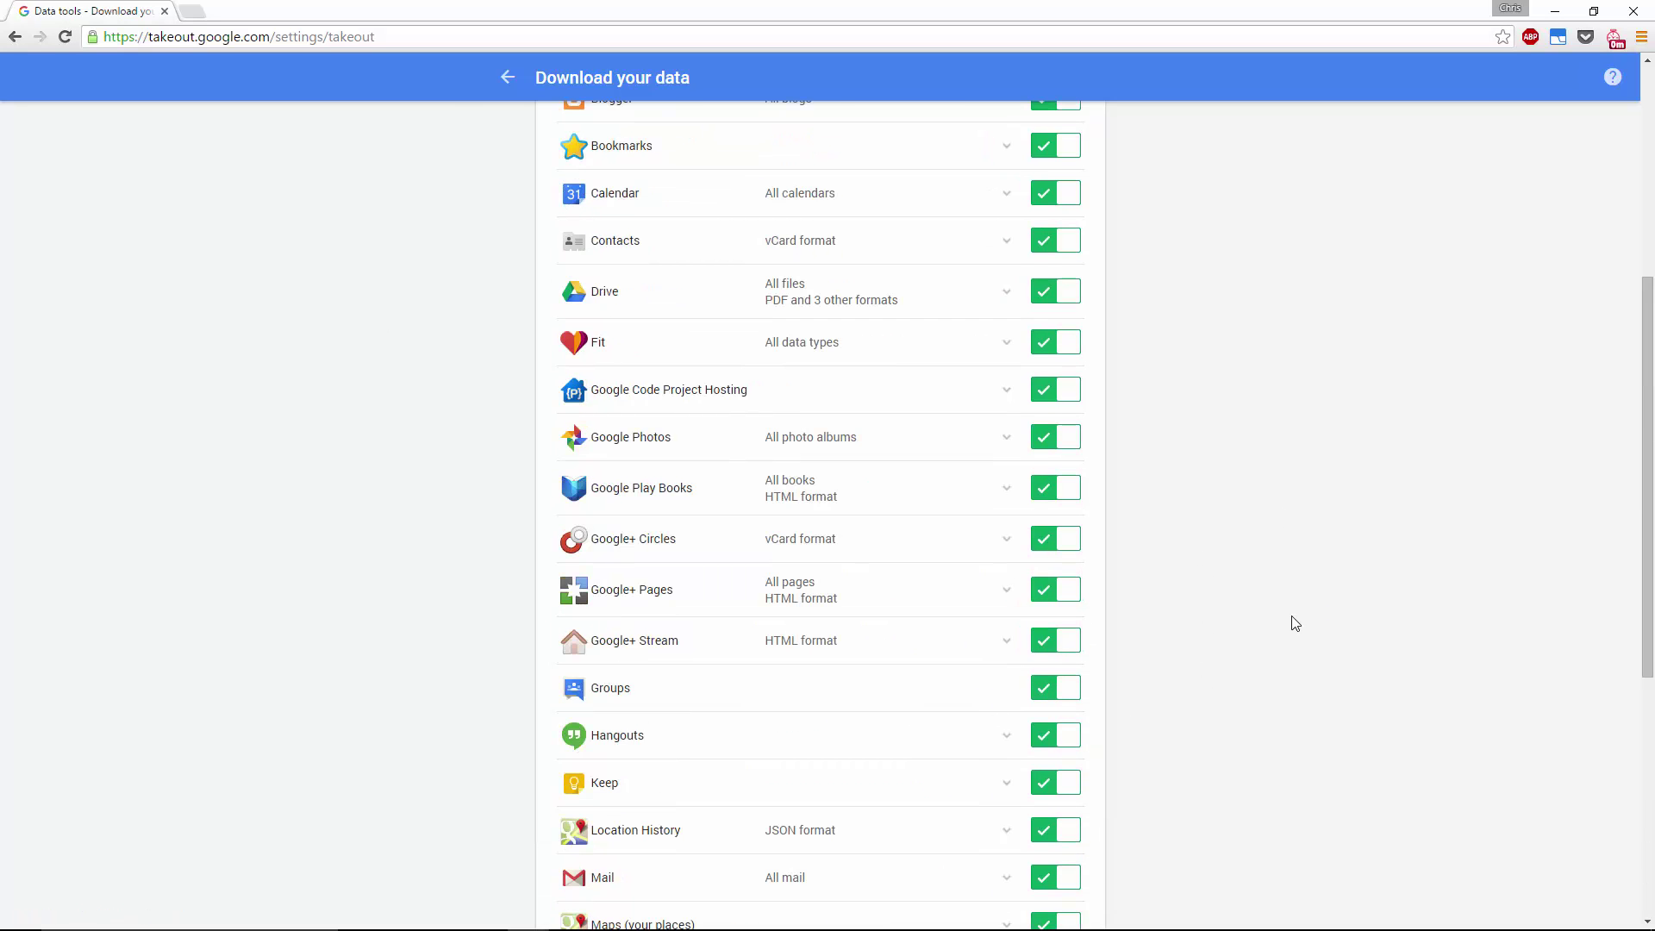
{"action": "scroll", "coordinate": [1295, 623], "scroll_direction": "down", "scroll_amount": 10}
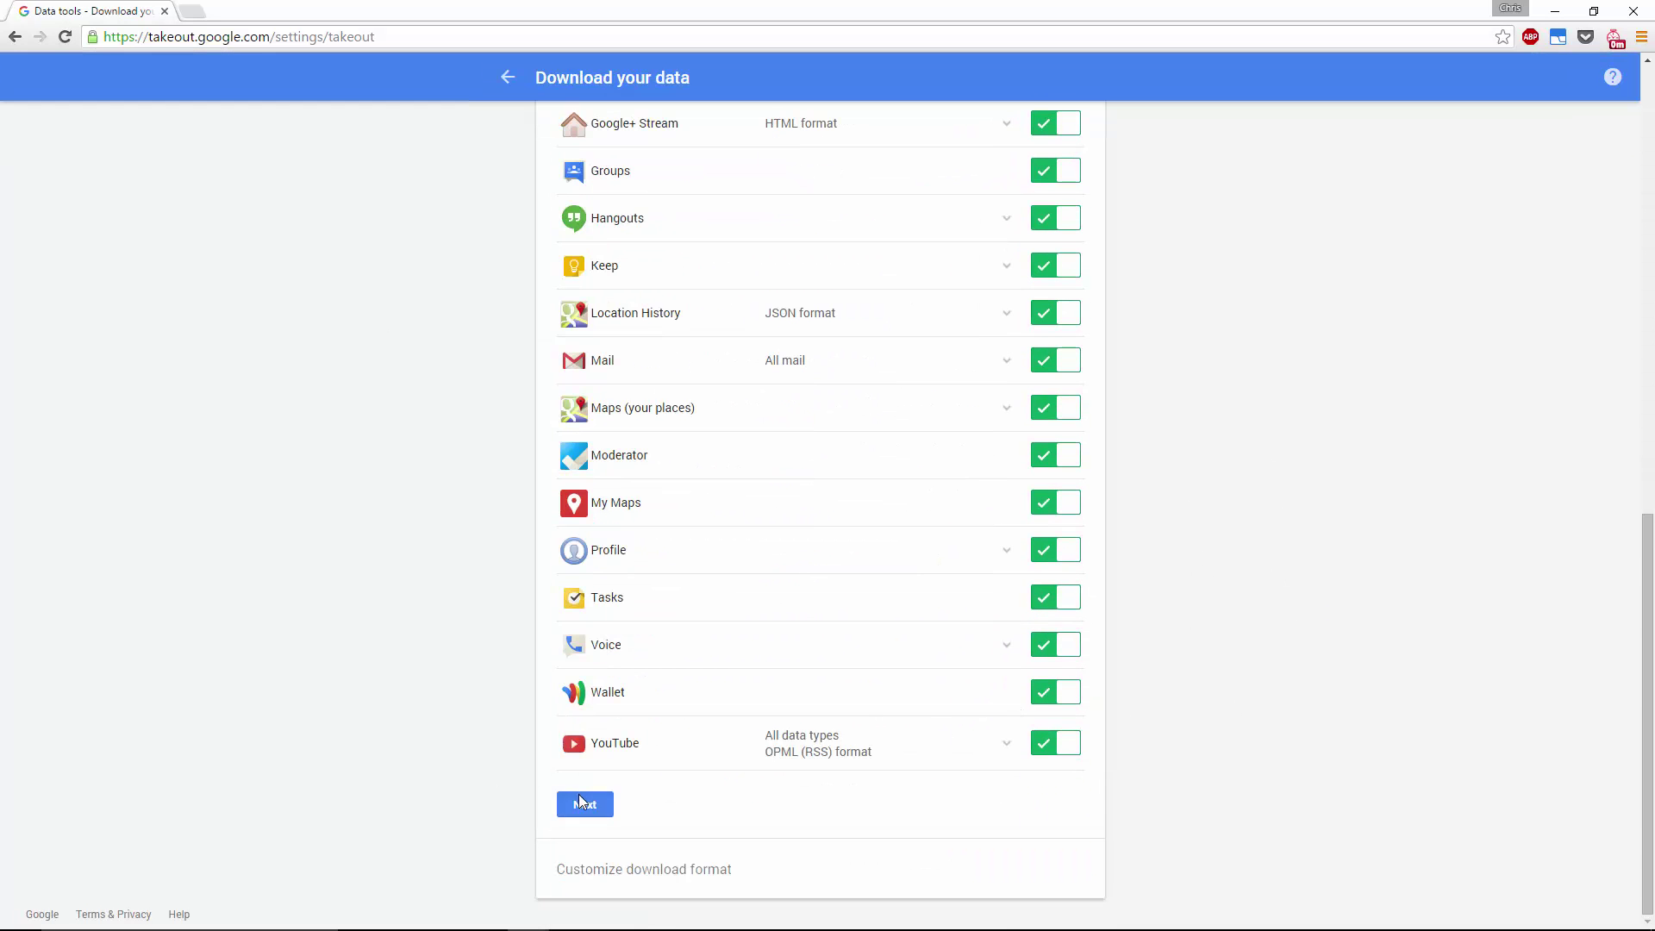
{"action": "left_click", "coordinate": [581, 802]}
{"action": "left_click", "coordinate": [566, 536]}
{"action": "left_click", "coordinate": [724, 540]}
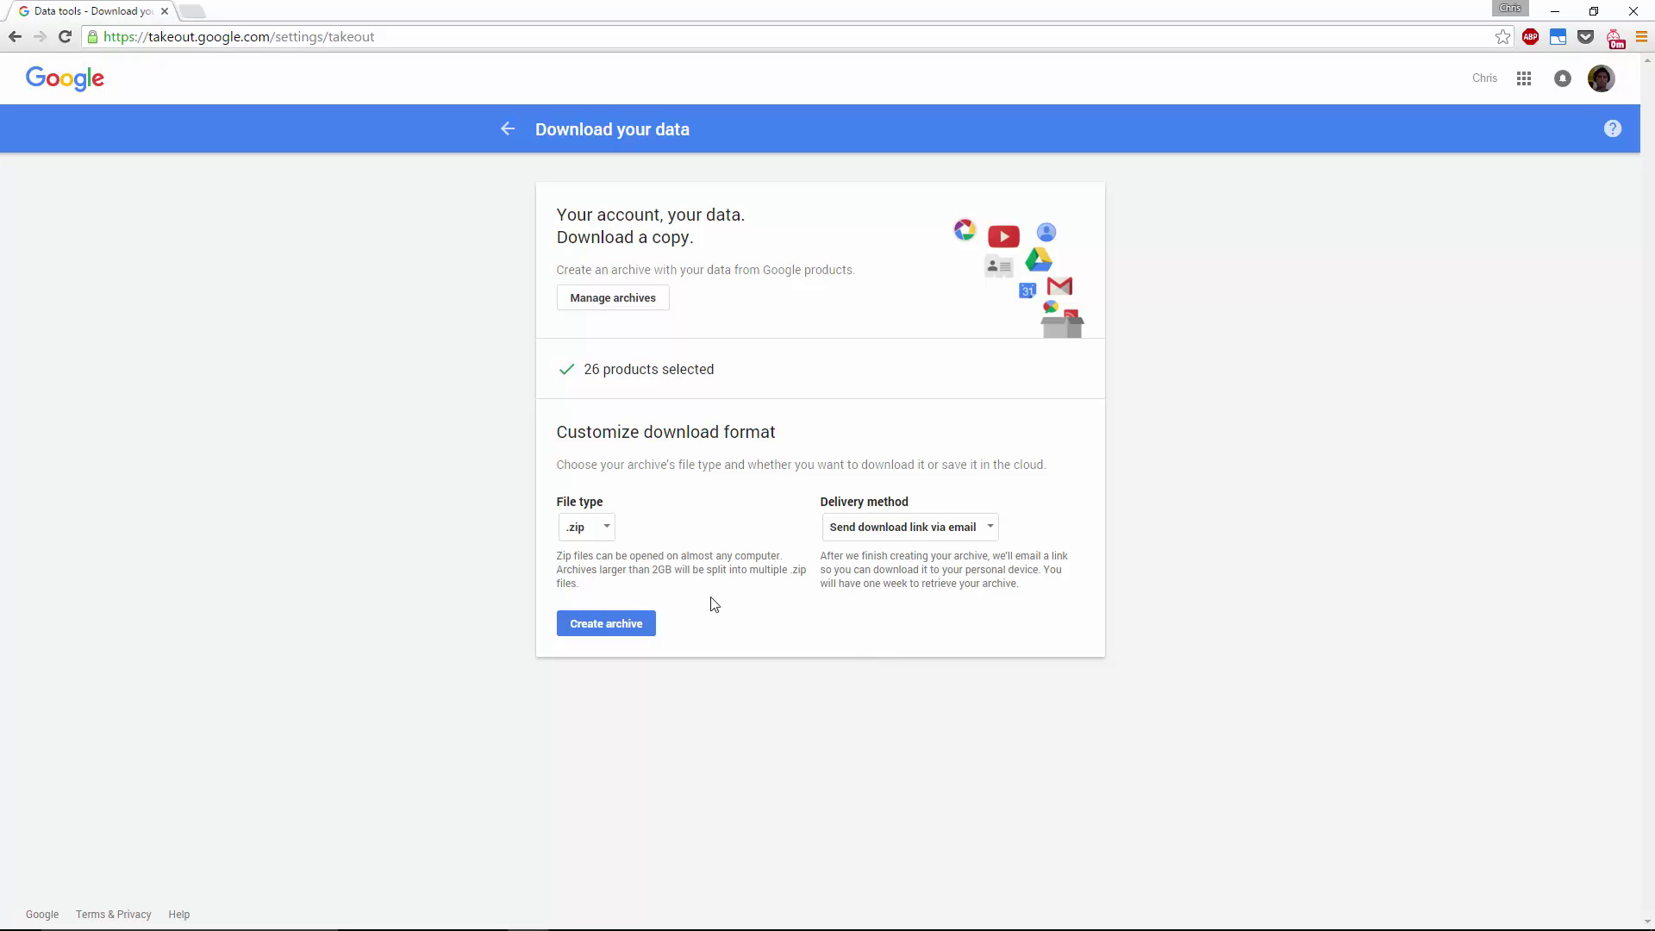
Step: Leave the archive setup and scroll Personal info & privacy to the Inactive Account Manager card
{"action": "key", "text": "alt+Left"}
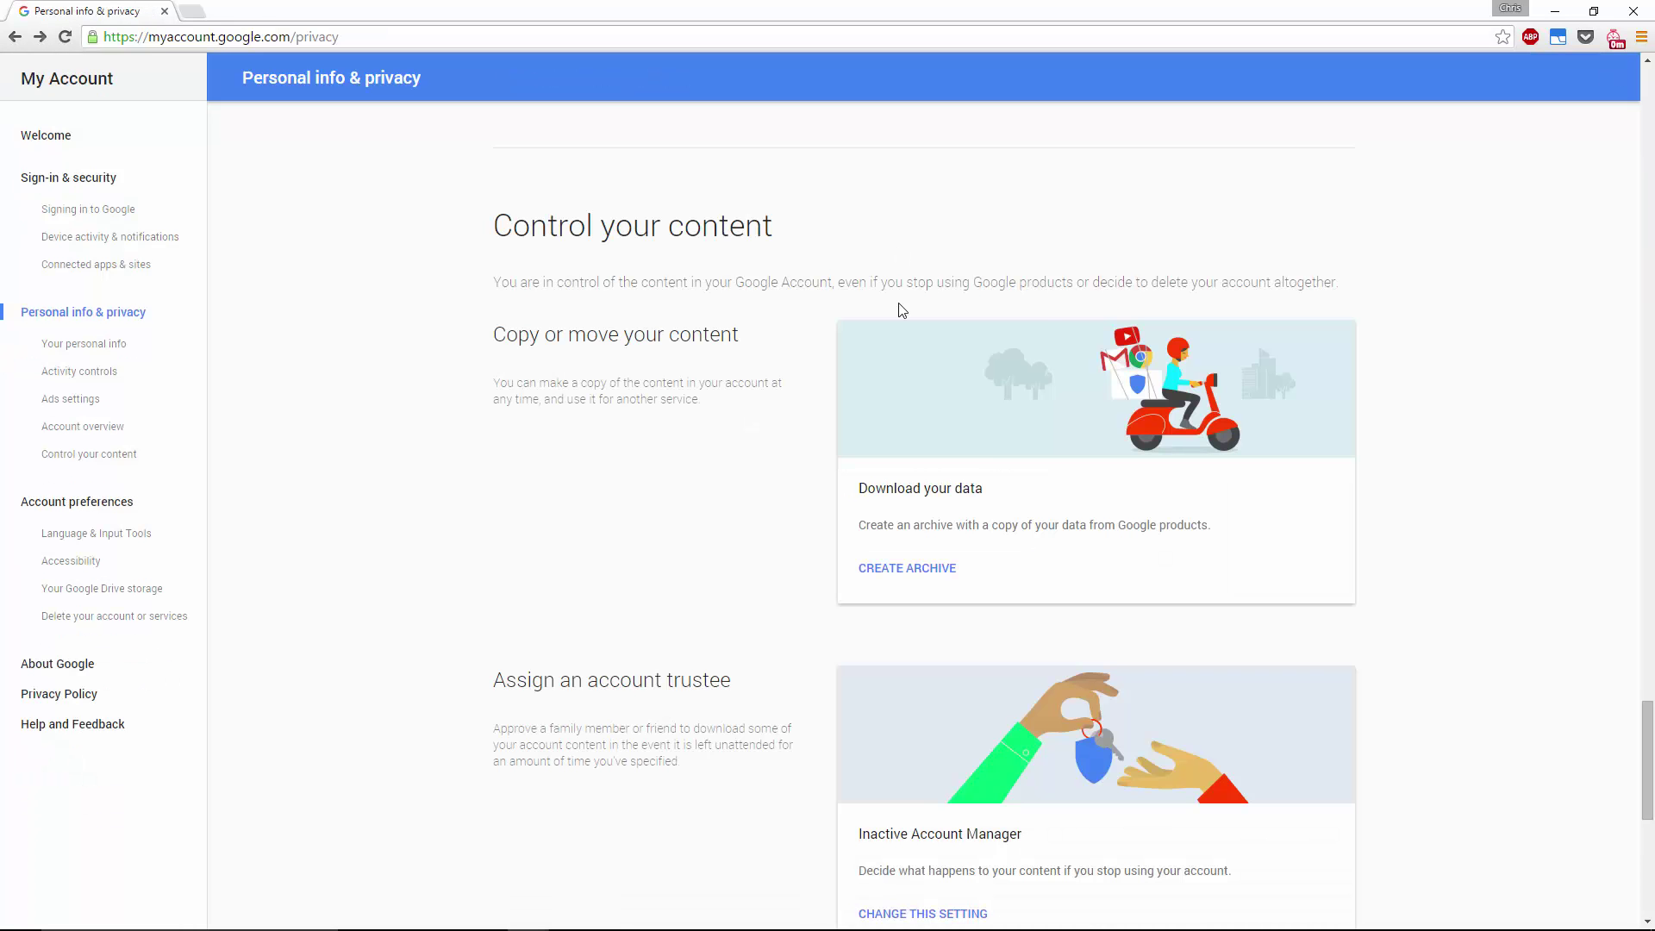
{"action": "scroll", "coordinate": [1412, 562], "scroll_direction": "down", "scroll_amount": 8}
{"action": "scroll", "coordinate": [1387, 561], "scroll_direction": "up", "scroll_amount": 7}
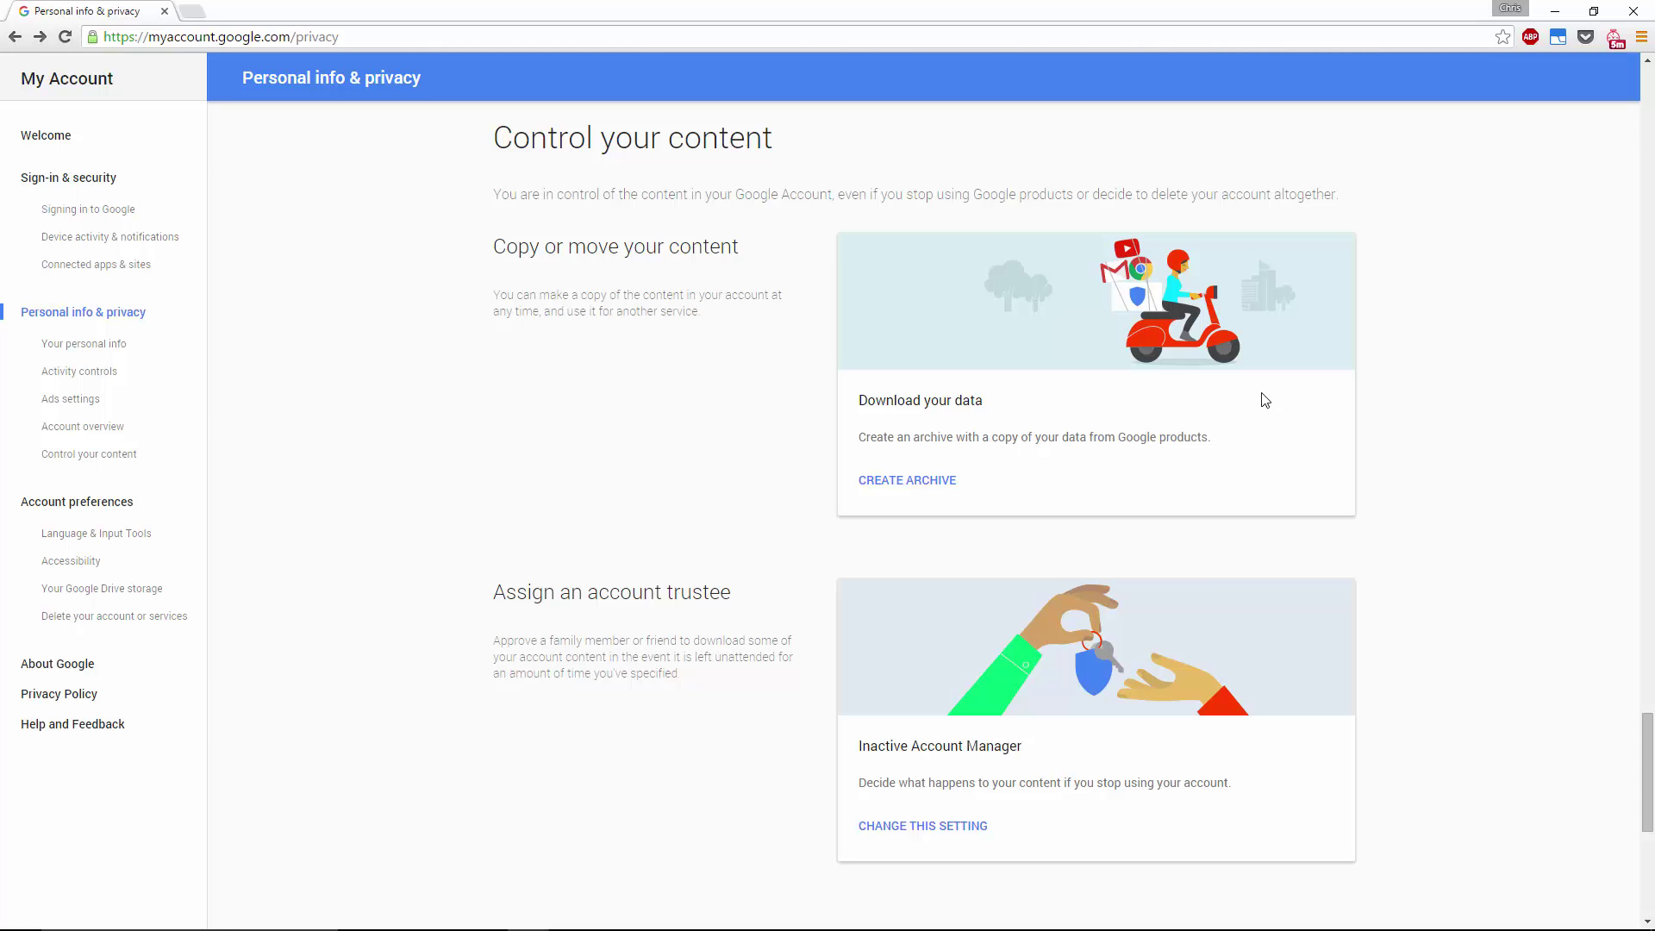
{"action": "scroll", "coordinate": [1265, 400], "scroll_direction": "up", "scroll_amount": 11}
{"action": "scroll", "coordinate": [1041, 608], "scroll_direction": "down", "scroll_amount": 7}
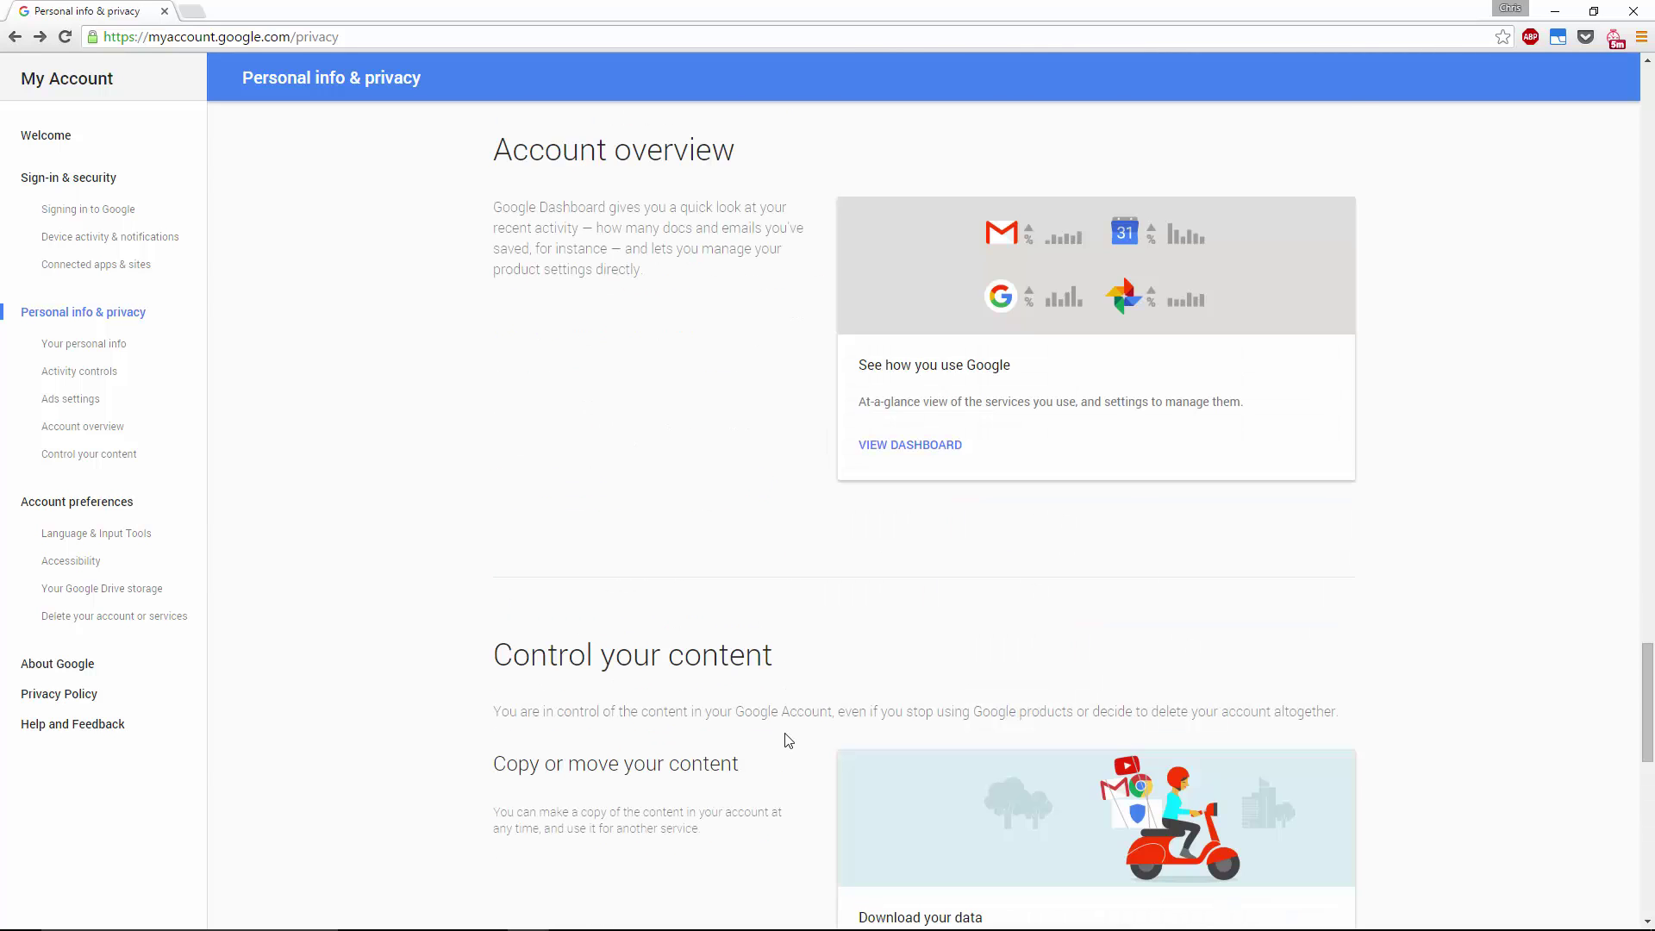
{"action": "scroll", "coordinate": [787, 740], "scroll_direction": "down", "scroll_amount": 2}
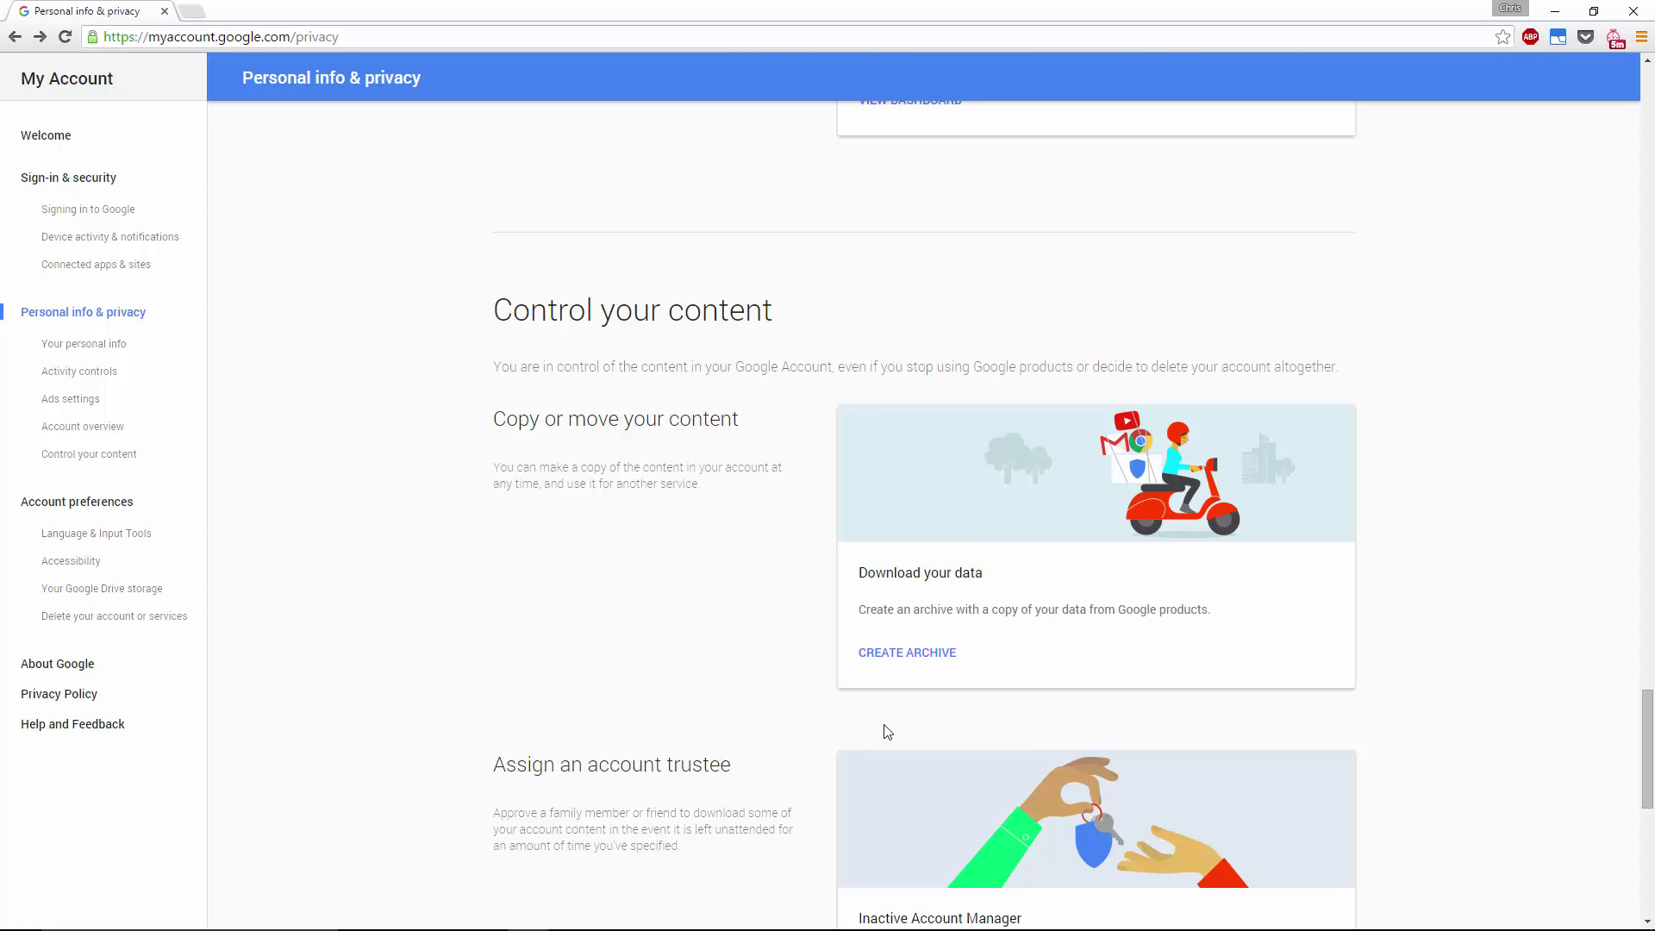
{"action": "scroll", "coordinate": [794, 780], "scroll_direction": "down", "scroll_amount": 5}
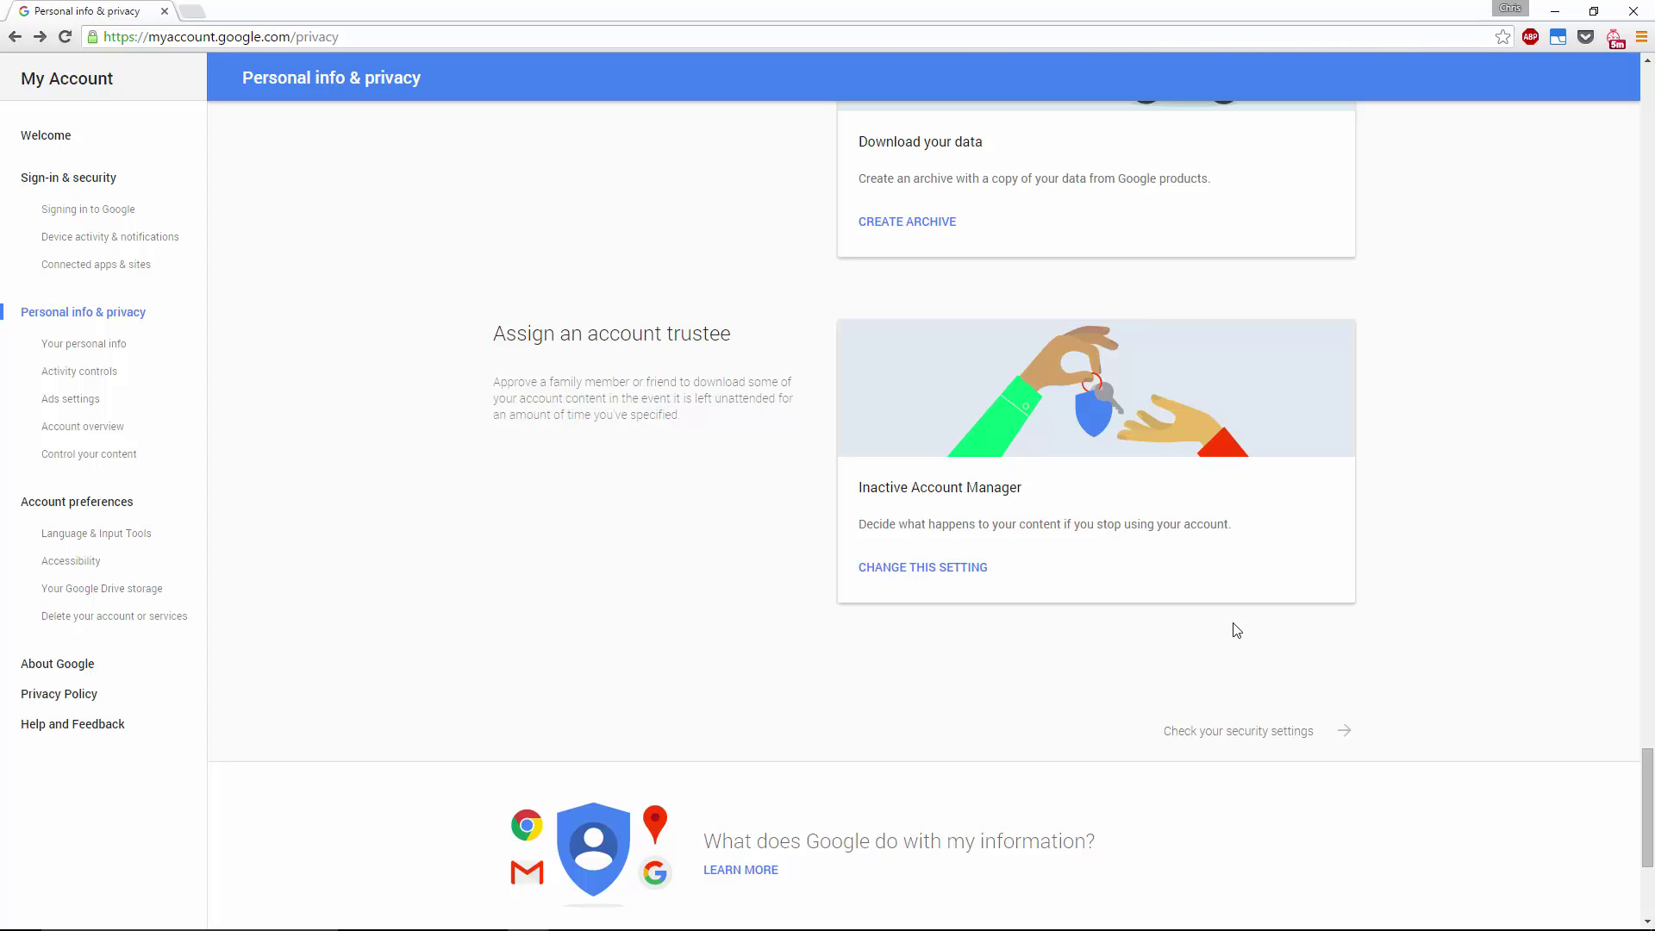
{"action": "scroll", "coordinate": [763, 437], "scroll_direction": "down", "scroll_amount": 1}
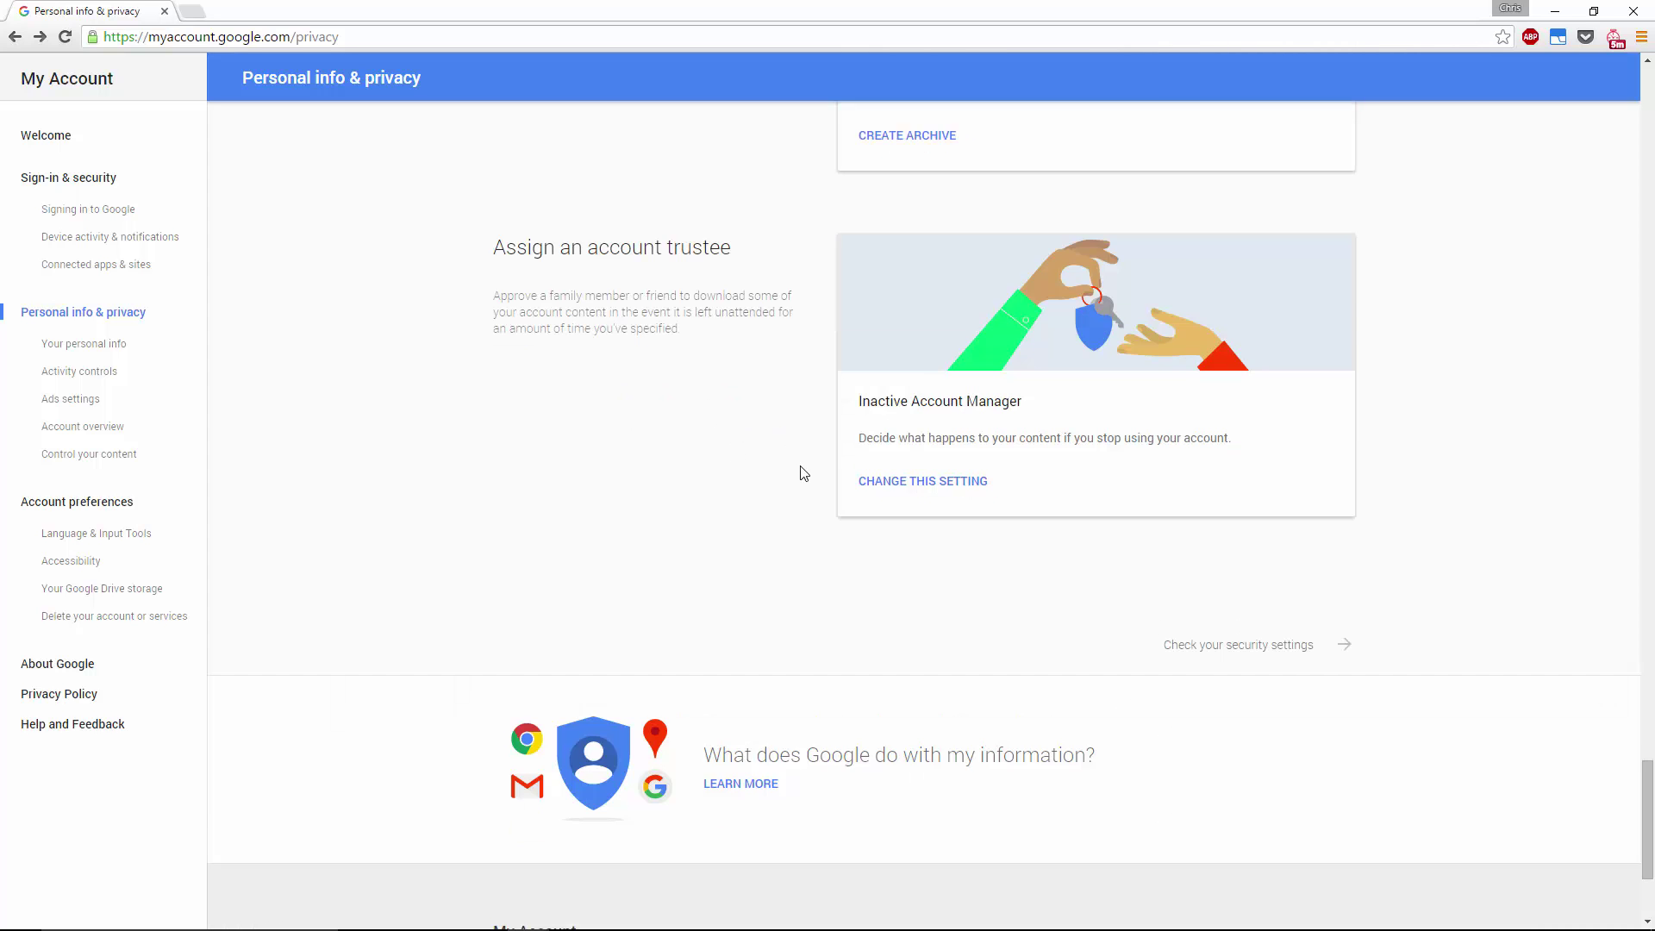
{"action": "scroll", "coordinate": [799, 473], "scroll_direction": "up", "scroll_amount": 5}
{"action": "scroll", "coordinate": [805, 499], "scroll_direction": "down", "scroll_amount": 5}
{"action": "scroll", "coordinate": [809, 543], "scroll_direction": "up", "scroll_amount": 3}
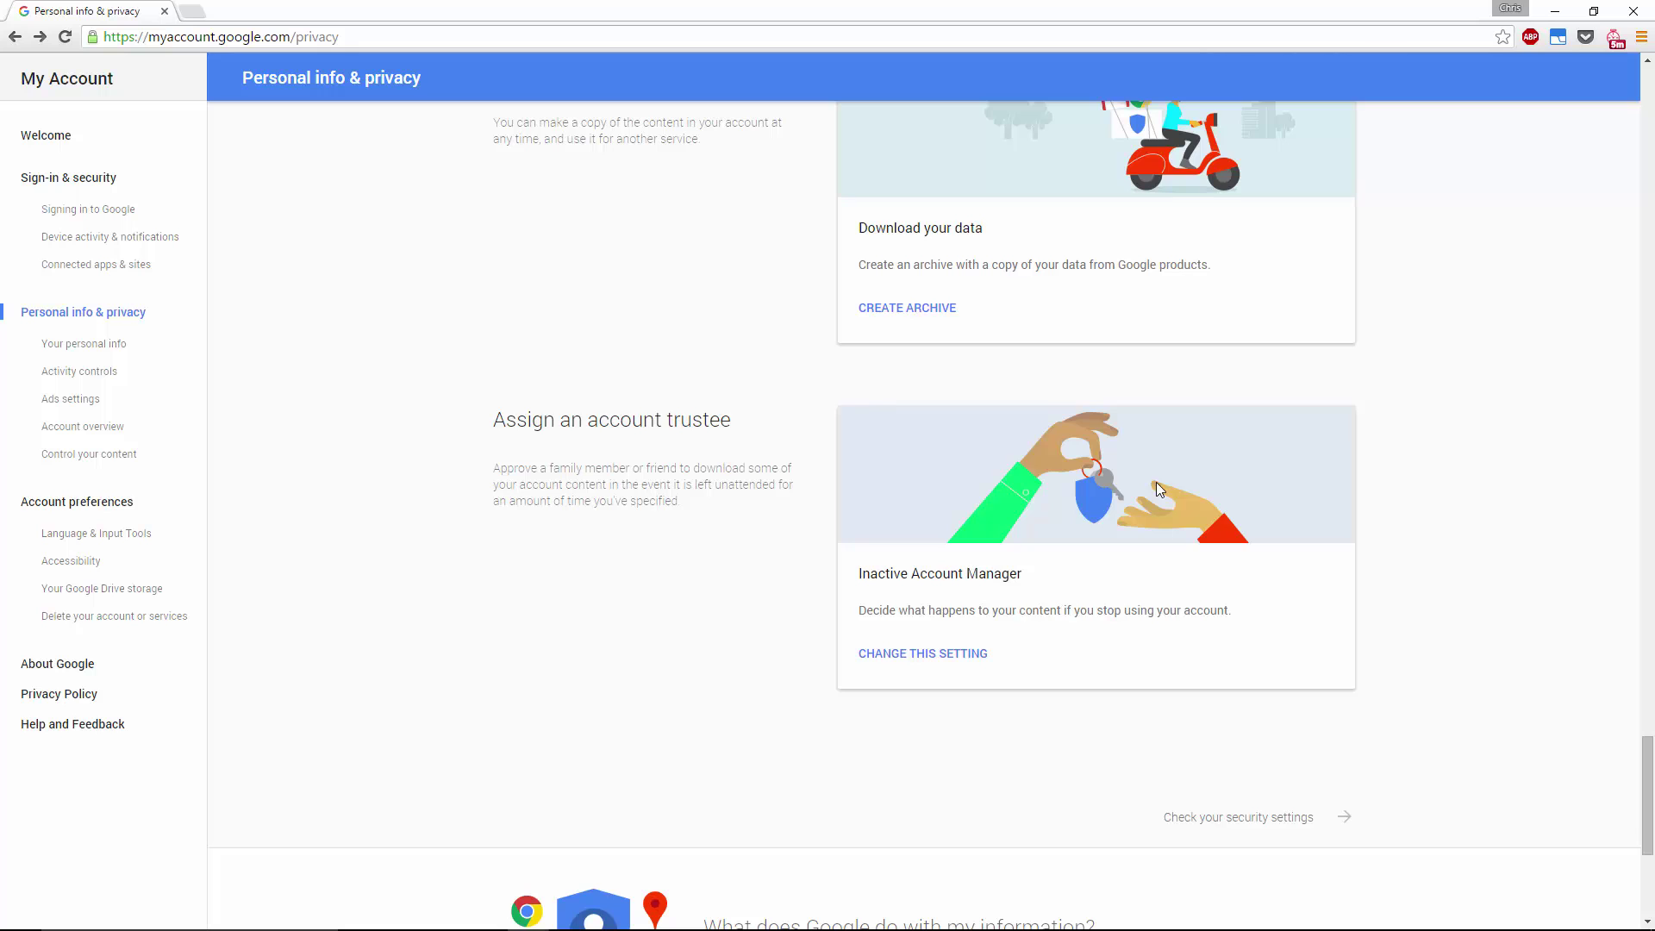
{"action": "left_click", "coordinate": [936, 653]}
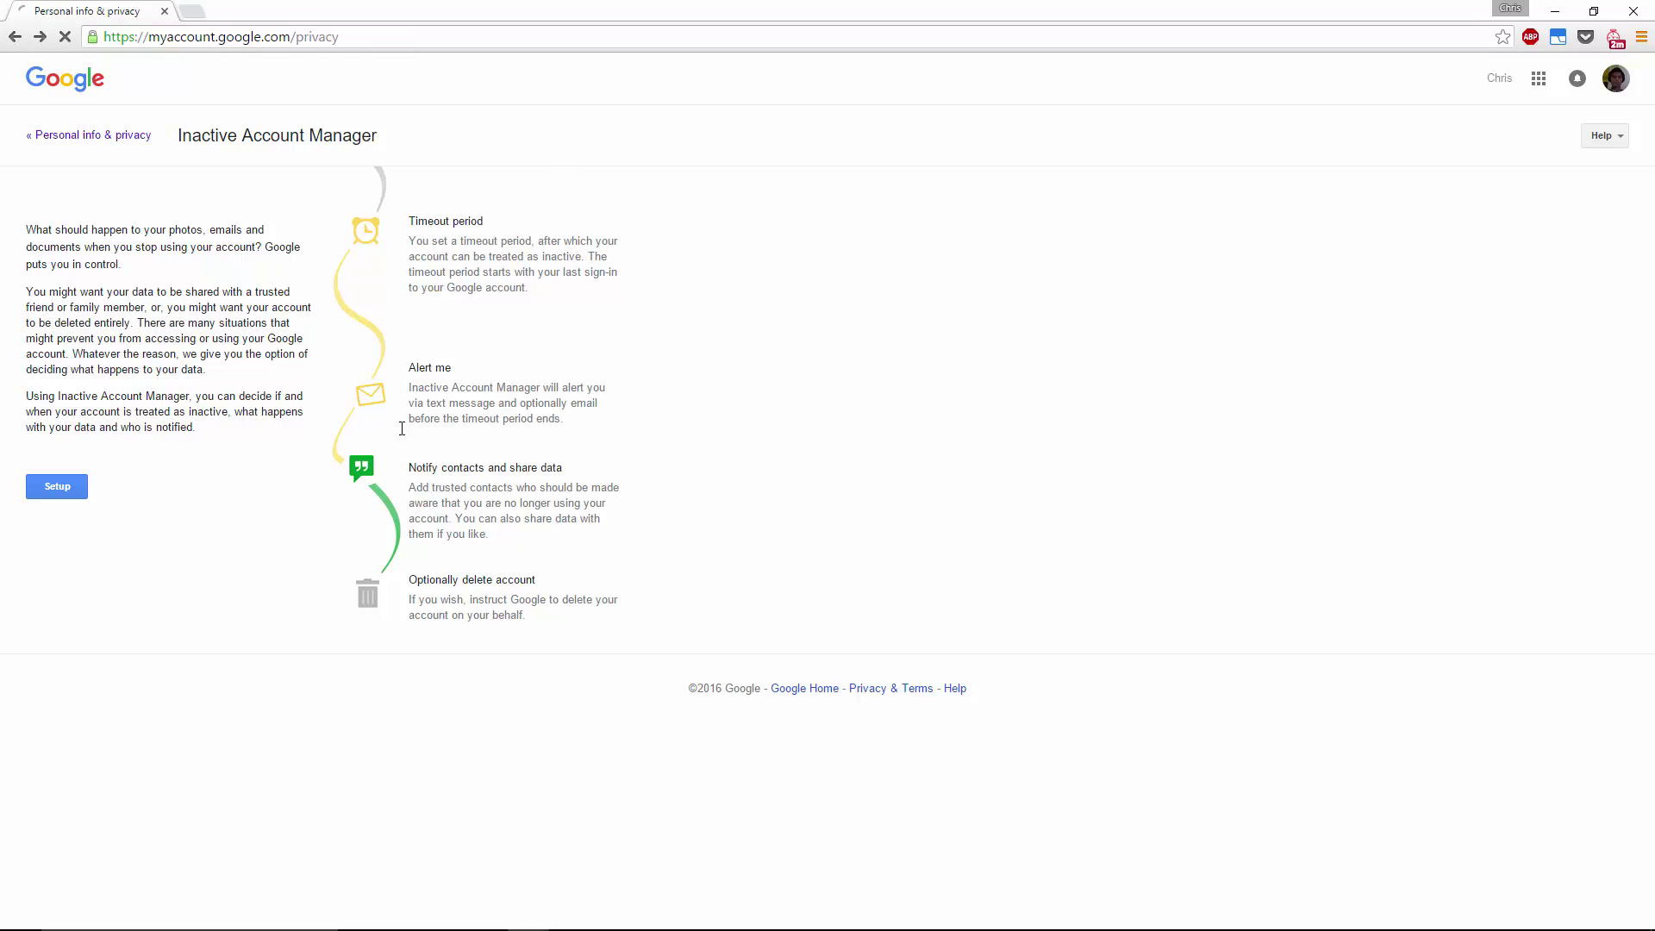
{"action": "key", "text": "alt+Left"}
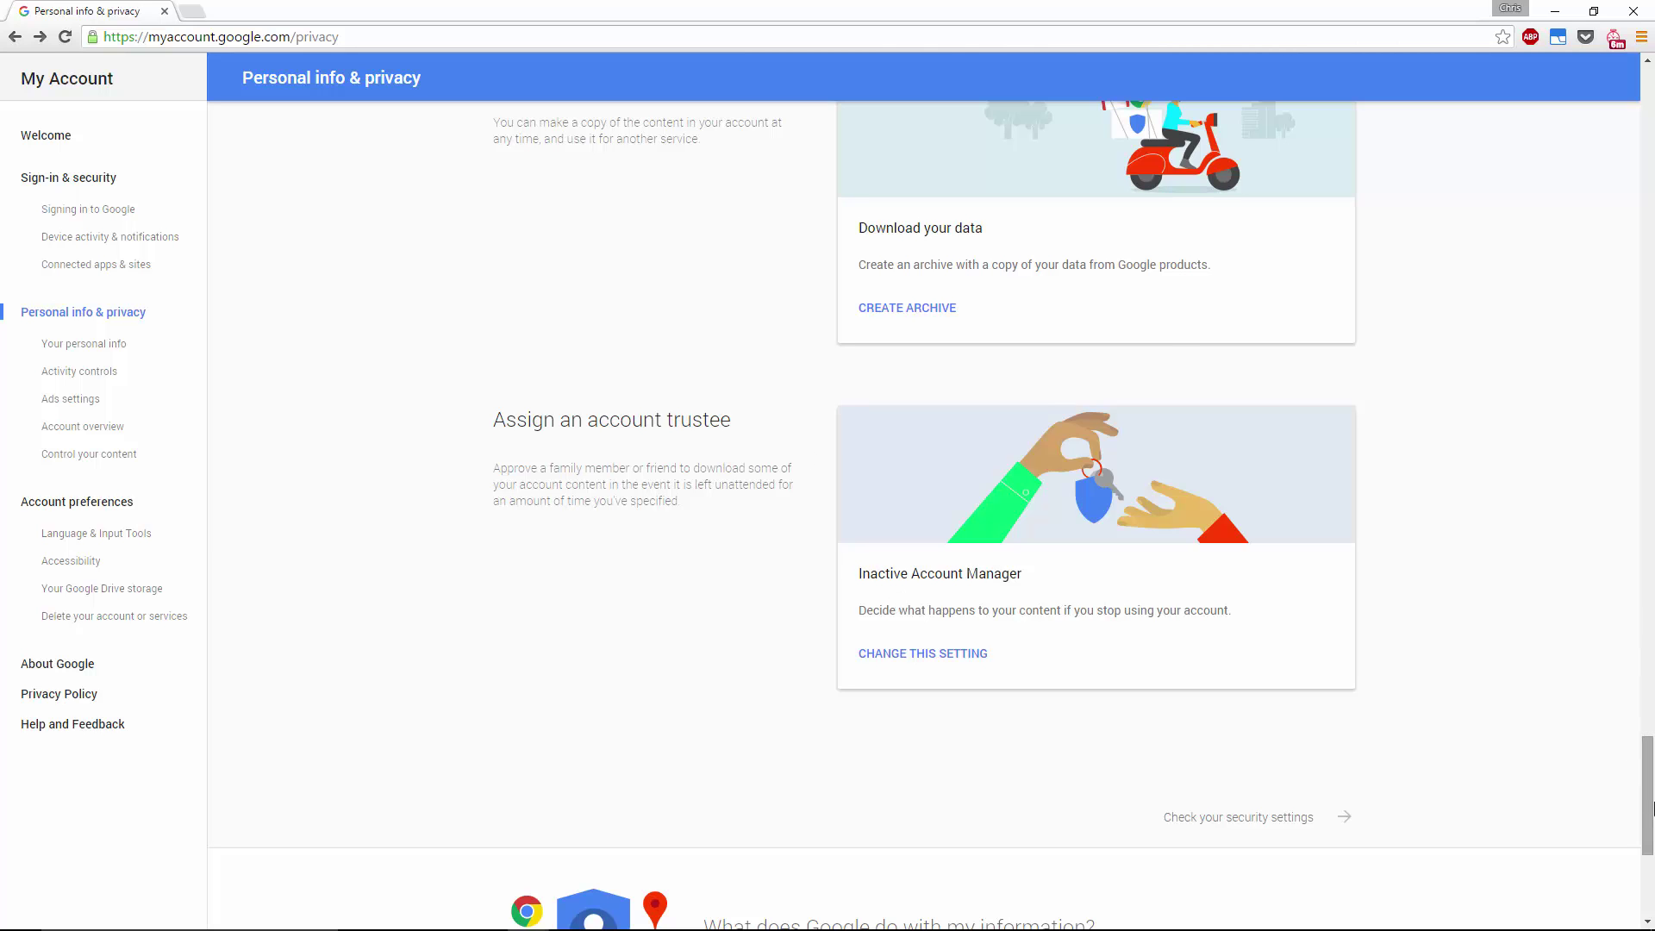
Step: Scroll the Personal info & privacy page to the Account overview section showing the Google Dashboard card
{"action": "left_click_drag", "start_coordinate": [1647, 795], "coordinate": [1605, 165]}
{"action": "scroll", "coordinate": [949, 474], "scroll_direction": "down", "scroll_amount": 20}
{"action": "scroll", "coordinate": [842, 546], "scroll_direction": "up", "scroll_amount": 3}
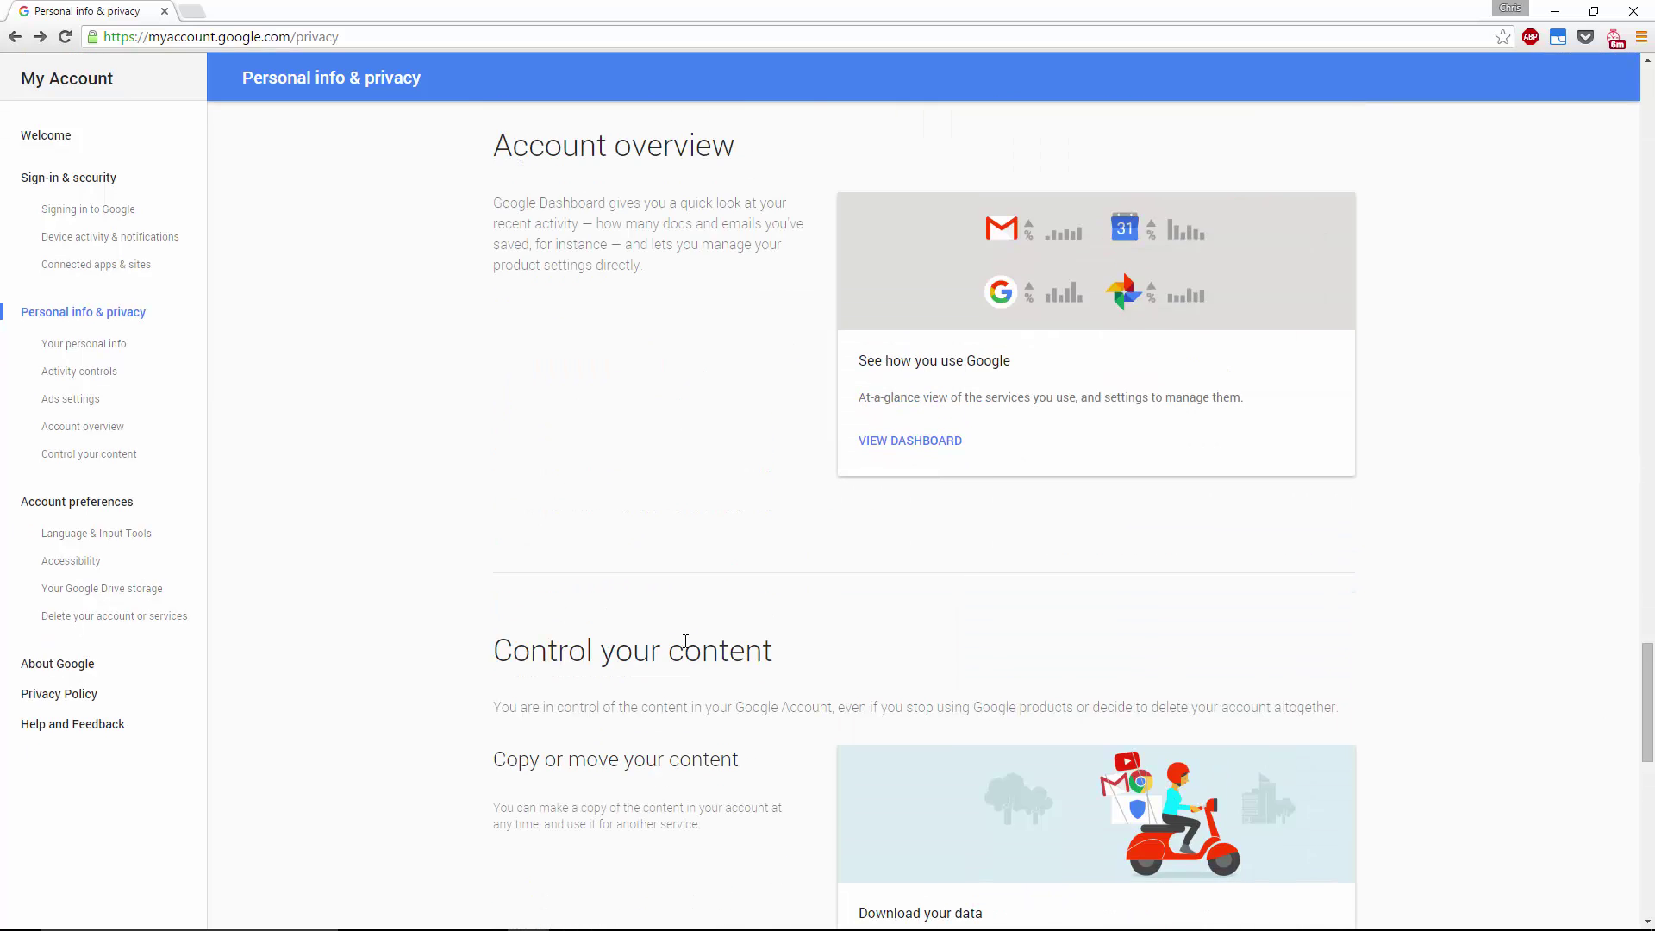
{"action": "scroll", "coordinate": [679, 653], "scroll_direction": "up", "scroll_amount": 5}
{"action": "scroll", "coordinate": [436, 572], "scroll_direction": "down", "scroll_amount": 3}
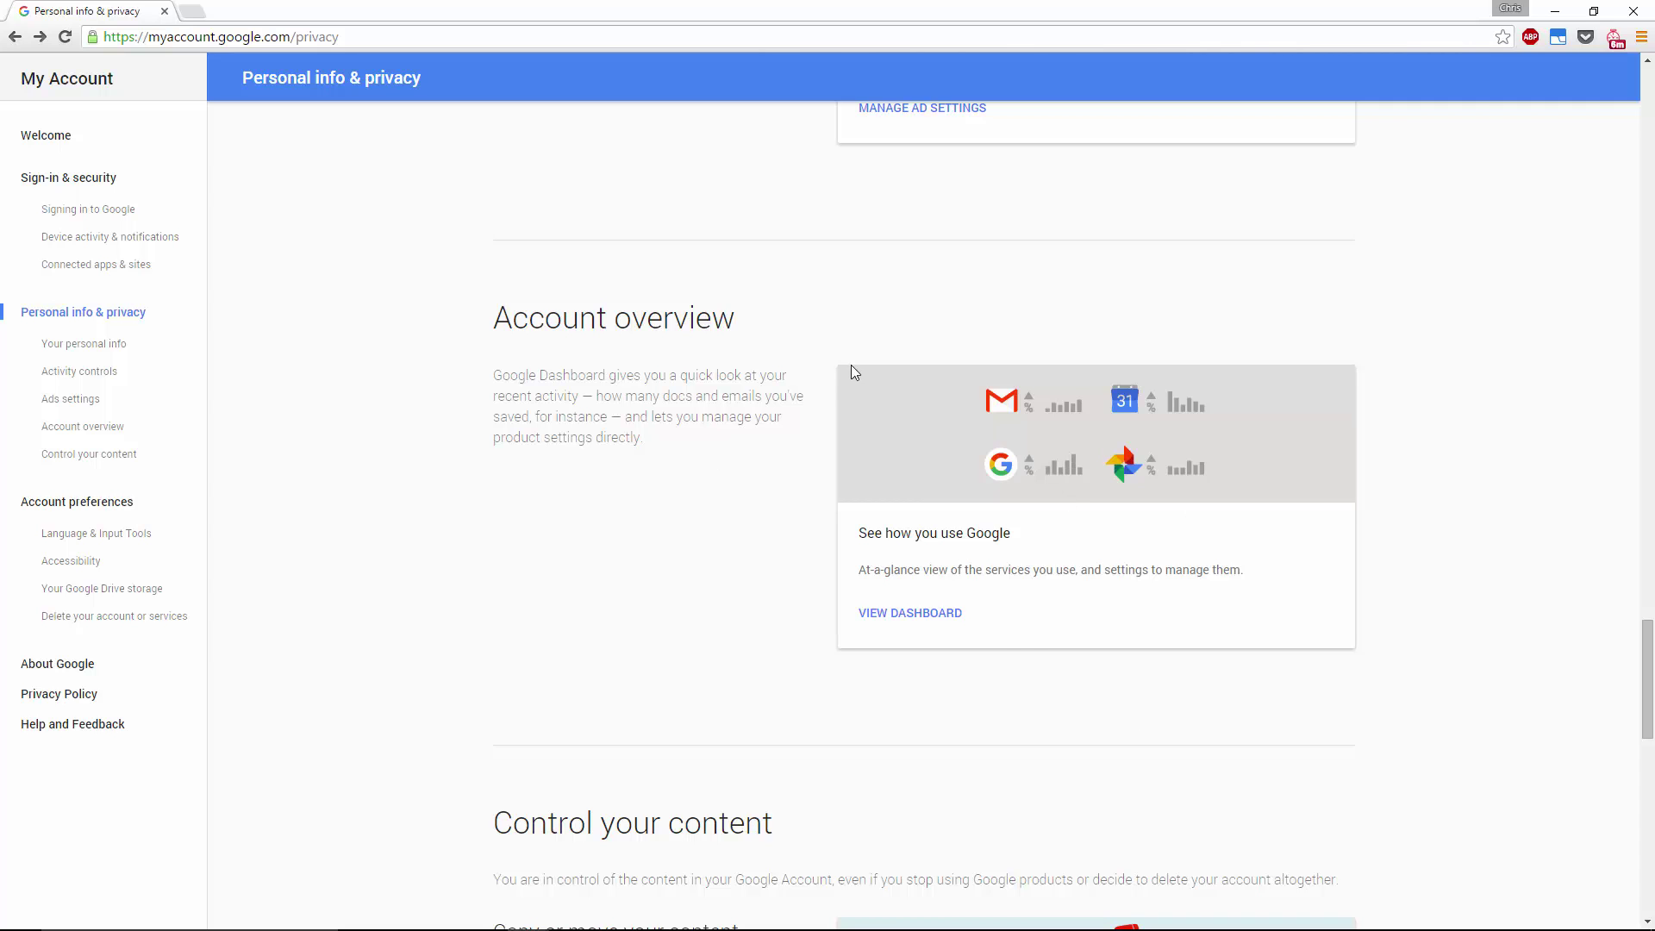
{"action": "scroll", "coordinate": [1079, 739], "scroll_direction": "down", "scroll_amount": 5}
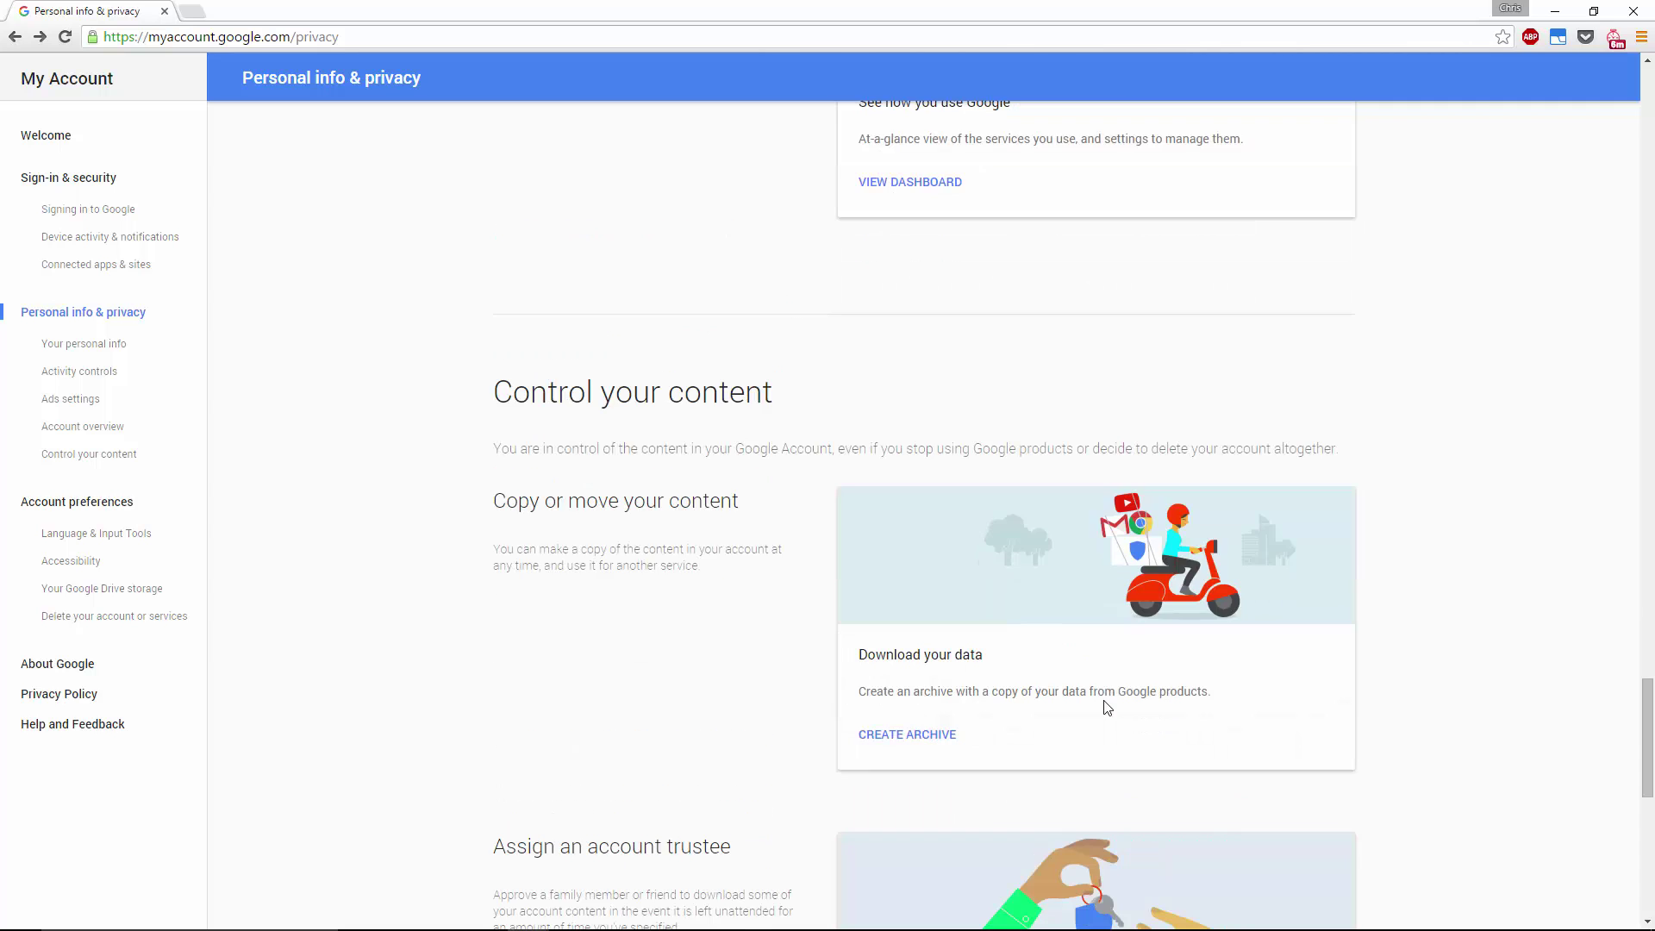
{"action": "scroll", "coordinate": [1101, 702], "scroll_direction": "up", "scroll_amount": 4}
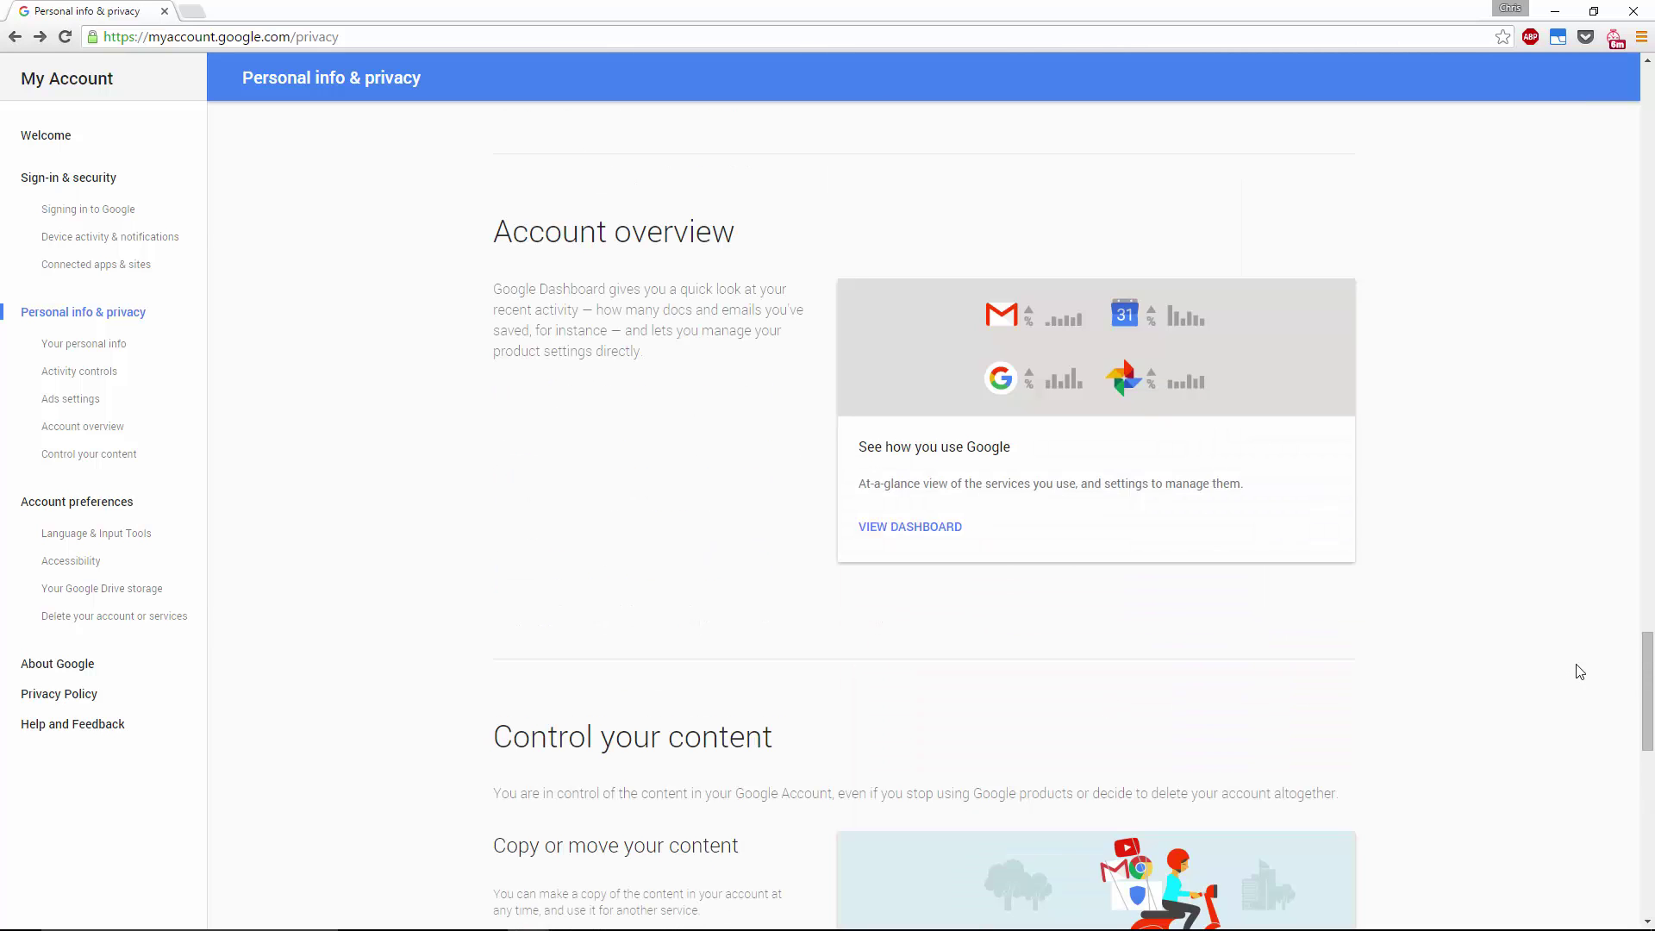
{"action": "scroll", "coordinate": [1396, 664], "scroll_direction": "down", "scroll_amount": 5}
{"action": "scroll", "coordinate": [1389, 665], "scroll_direction": "up", "scroll_amount": 6}
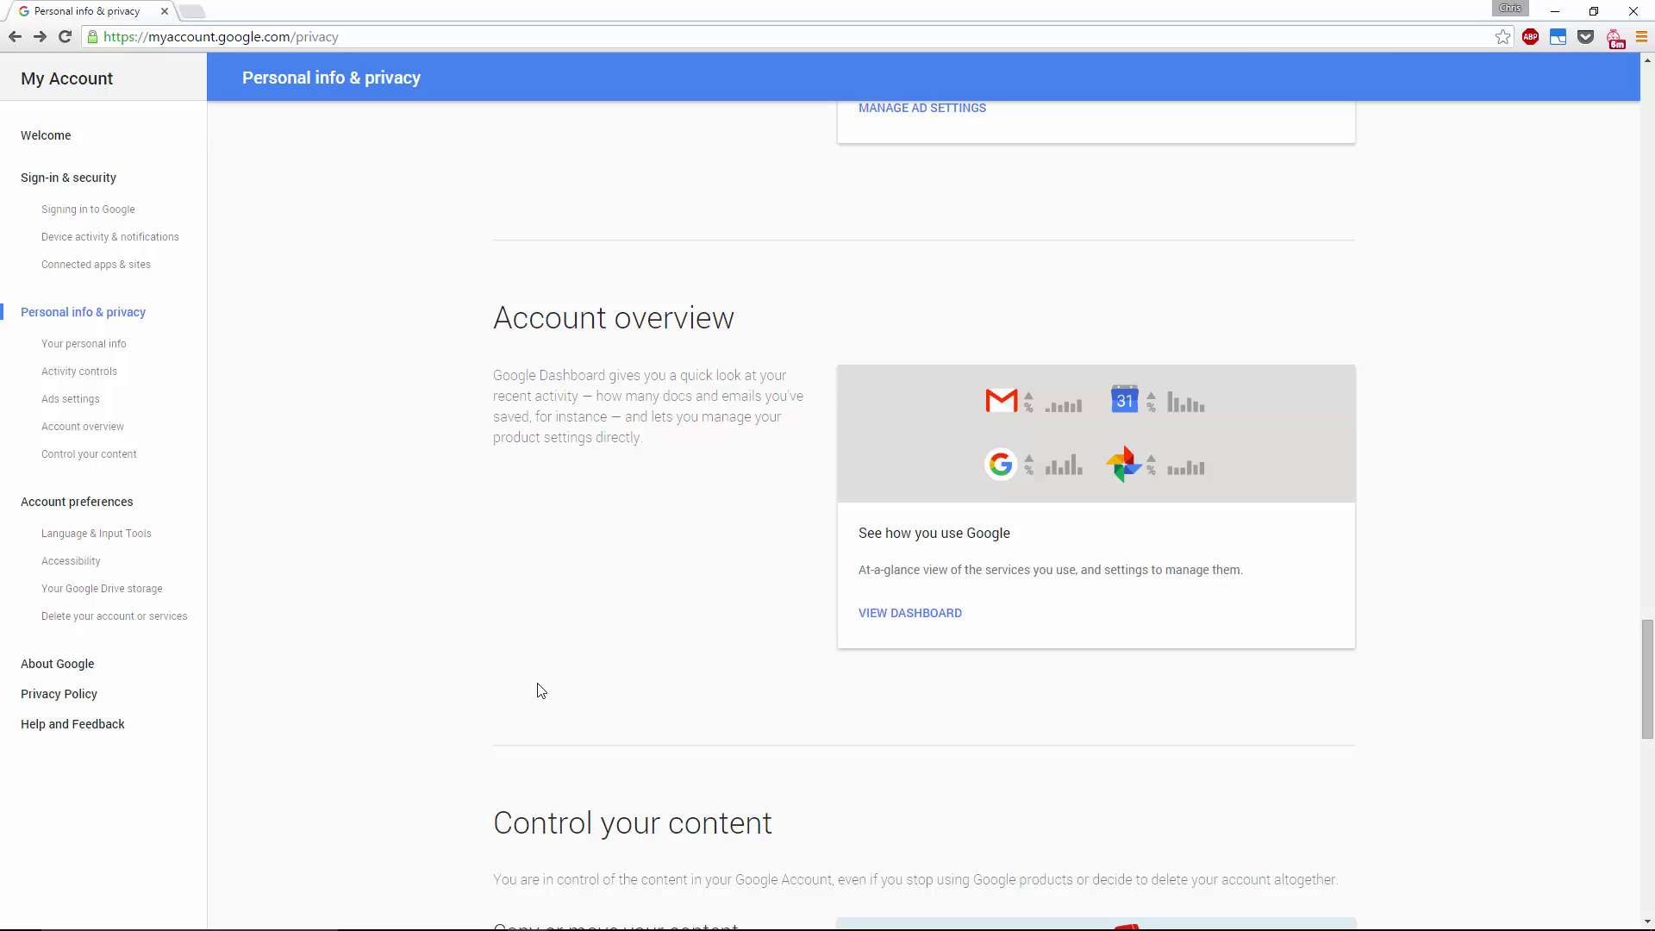